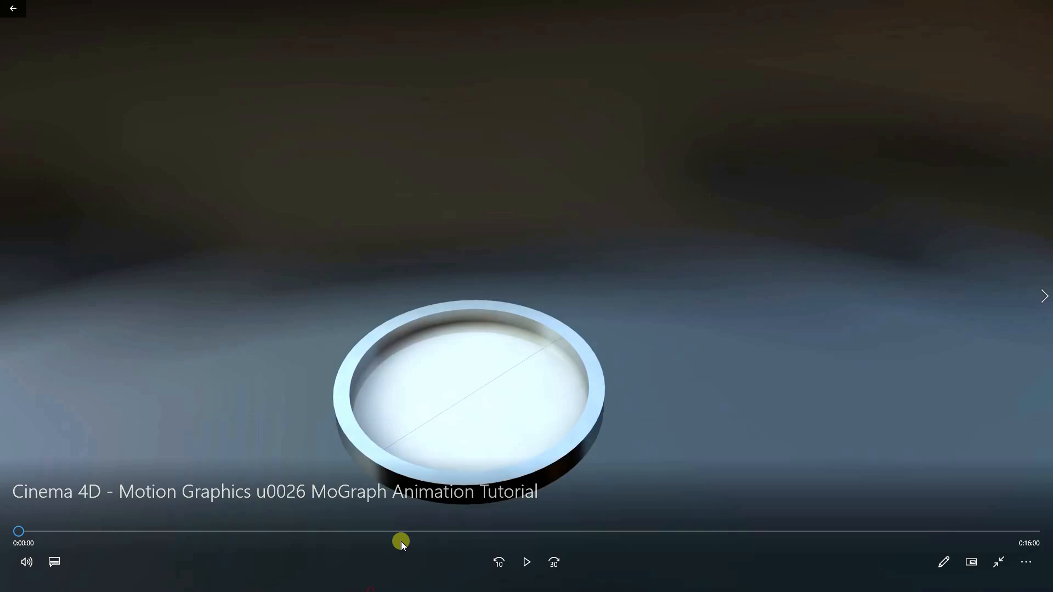
# - Play the reference animation of gold spheres falling into the round tray and close the video
pyautogui.click(500, 556)
pyautogui.click(527, 561)
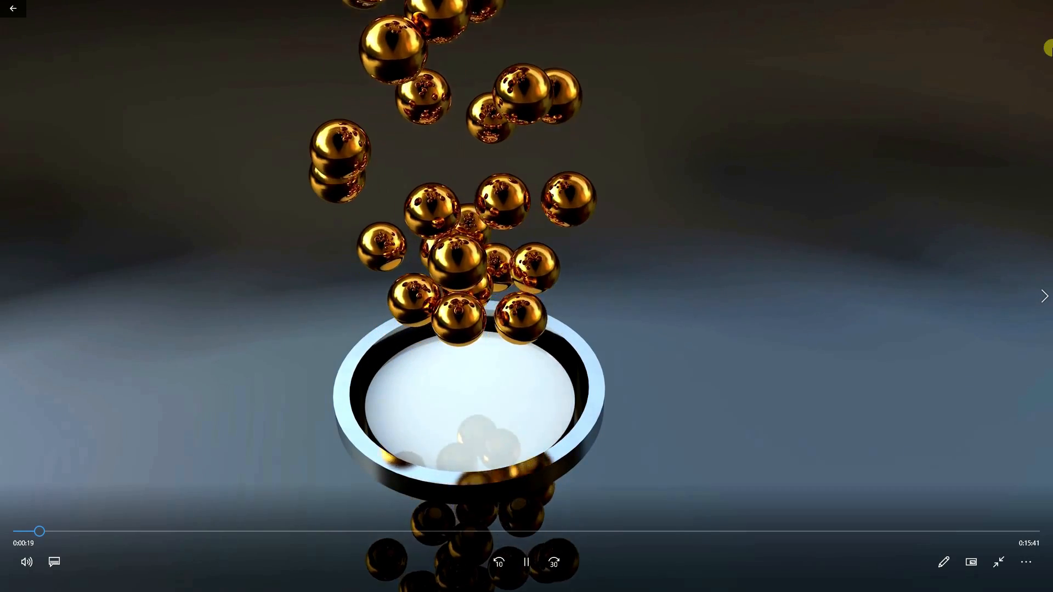
pyautogui.click(1040, 8)
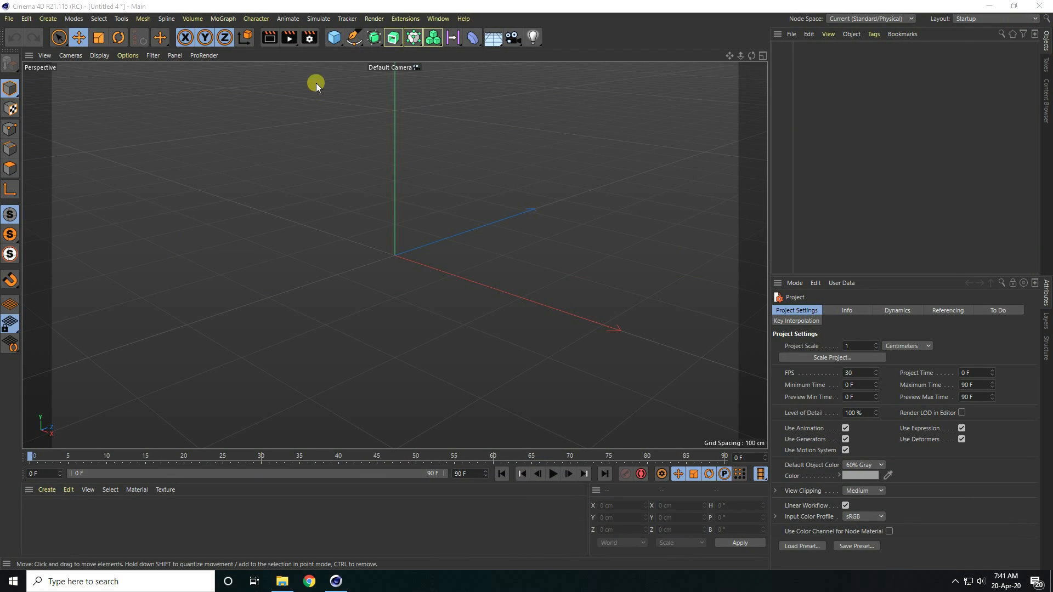
# - Add a cube primitive sized 125 cm in X, 50 cm in Y and 125 cm in Z
pyautogui.click(334, 37)
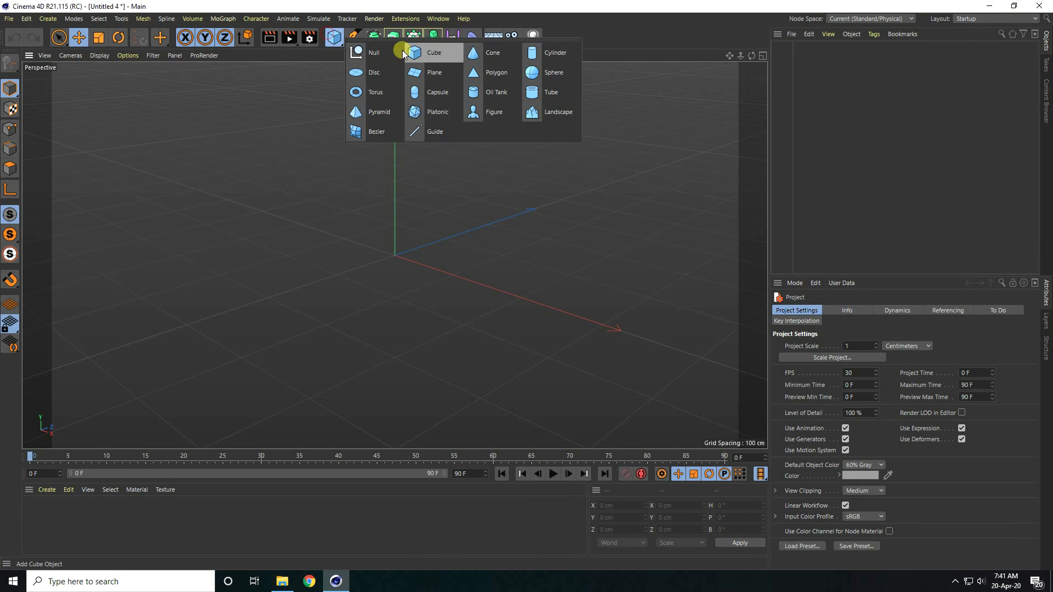
pyautogui.click(446, 52)
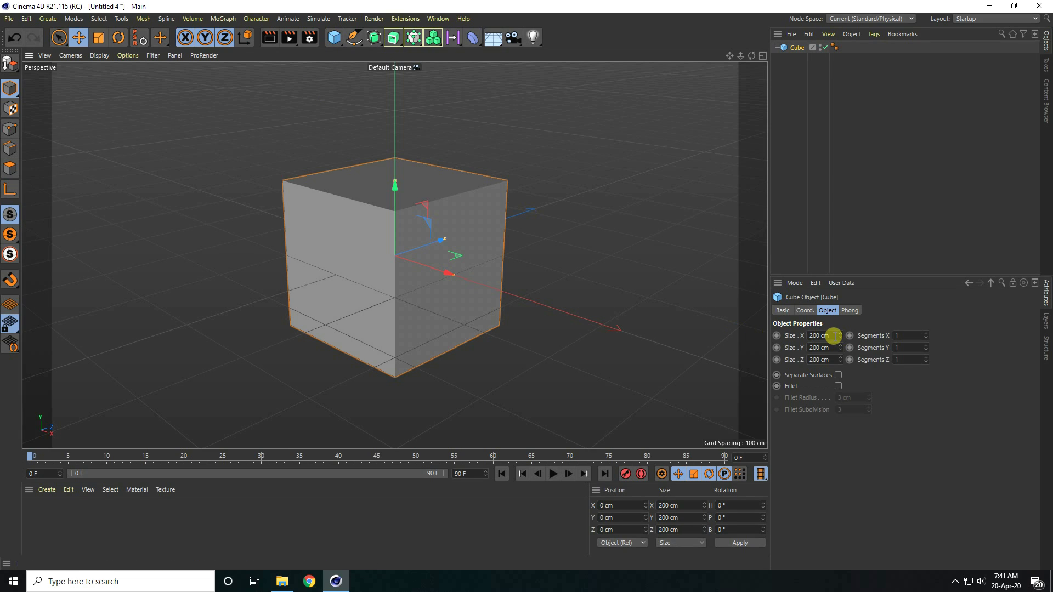
pyautogui.click(826, 336)
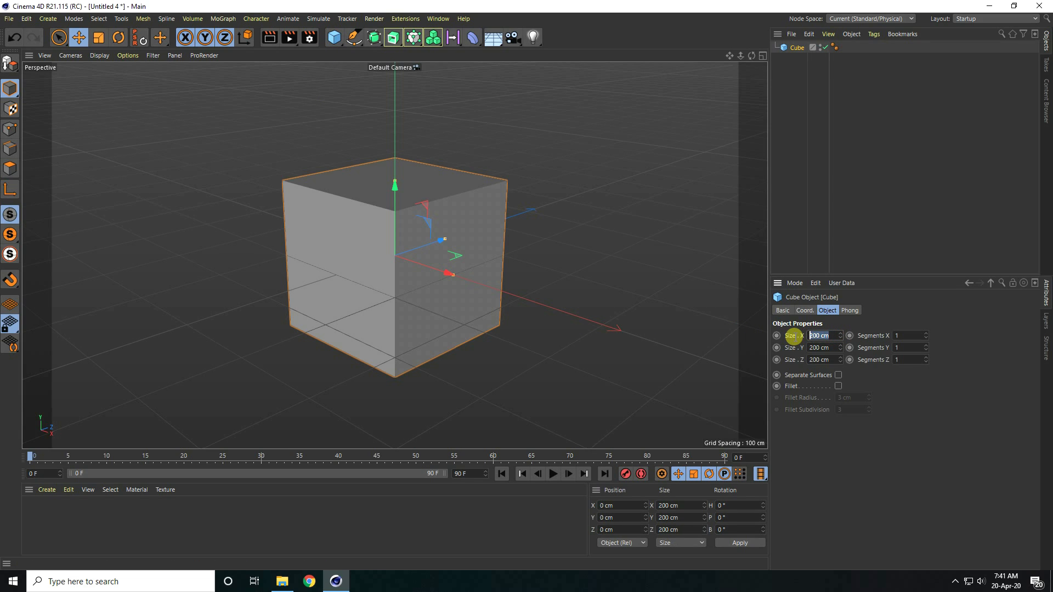
pyautogui.write('125')
pyautogui.press('Tab')
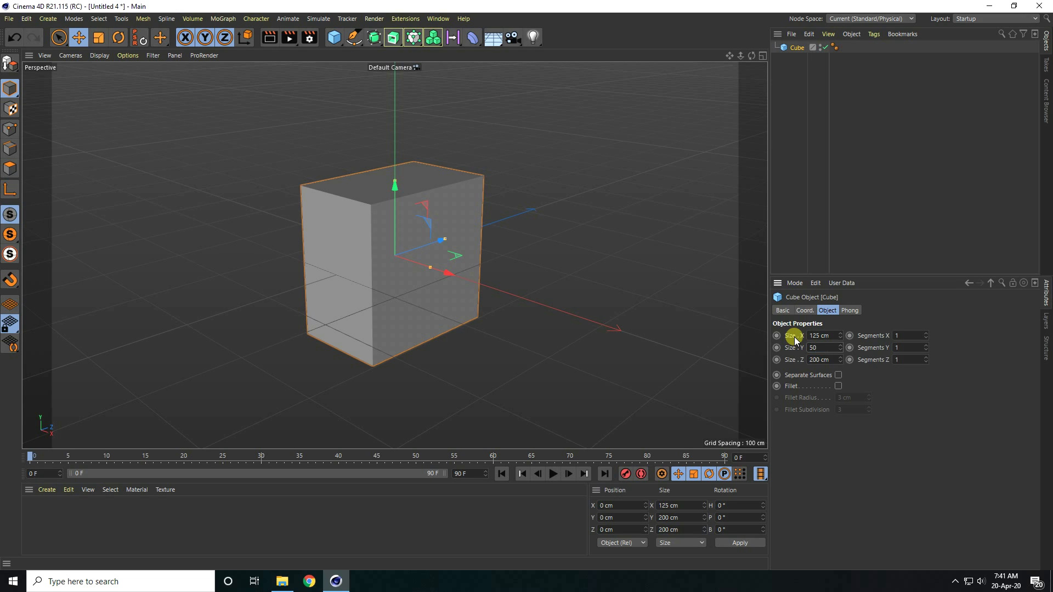
pyautogui.press('Tab')
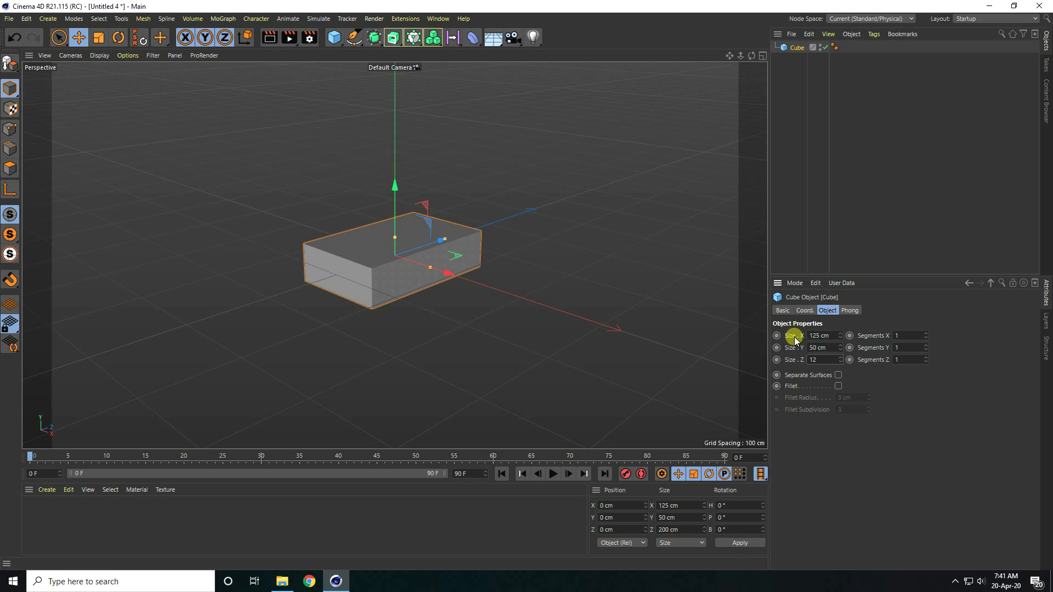
pyautogui.write('125')
pyautogui.press('Return')
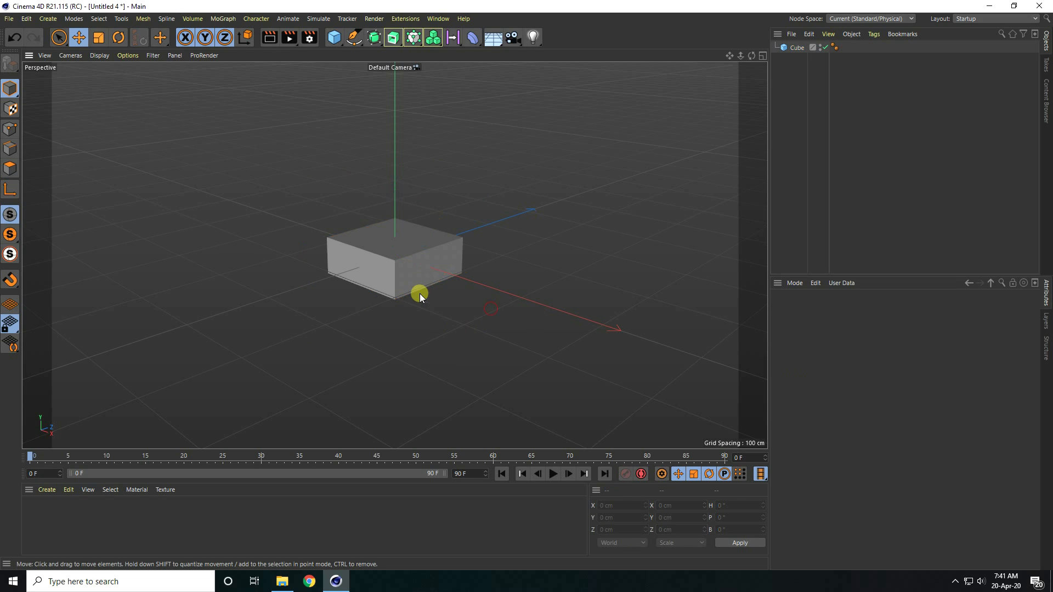
# - Set the perspective view's display mode to Gouraud Shading (Lines)
pyautogui.click(100, 55)
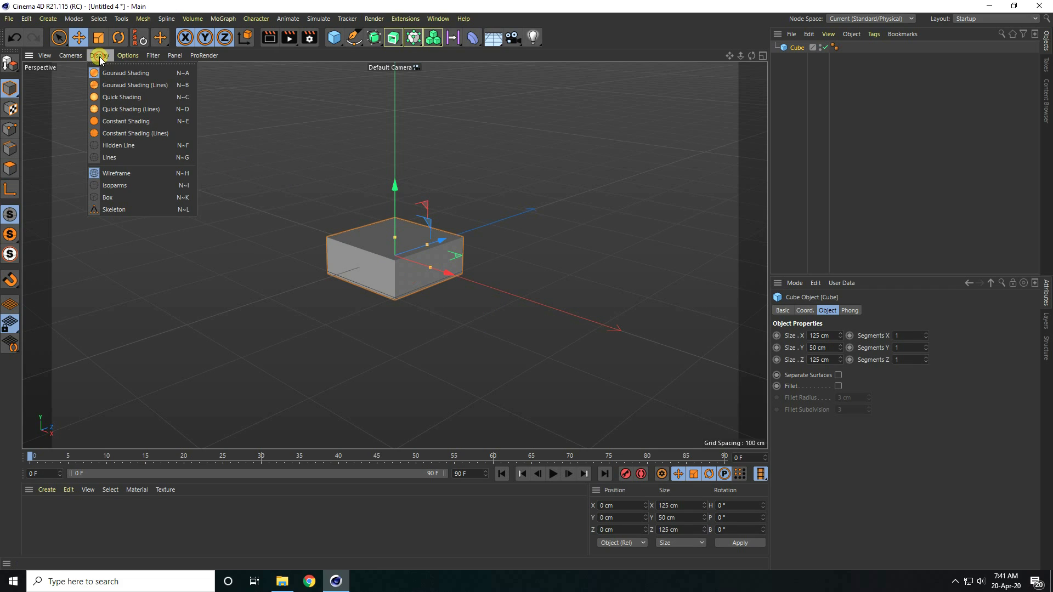
pyautogui.click(120, 79)
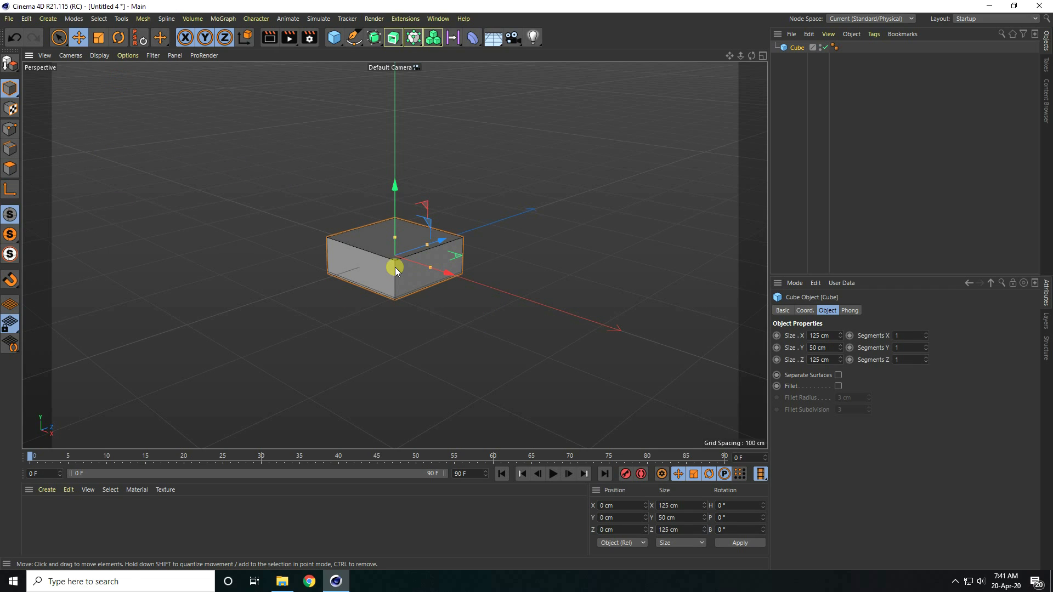
pyautogui.scroll(1, 395, 268)
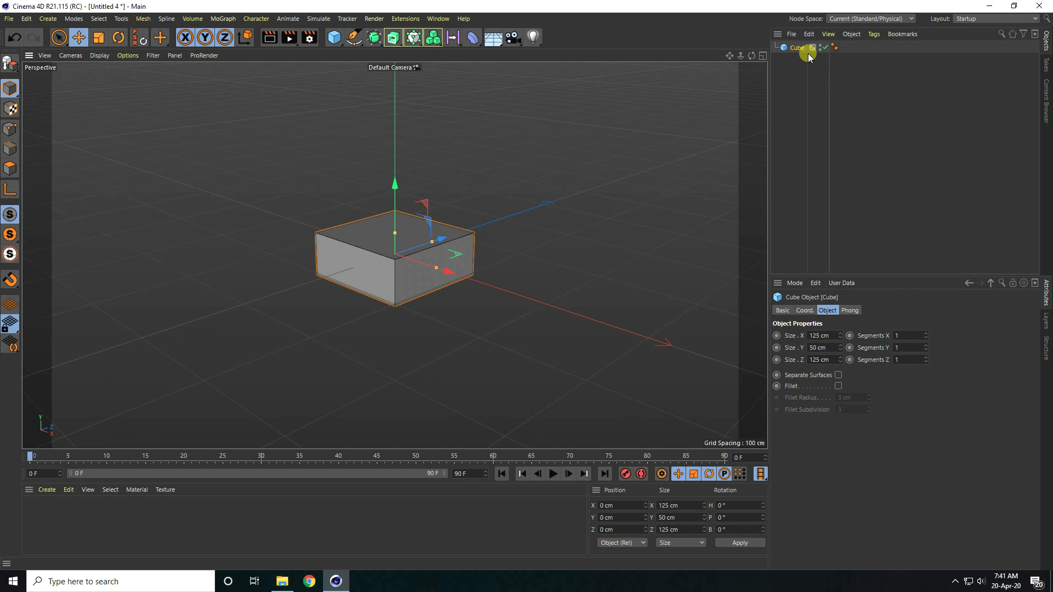
# - Enable the flat cube's fillet with a radius of 10 cm and a fillet subdivision of 10
pyautogui.click(795, 48)
pyautogui.click(837, 386)
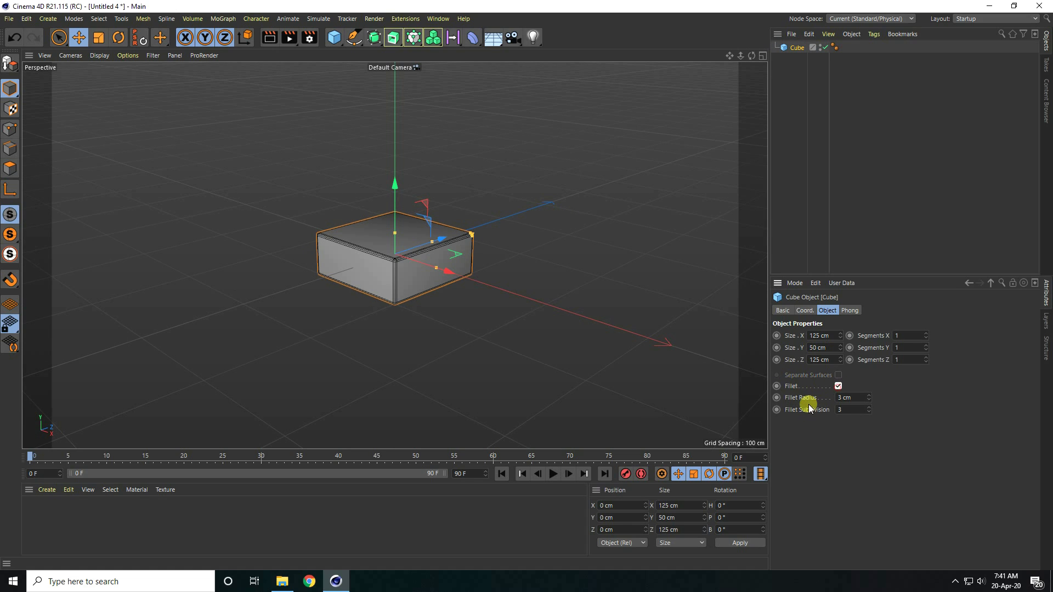
pyautogui.click(857, 398)
pyautogui.write('10')
pyautogui.press('Return')
pyautogui.click(847, 409)
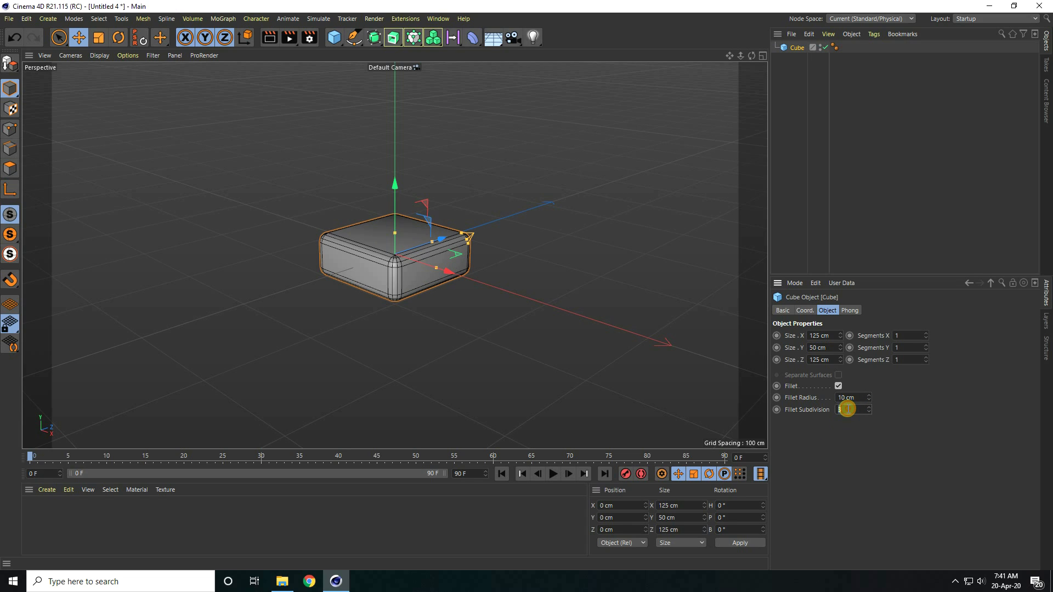
pyautogui.write('10')
pyautogui.press('Return')
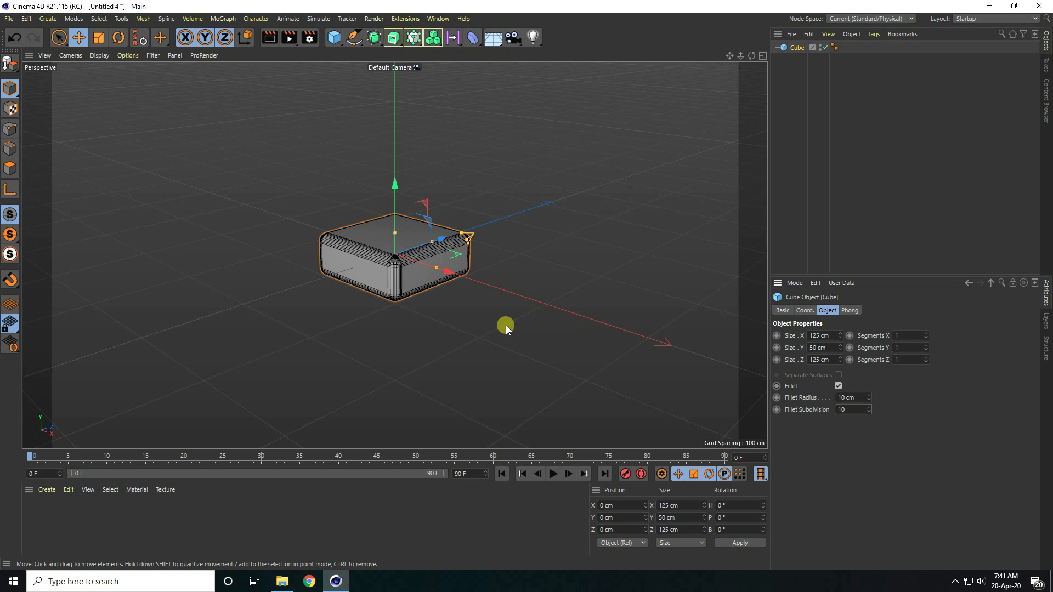
# - Add a second cube primitive sized 125 cm in X, Y and Z
pyautogui.click(334, 38)
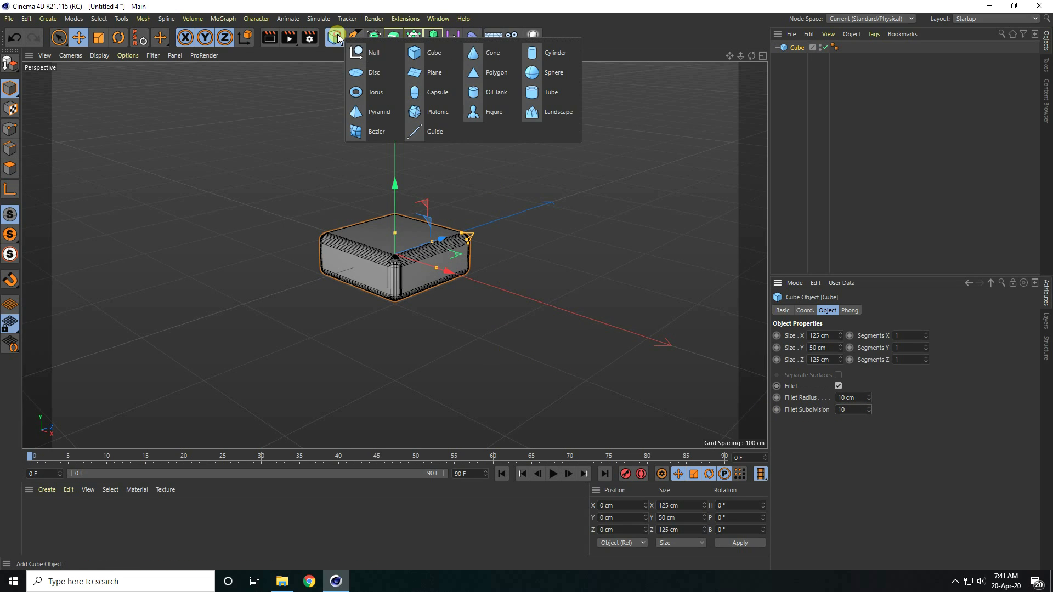
pyautogui.click(439, 54)
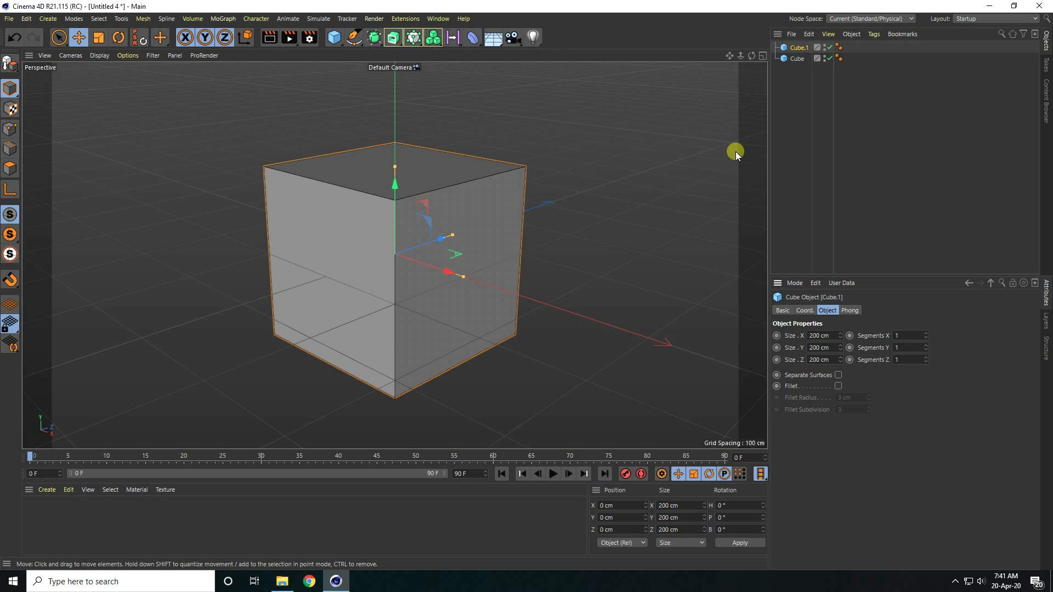
pyautogui.doubleClick(831, 336)
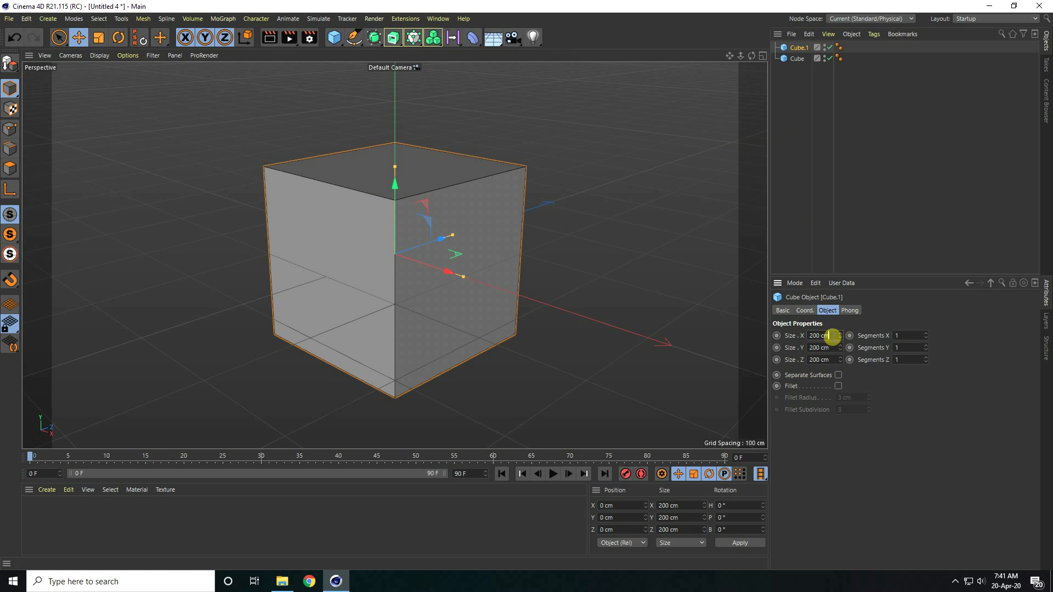
pyautogui.write('125')
pyautogui.press('Tab')
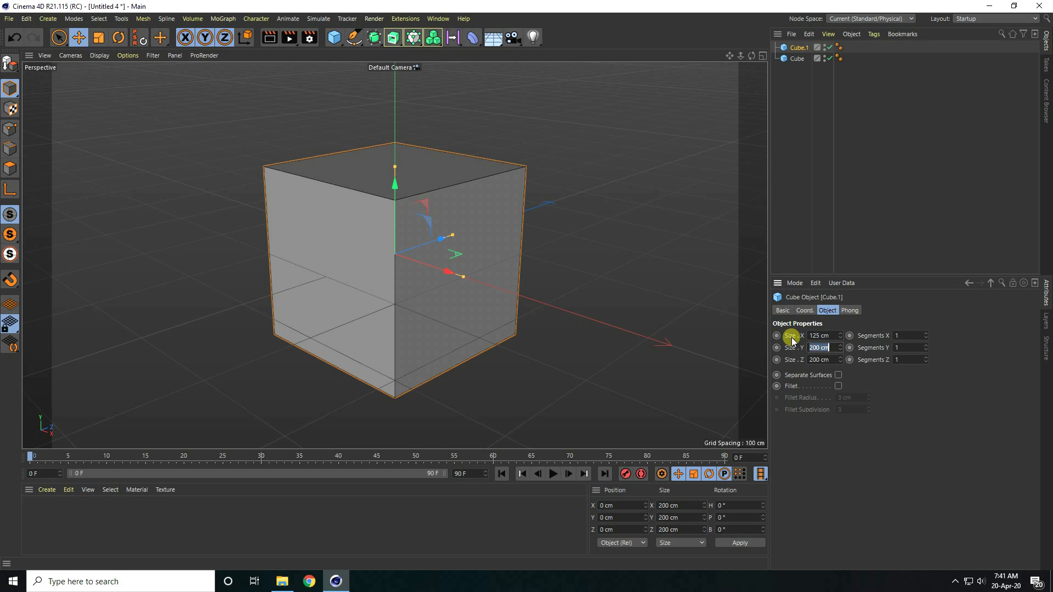
pyautogui.write('125')
pyautogui.press('Tab')
pyautogui.write('12')
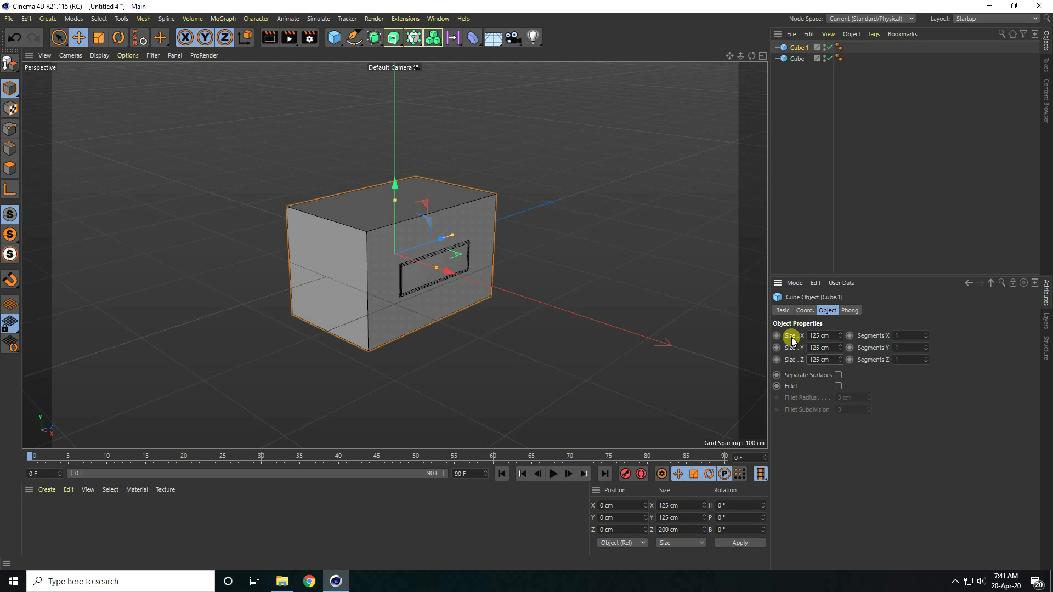
# - Round the second cube into a sphere with a 62.5 cm fillet radius and a fillet subdivision of 18
pyautogui.click(838, 386)
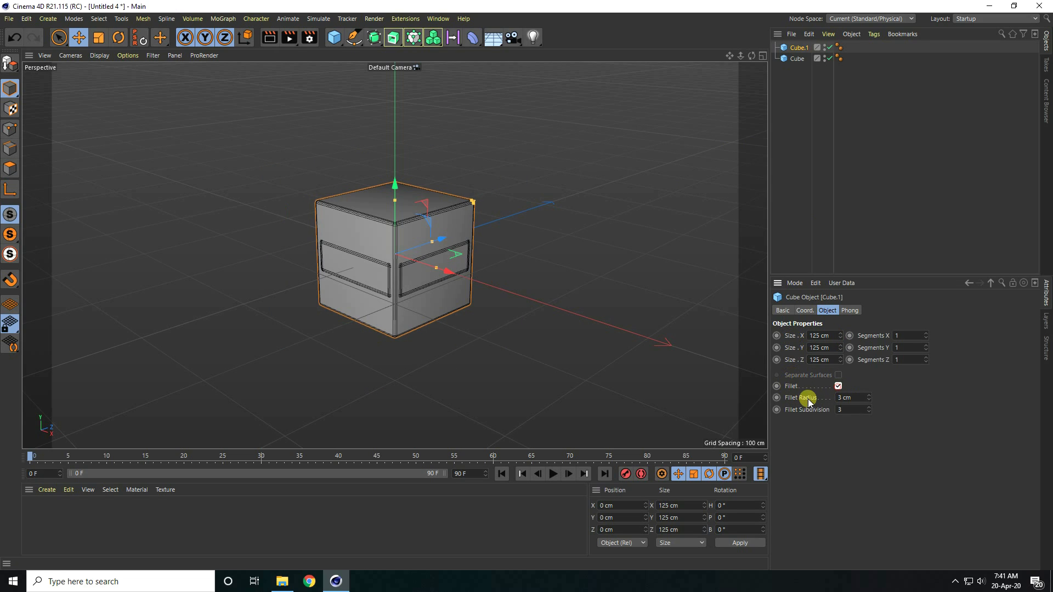
pyautogui.click(861, 397)
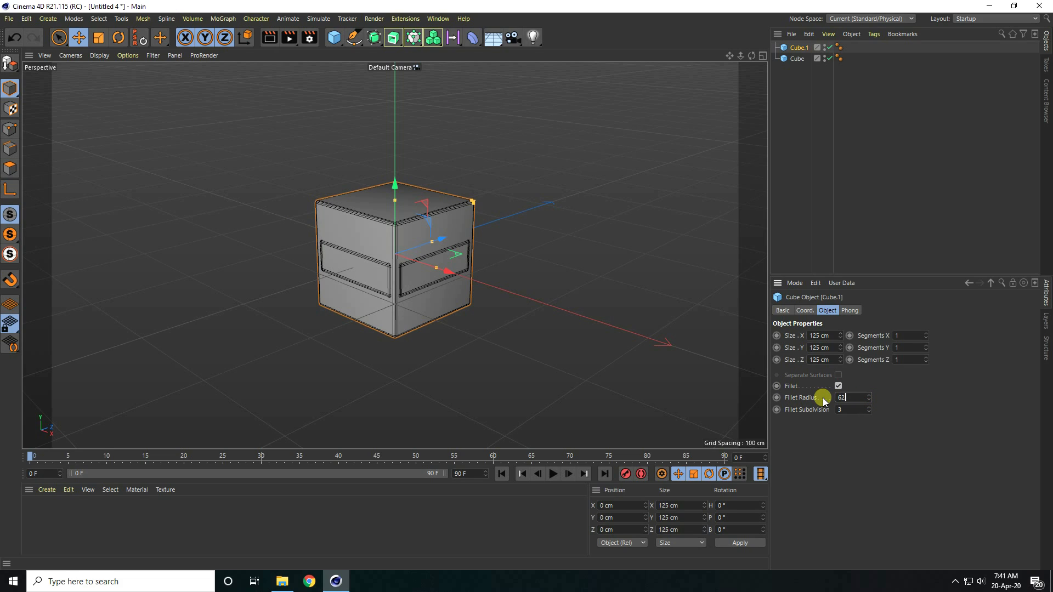
pyautogui.press('Return')
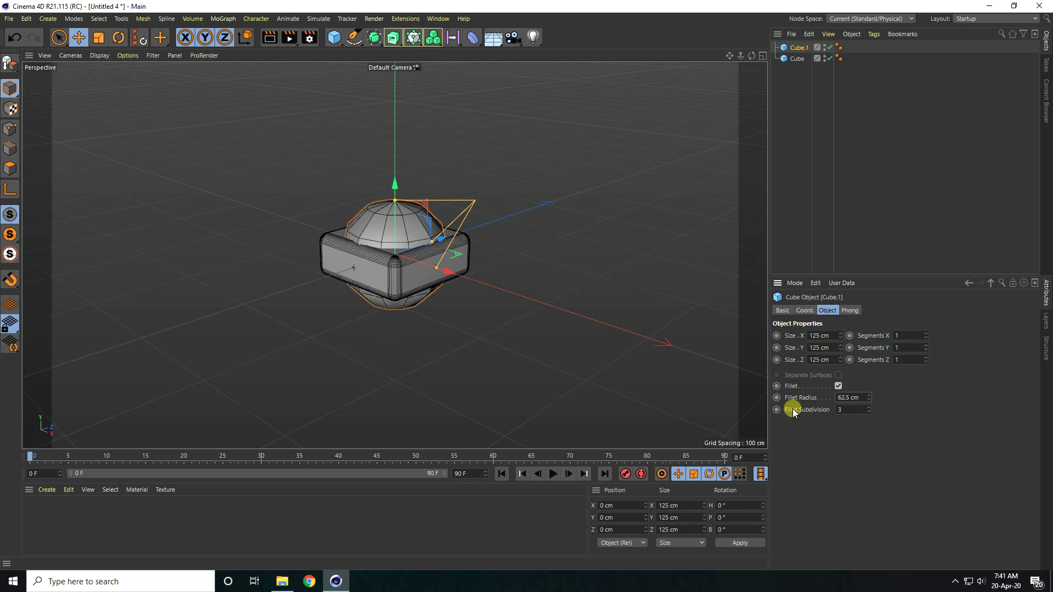
pyautogui.click(833, 410)
pyautogui.write('18')
pyautogui.press('Return')
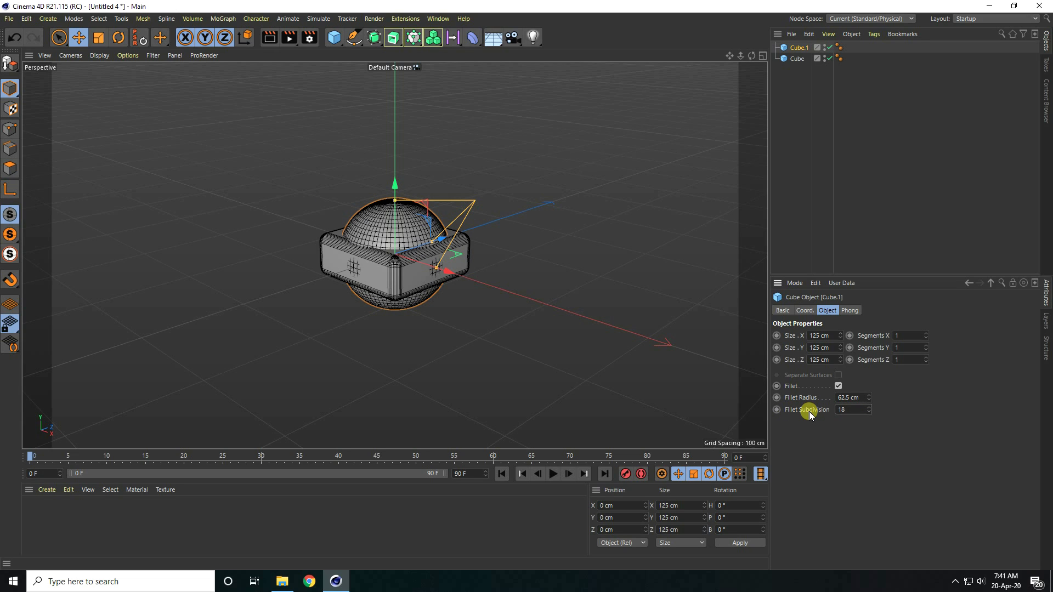
# - Try raising the sphere-shaped cube along Y to about 73 cm and undo the move
pyautogui.moveTo(394, 182); pyautogui.dragTo(399, 114)
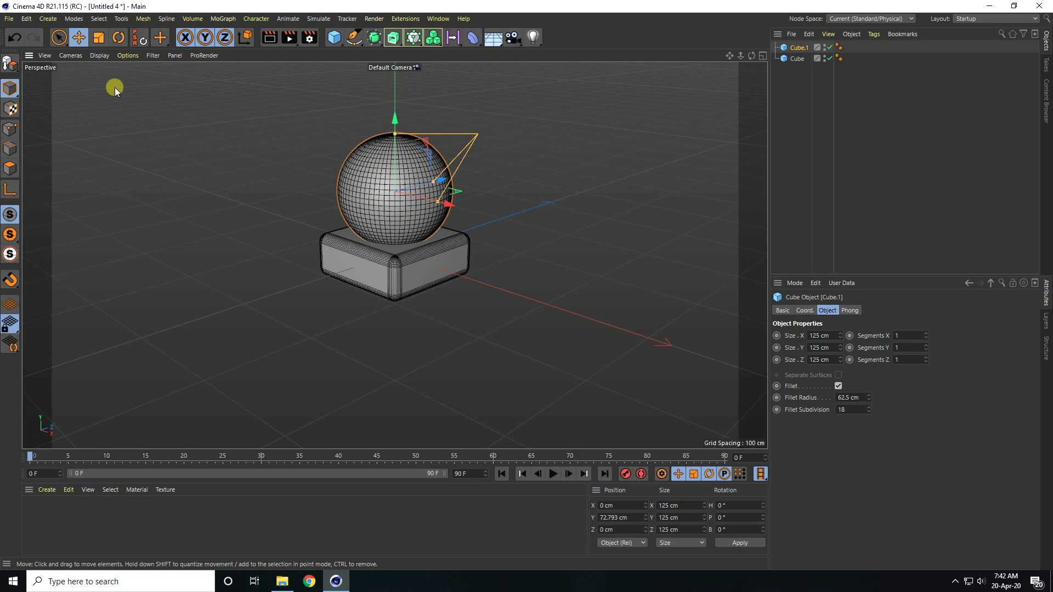
pyautogui.click(15, 38)
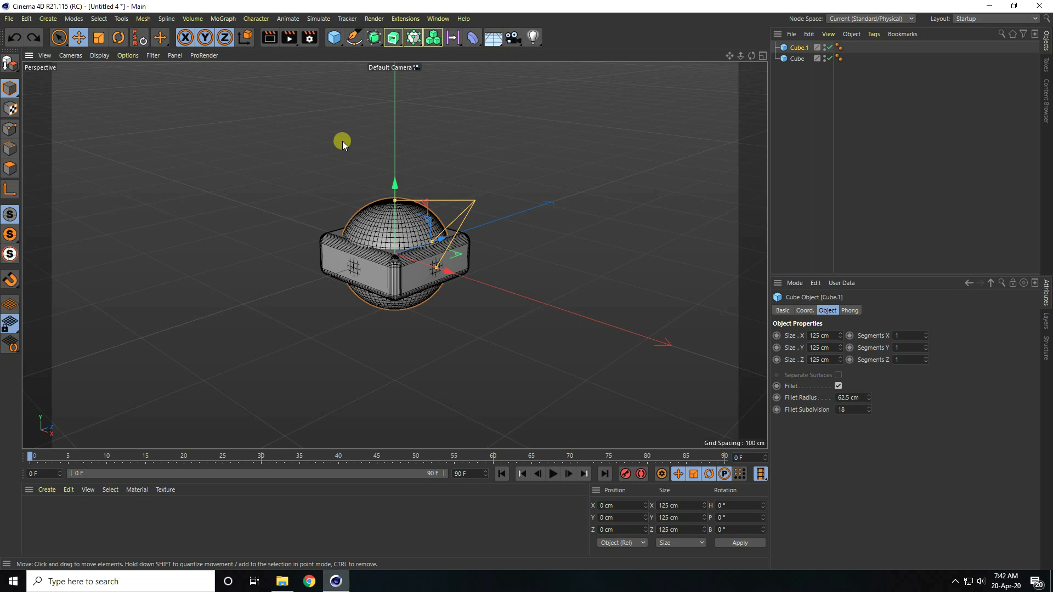
# - Reorder the object hierarchy so the sphere-shaped Cube.1 sits below the flat Cube
pyautogui.click(784, 49)
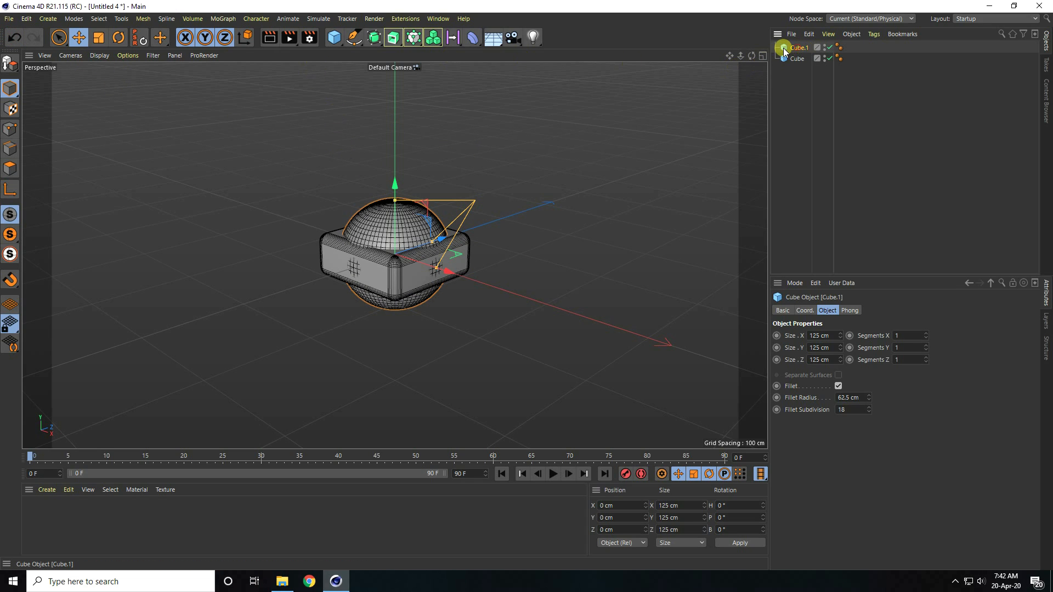
pyautogui.moveTo(797, 48); pyautogui.dragTo(788, 79)
pyautogui.click(796, 47)
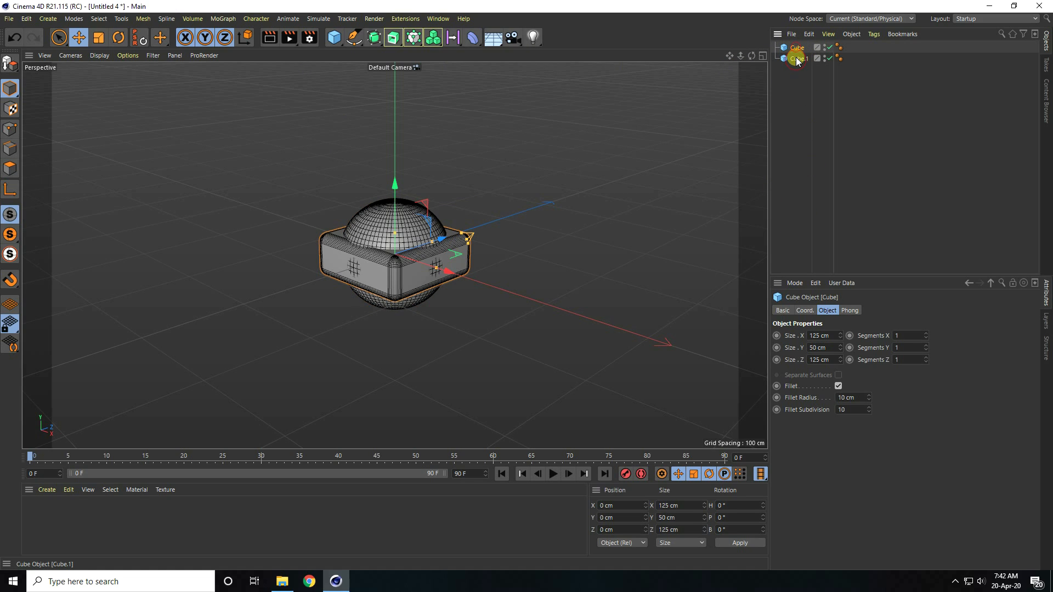
pyautogui.click(795, 59)
pyautogui.click(796, 47)
pyautogui.click(797, 58)
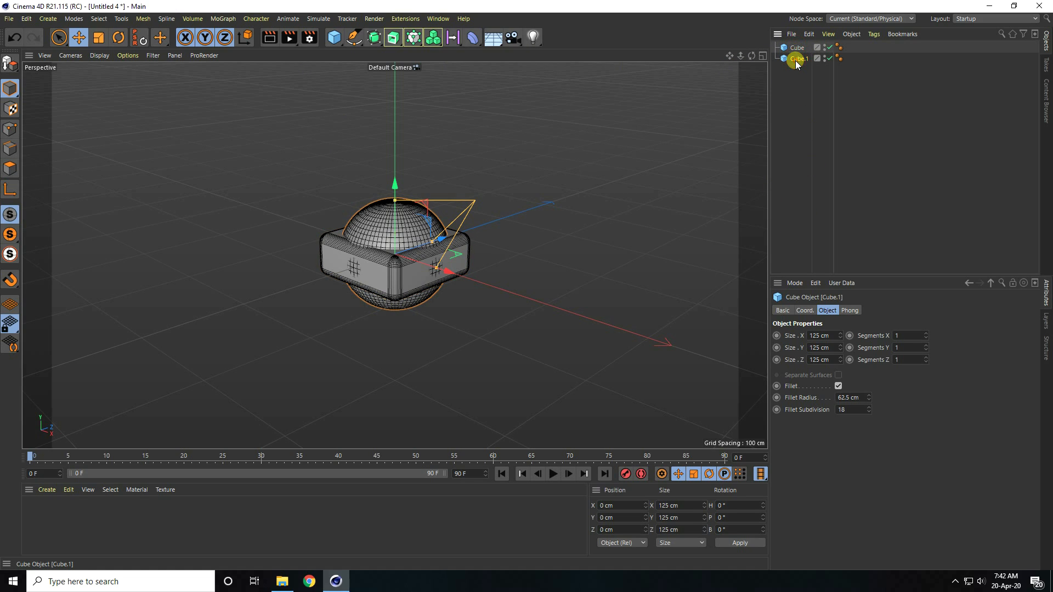
pyautogui.click(796, 47)
# - Add a MoGraph Cloner and make both cubes its children
pyautogui.click(225, 18)
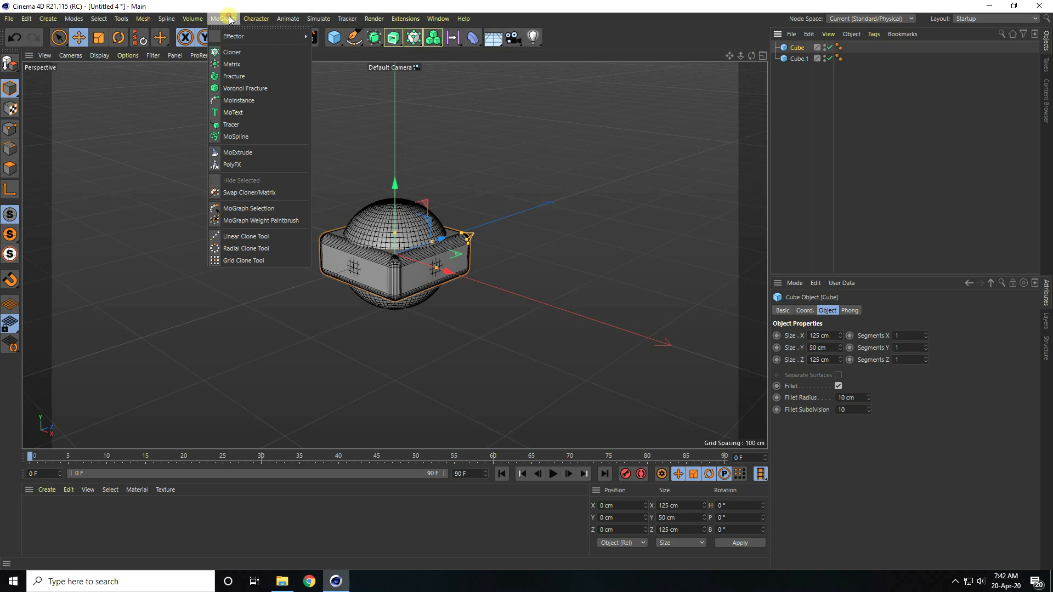
pyautogui.click(231, 52)
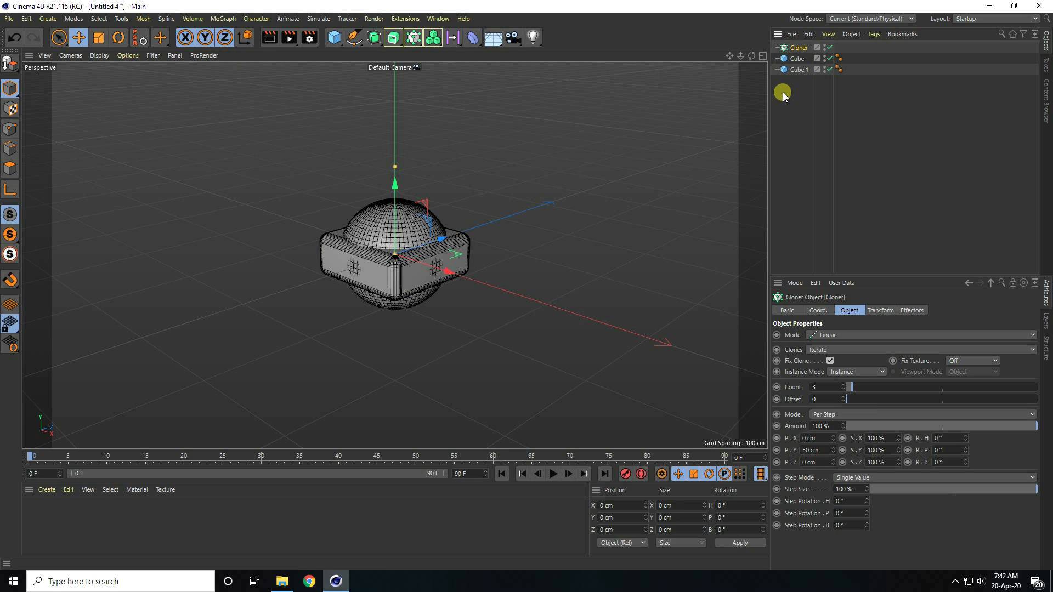
pyautogui.moveTo(782, 92); pyautogui.dragTo(794, 48)
pyautogui.click(800, 50)
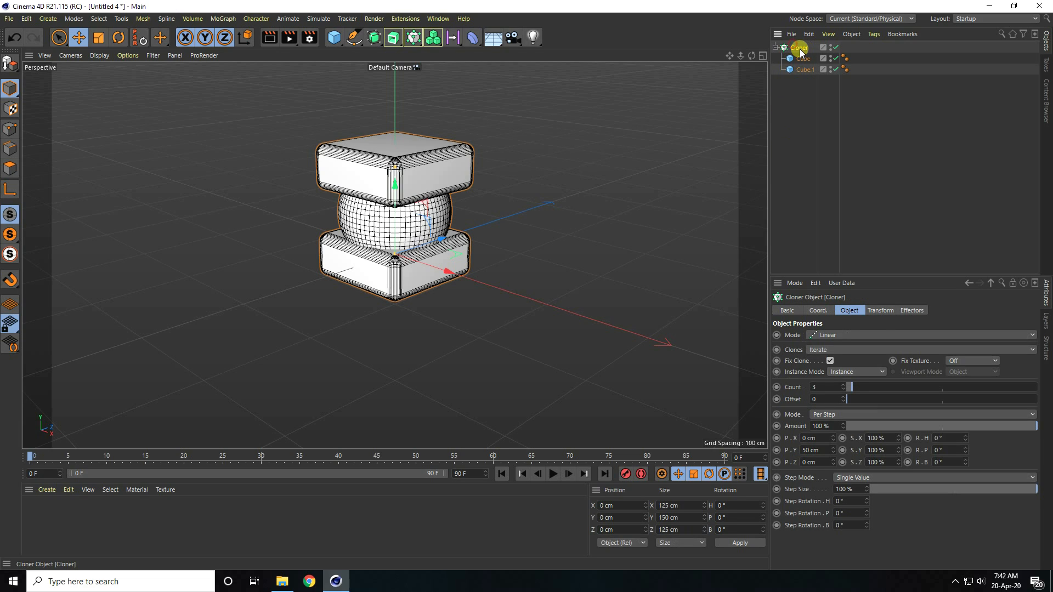
# - Set the Cloner's count to 1 and its clones option to Blend
pyautogui.click(843, 389)
pyautogui.click(844, 390)
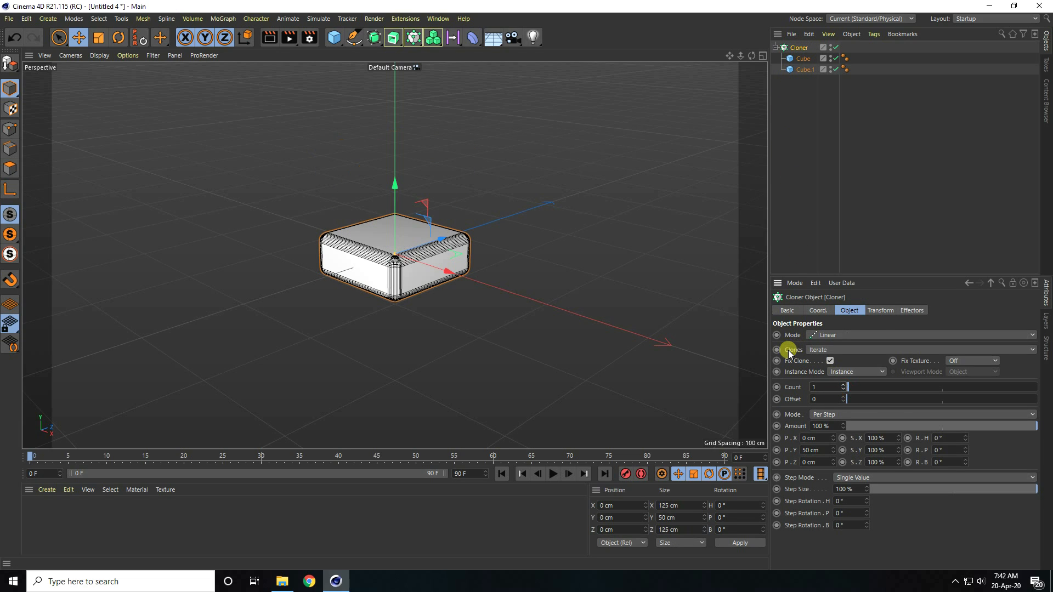
pyautogui.click(829, 349)
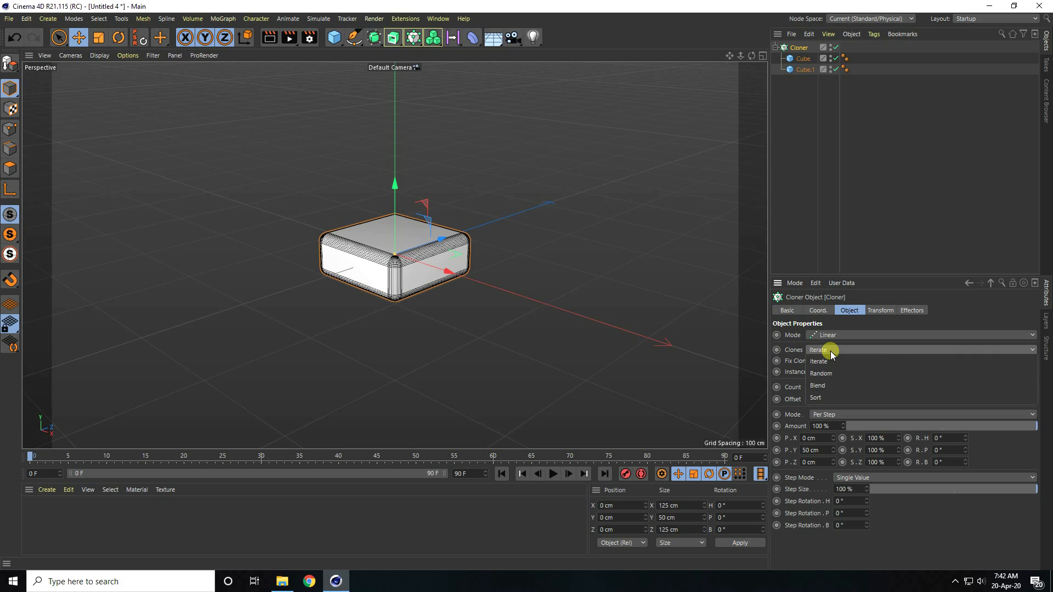
pyautogui.click(820, 386)
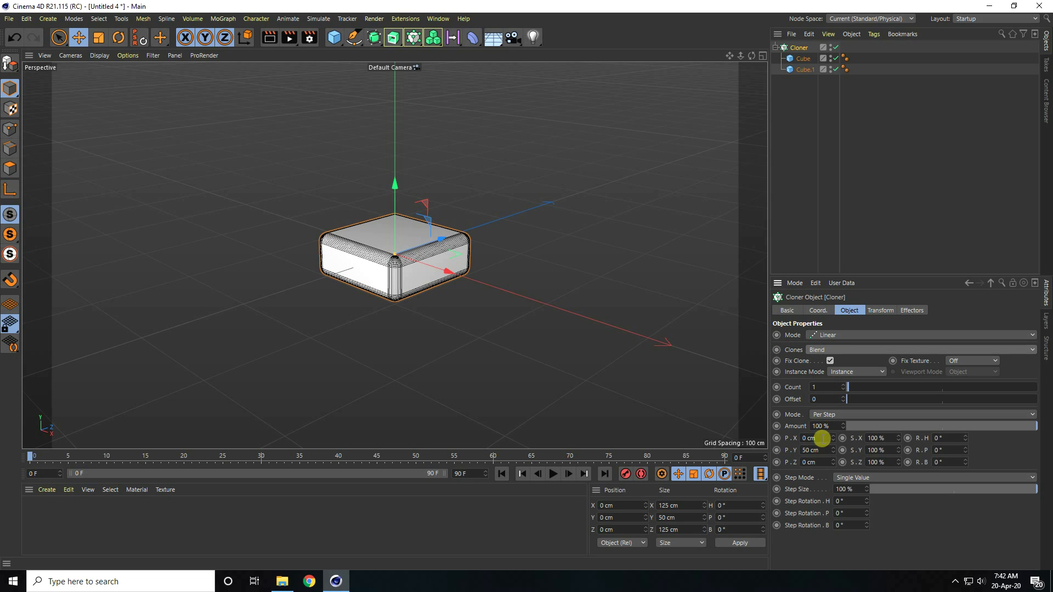
# - Set the Cloner's per-step Y position to 0 cm
pyautogui.moveTo(822, 450); pyautogui.dragTo(766, 448)
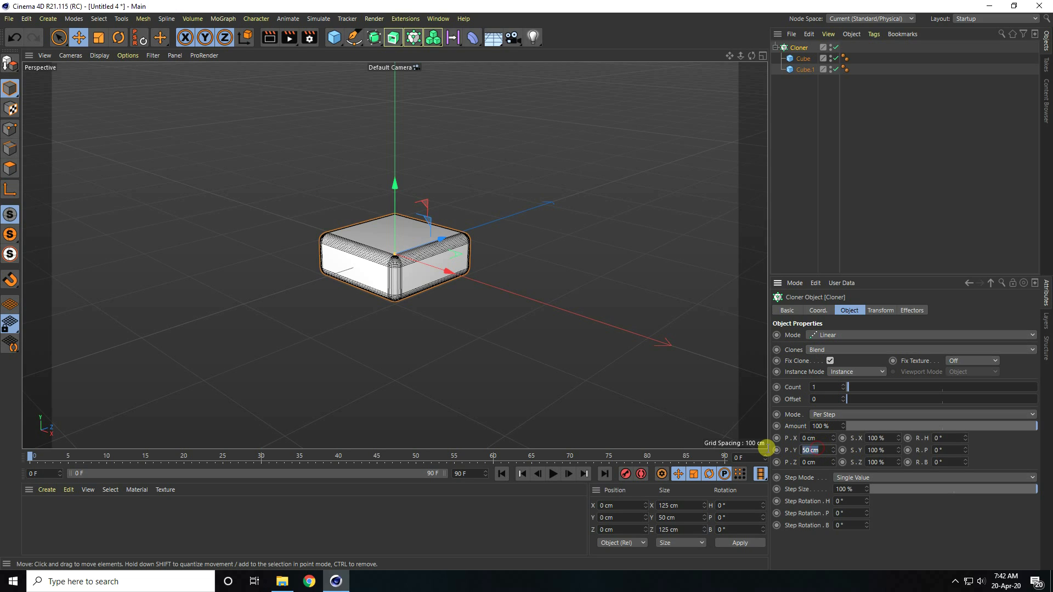
pyautogui.write('0')
pyautogui.press('Return')
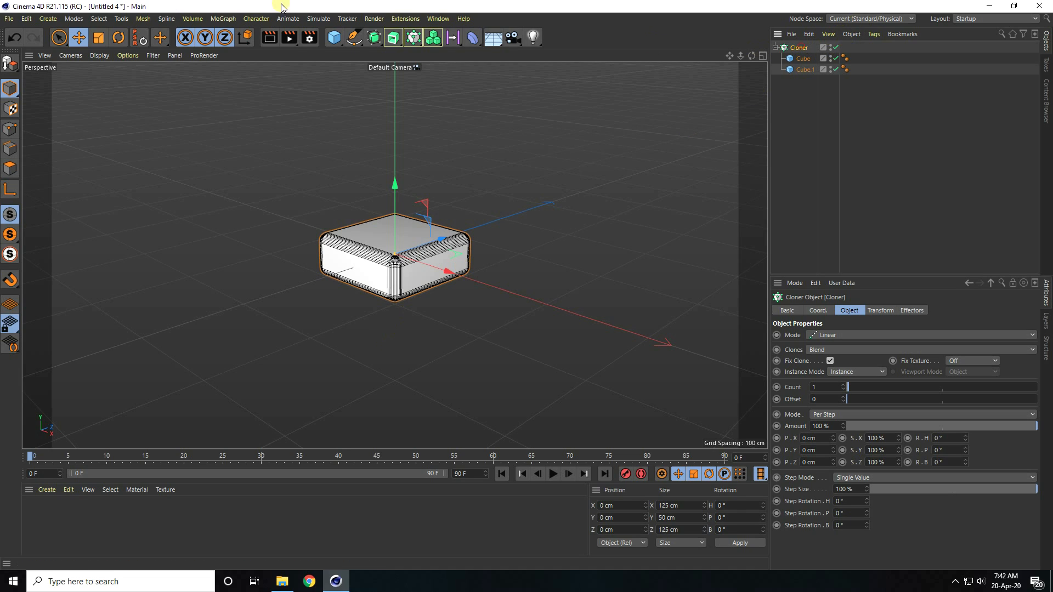
# - Add a MoGraph Plain effector to the Cloner
pyautogui.click(232, 17)
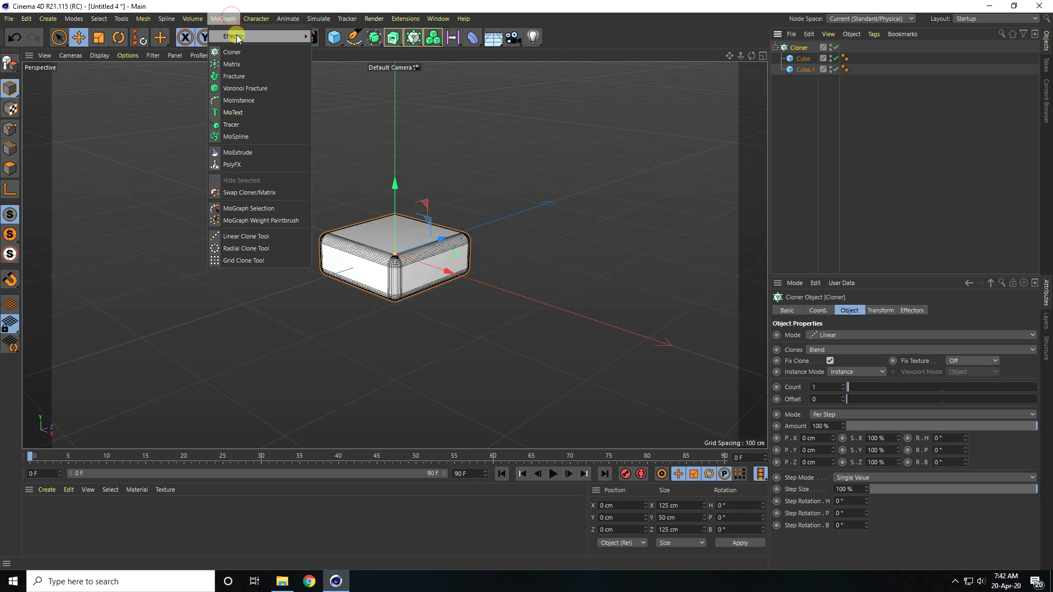
pyautogui.moveTo(255, 35)
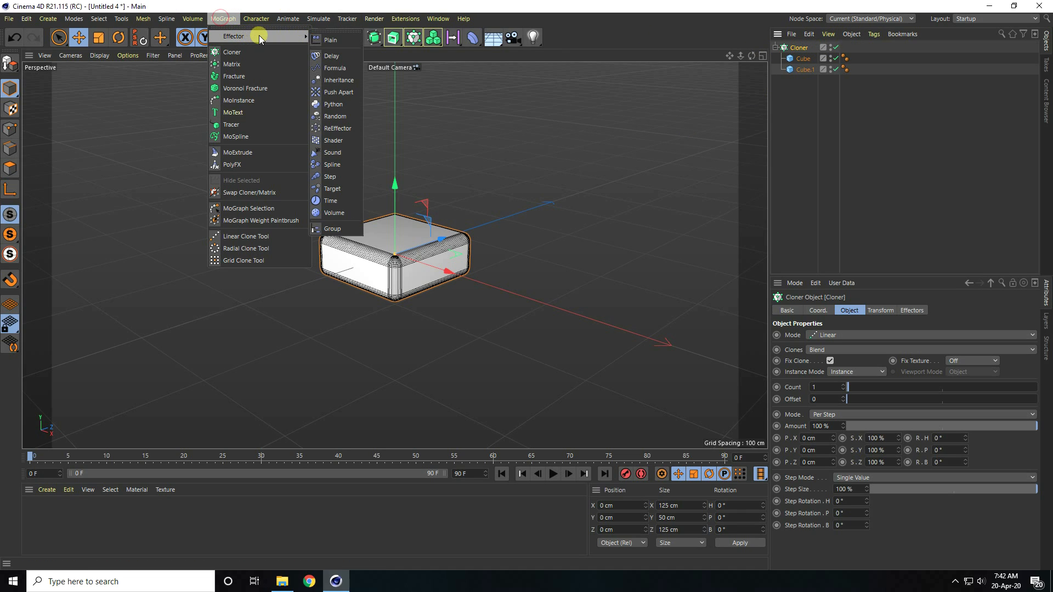
pyautogui.click(344, 40)
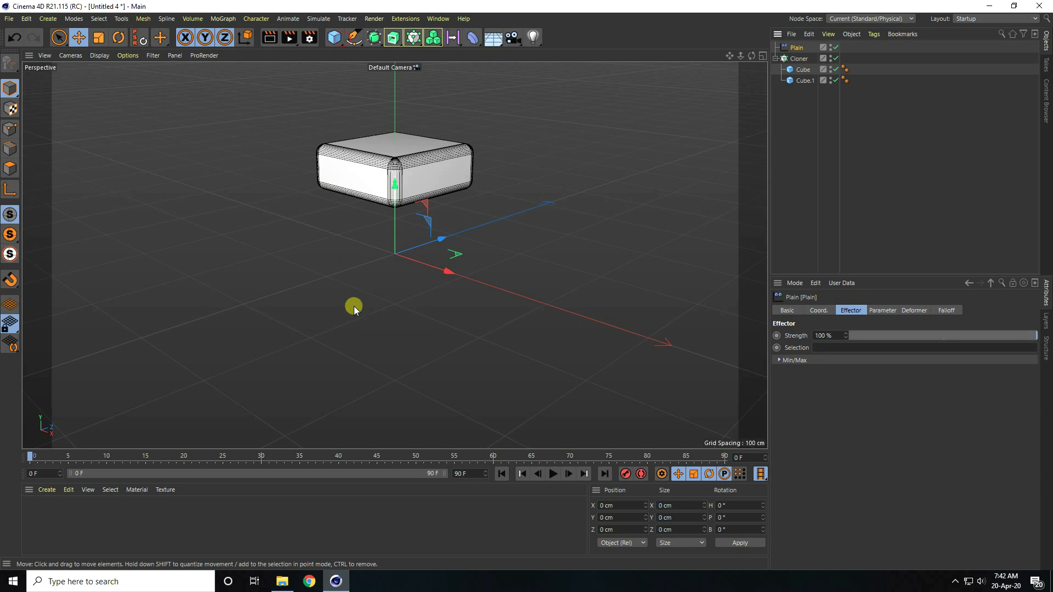
# - Set the Plain effector's Y position to 500 cm and its Modify Clone to 99%
pyautogui.scroll(-5, 354, 306)
pyautogui.scroll(-1, 413, 310)
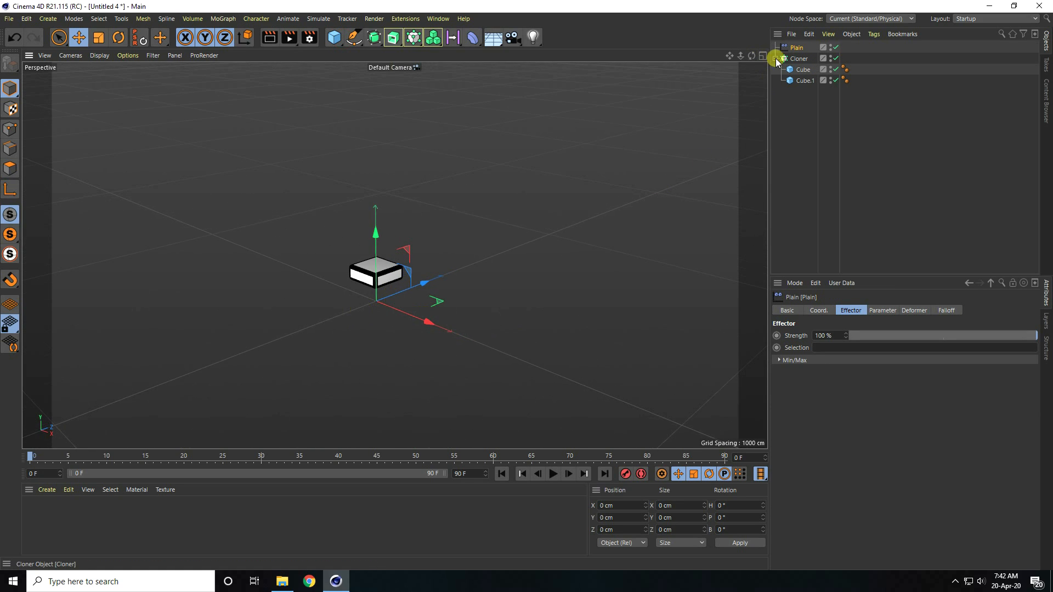
pyautogui.click(882, 311)
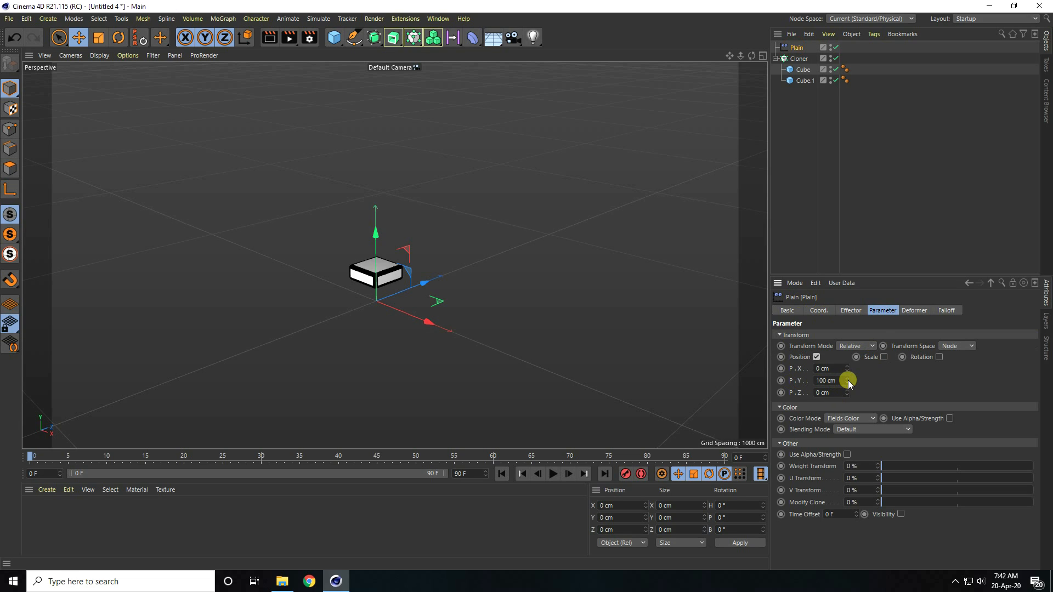
pyautogui.moveTo(837, 379); pyautogui.dragTo(798, 380)
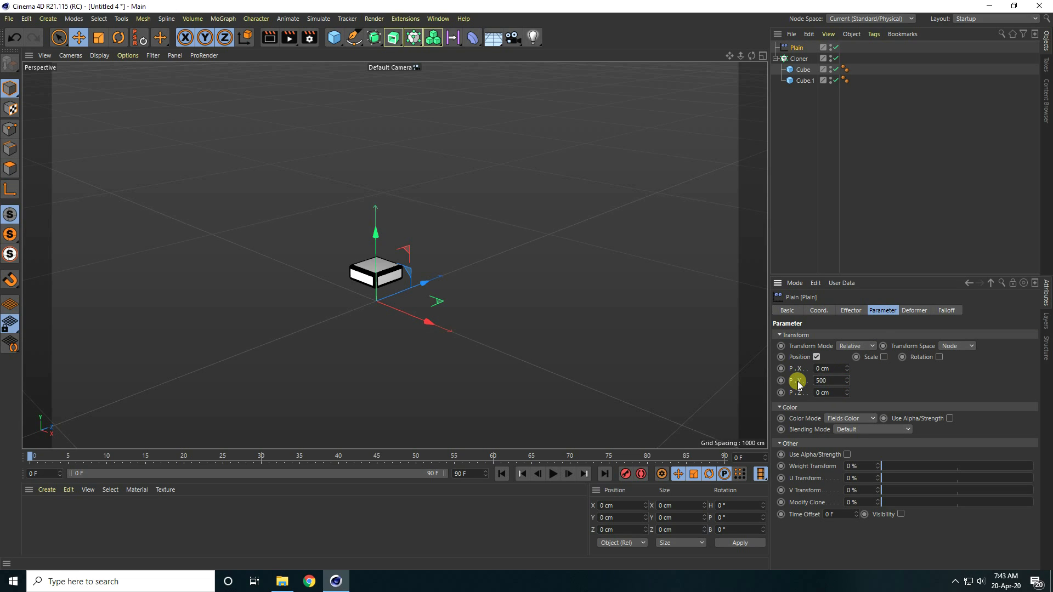
pyautogui.press('Return')
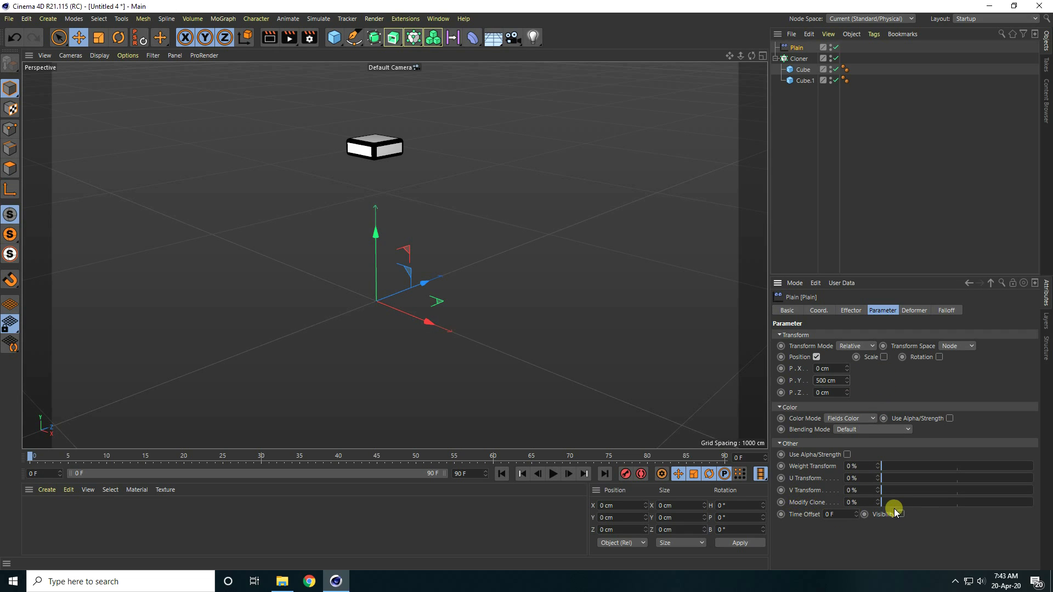
pyautogui.moveTo(894, 508)
pyautogui.mouseDown()
pyautogui.moveTo(1048, 503)
pyautogui.moveTo(906, 499)
pyautogui.moveTo(1036, 505)
pyautogui.moveTo(913, 511)
pyautogui.moveTo(1036, 521)
pyautogui.moveTo(905, 516)
pyautogui.moveTo(993, 516)
pyautogui.moveTo(880, 525)
pyautogui.moveTo(1034, 524)
pyautogui.mouseUp()
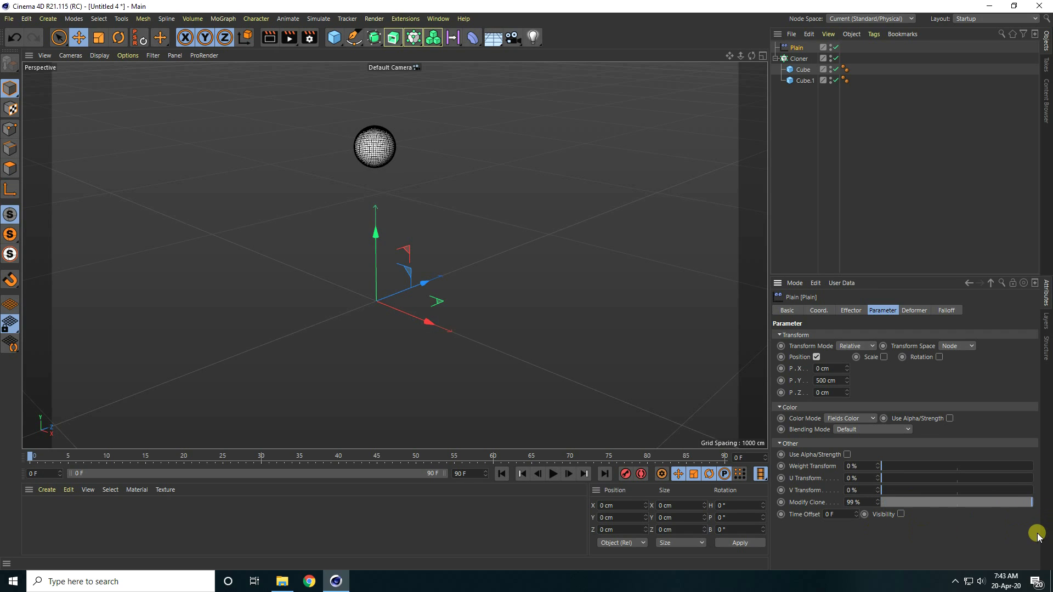
# - Add a Linear Field to the Plain effector's falloff, with direction Y+ and its color influence turned off
pyautogui.click(949, 310)
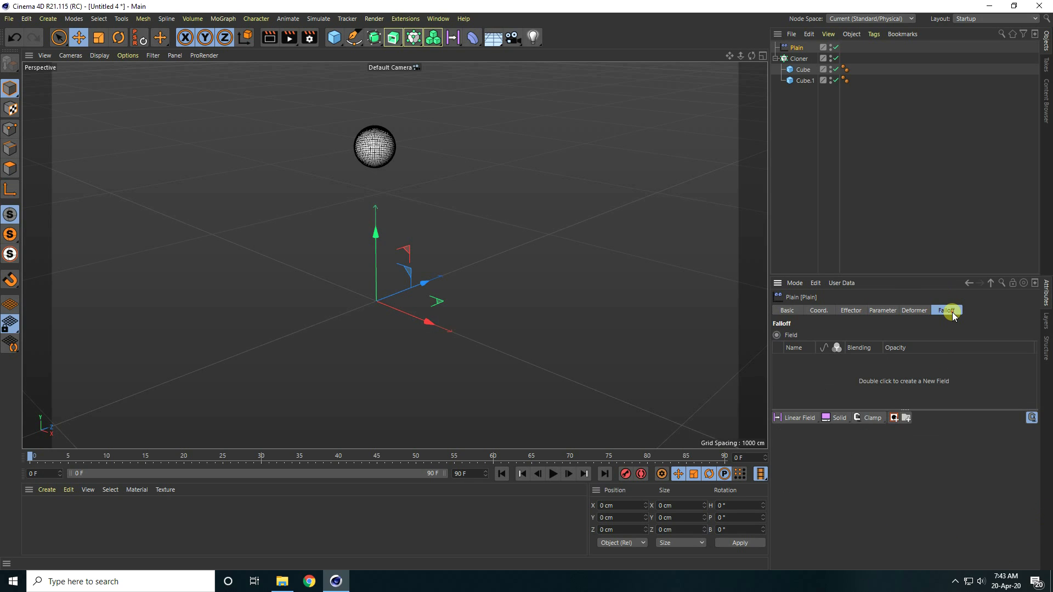
pyautogui.click(788, 419)
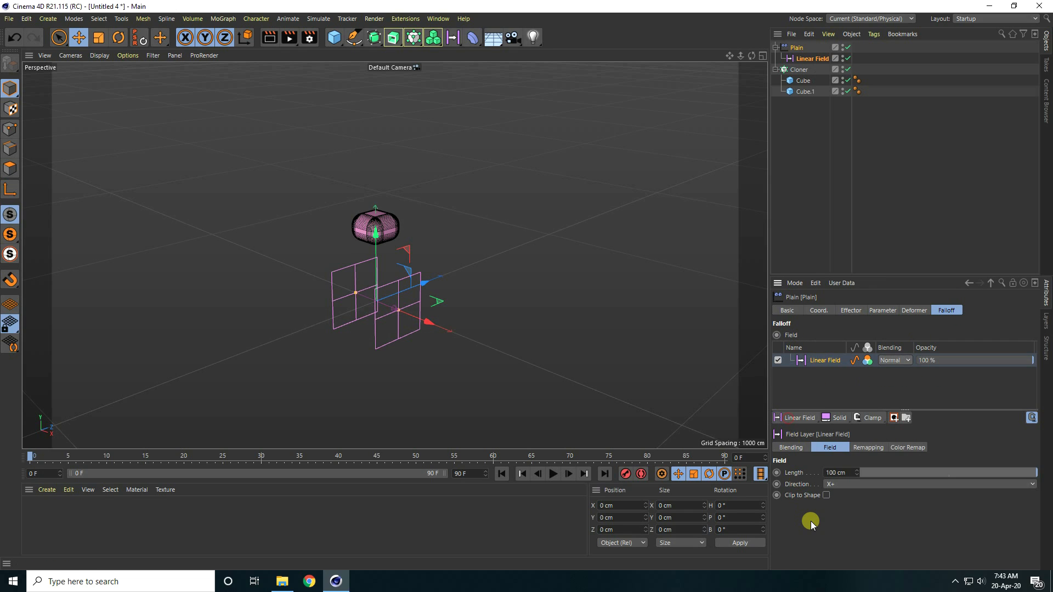
pyautogui.click(844, 485)
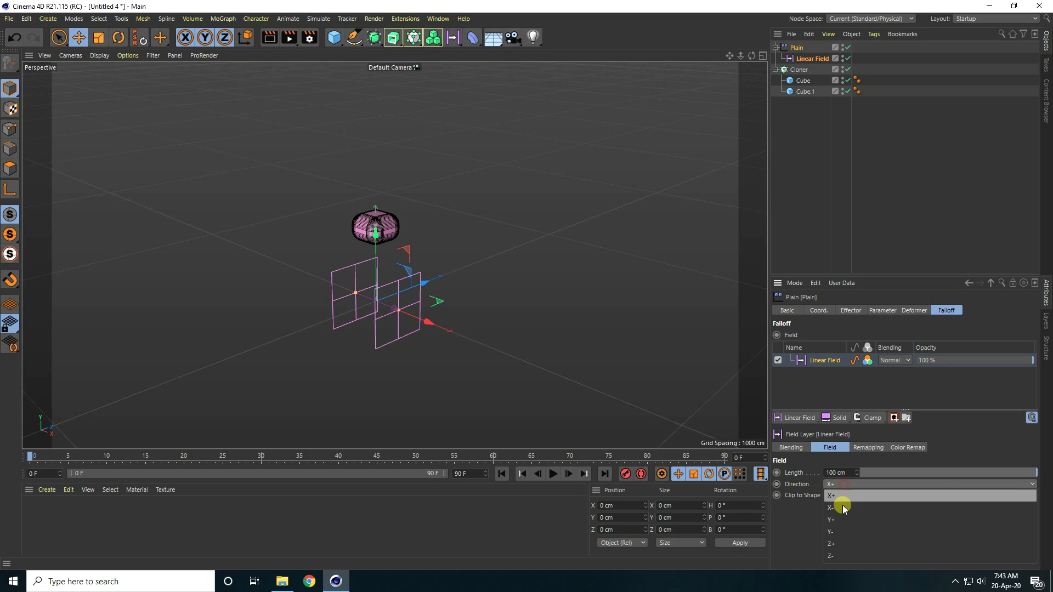
pyautogui.click(840, 521)
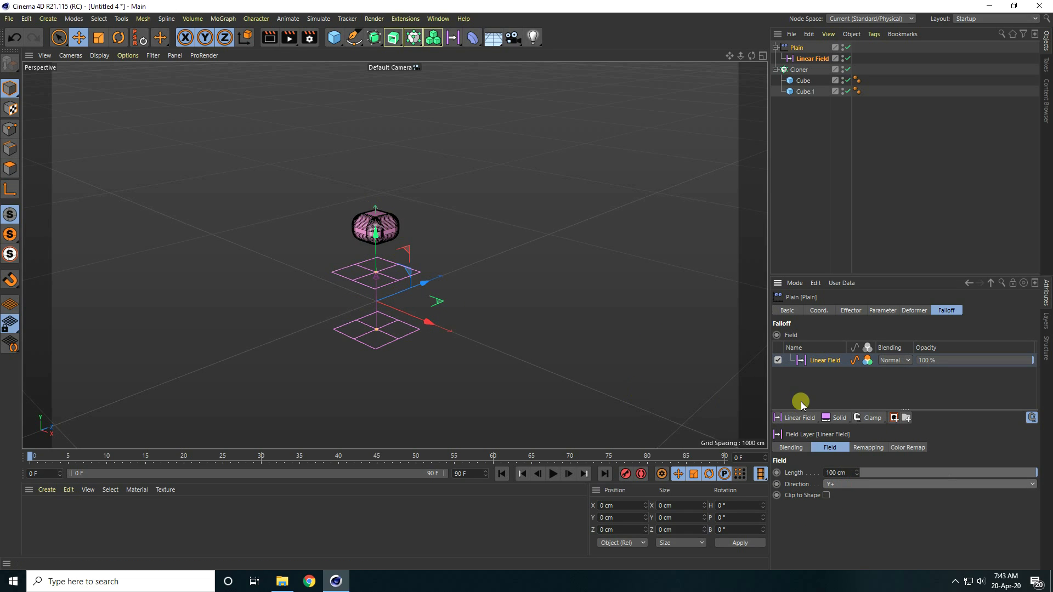
pyautogui.click(856, 362)
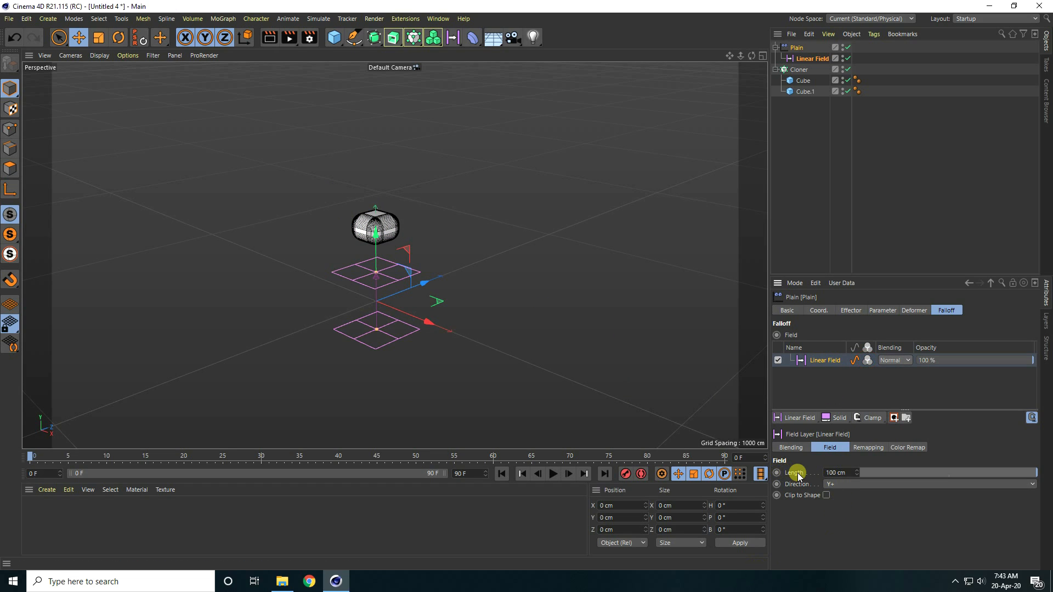
# - Set the Linear Field's length to 300 cm and raise the field along Y until it sits above the flat cube
pyautogui.click(843, 473)
pyautogui.press('Return')
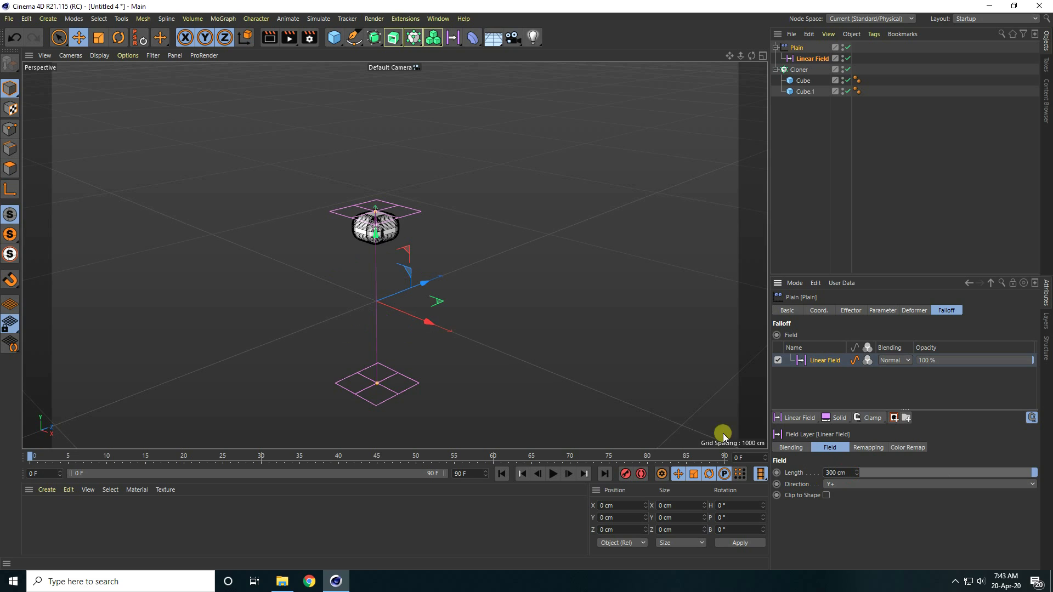
pyautogui.click(805, 58)
pyautogui.moveTo(379, 218)
pyautogui.mouseDown()
pyautogui.moveTo(377, 230)
pyautogui.moveTo(397, 113)
pyautogui.moveTo(383, 324)
pyautogui.moveTo(383, 200)
pyautogui.moveTo(404, 97)
pyautogui.moveTo(371, 230)
pyautogui.moveTo(366, 316)
pyautogui.moveTo(396, 122)
pyautogui.moveTo(384, 343)
pyautogui.moveTo(402, 115)
pyautogui.moveTo(381, 338)
pyautogui.moveTo(388, 143)
pyautogui.mouseUp()
# - Duplicate the Cloner and place the copy directly below the Plain effector in the object hierarchy
pyautogui.click(776, 70)
pyautogui.click(799, 70)
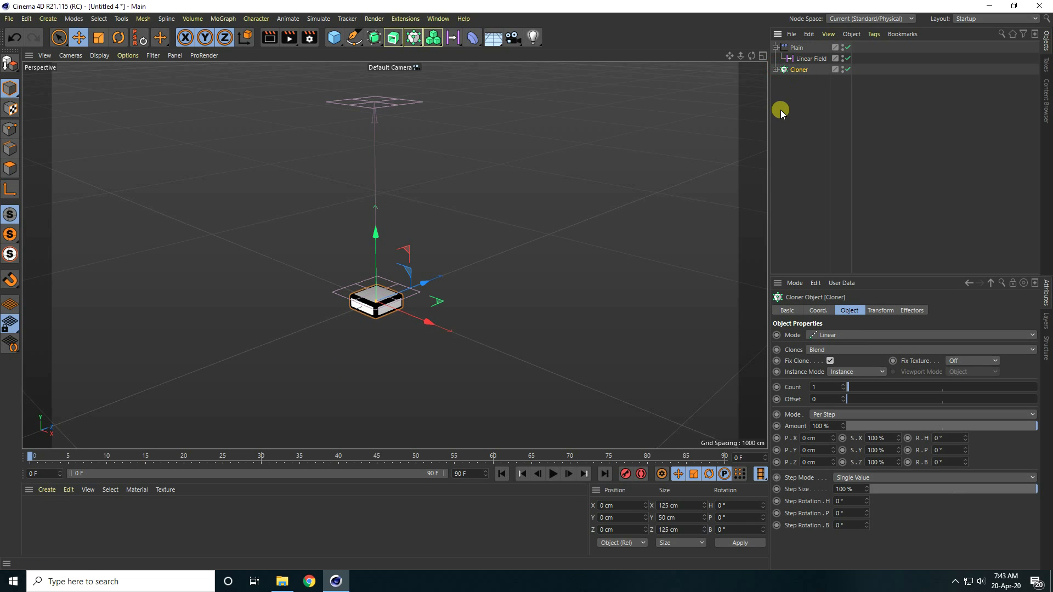
pyautogui.click(812, 34)
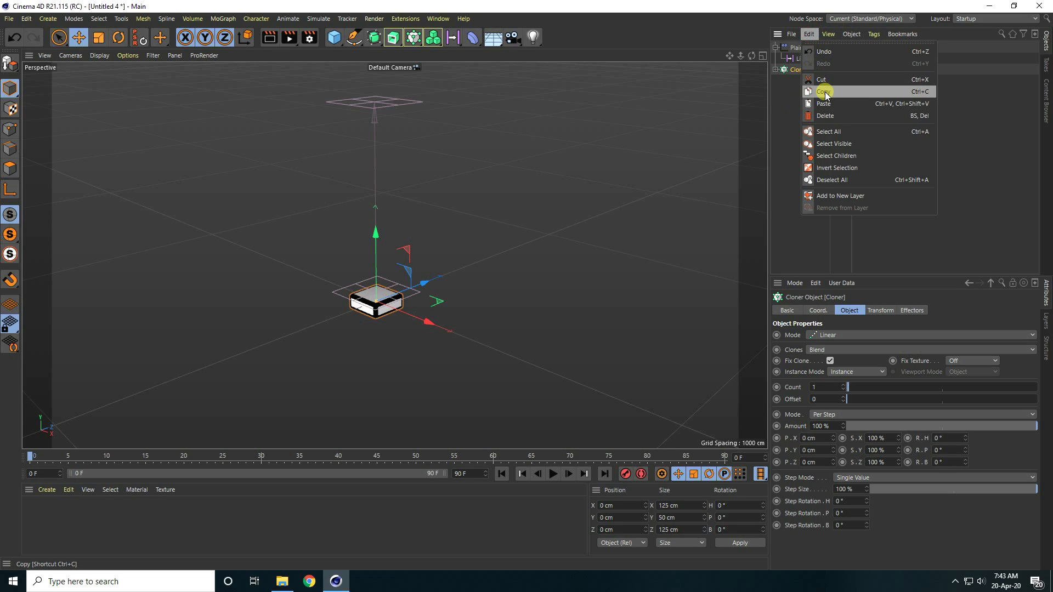
pyautogui.click(825, 92)
pyautogui.click(809, 34)
pyautogui.click(824, 102)
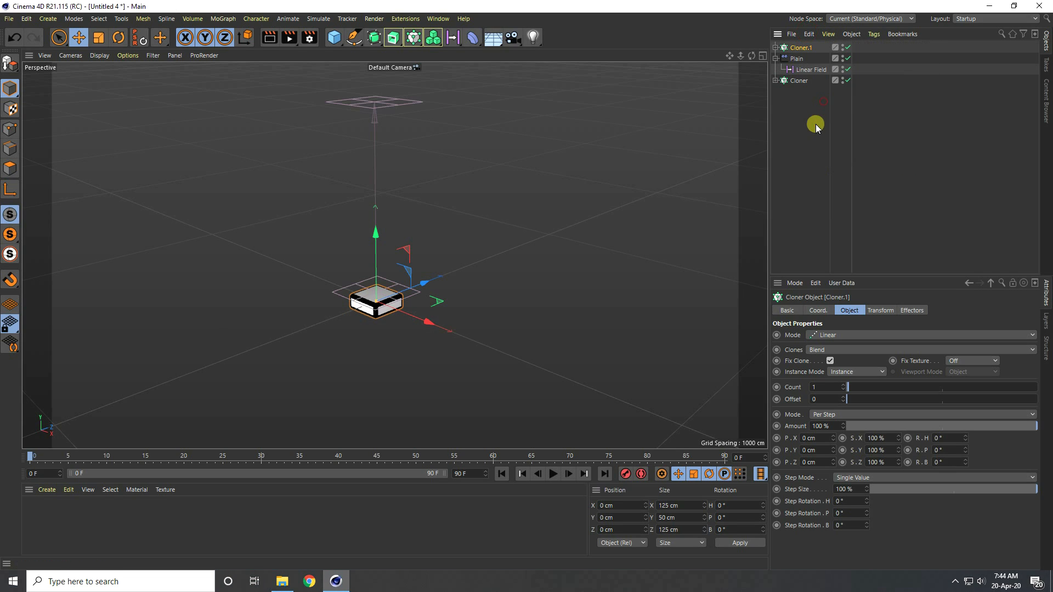
pyautogui.click(775, 58)
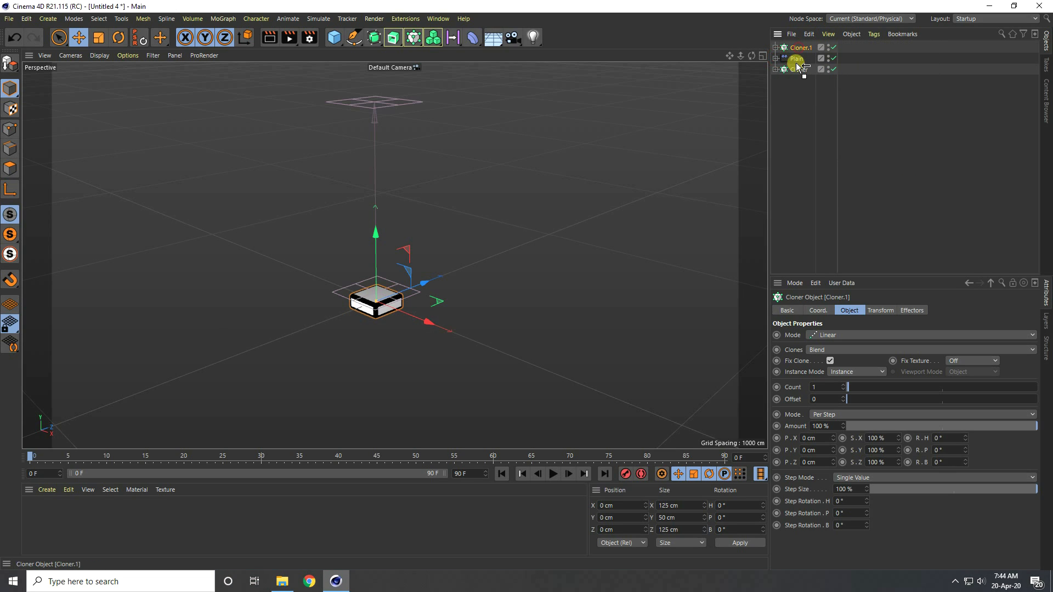
pyautogui.moveTo(797, 66); pyautogui.dragTo(796, 65)
# - Resize Cube.1 inside Cloner.1 to 100 x 200 x 100 cm with a 50 cm fillet radius and fillet subdivision 18
pyautogui.click(775, 58)
pyautogui.click(802, 80)
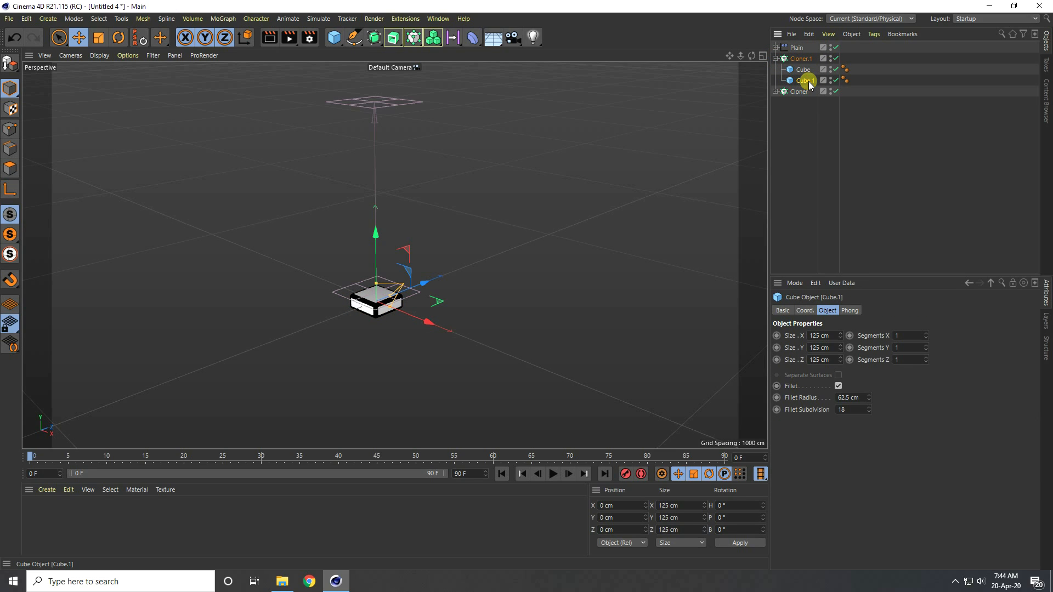
pyautogui.click(829, 335)
pyautogui.moveTo(829, 335); pyautogui.dragTo(793, 336)
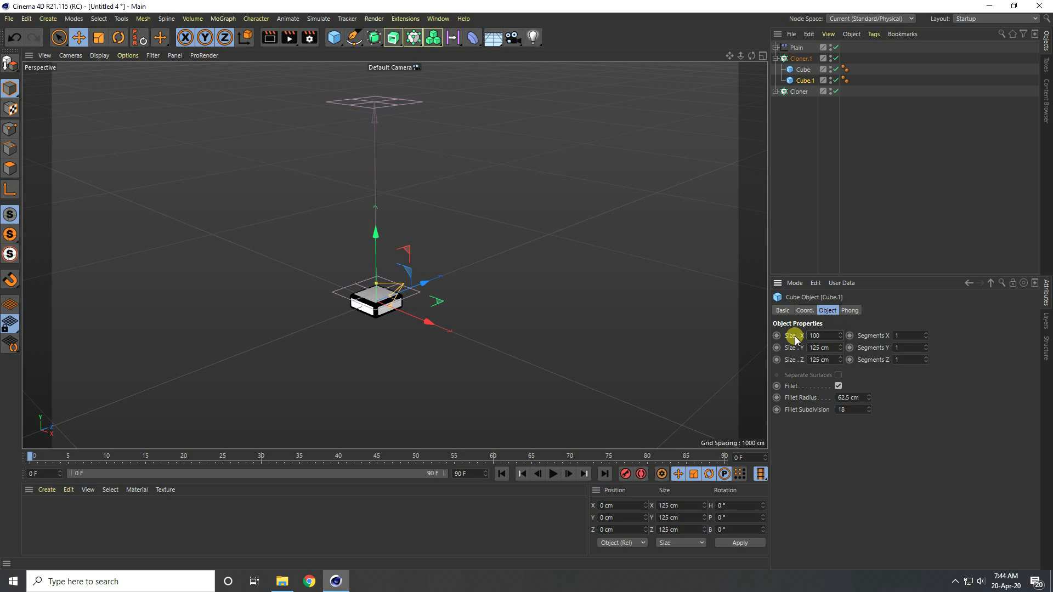
pyautogui.write('100')
pyautogui.press('Tab')
pyautogui.press('Tab')
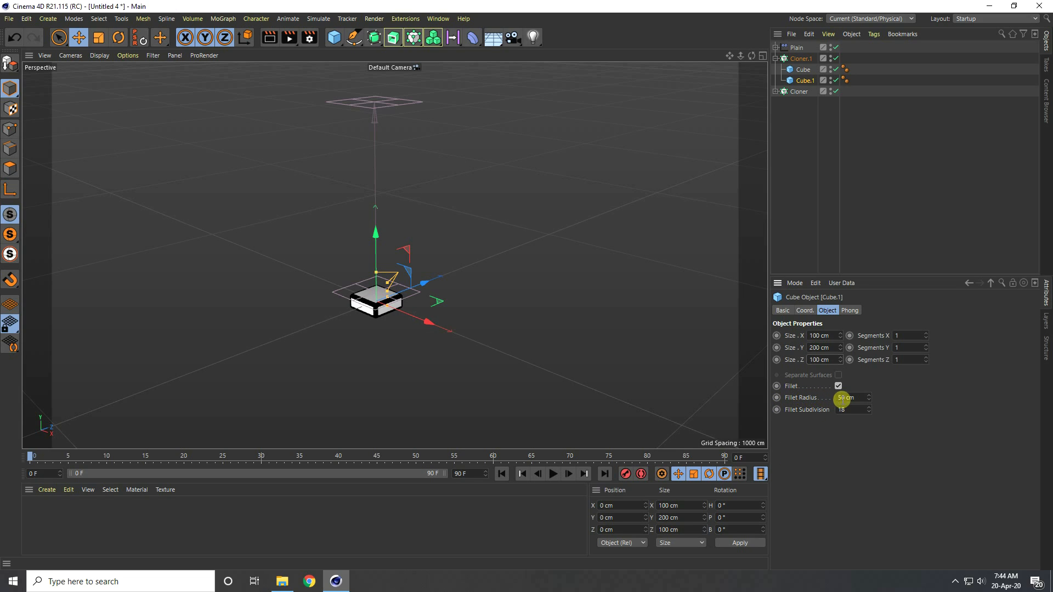
pyautogui.moveTo(861, 398); pyautogui.dragTo(830, 397)
pyautogui.moveTo(849, 408); pyautogui.dragTo(828, 410)
pyautogui.click(775, 58)
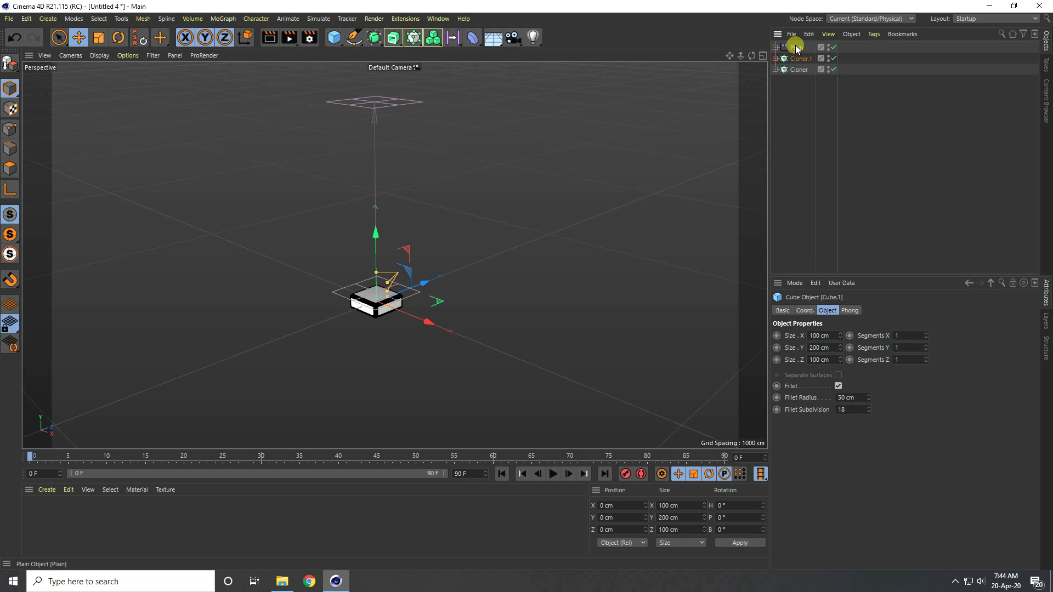
# - Lower the Linear Field along Y to about -305 cm and inspect the combined blended shapes up close
pyautogui.click(798, 48)
pyautogui.moveTo(377, 136); pyautogui.dragTo(383, 317)
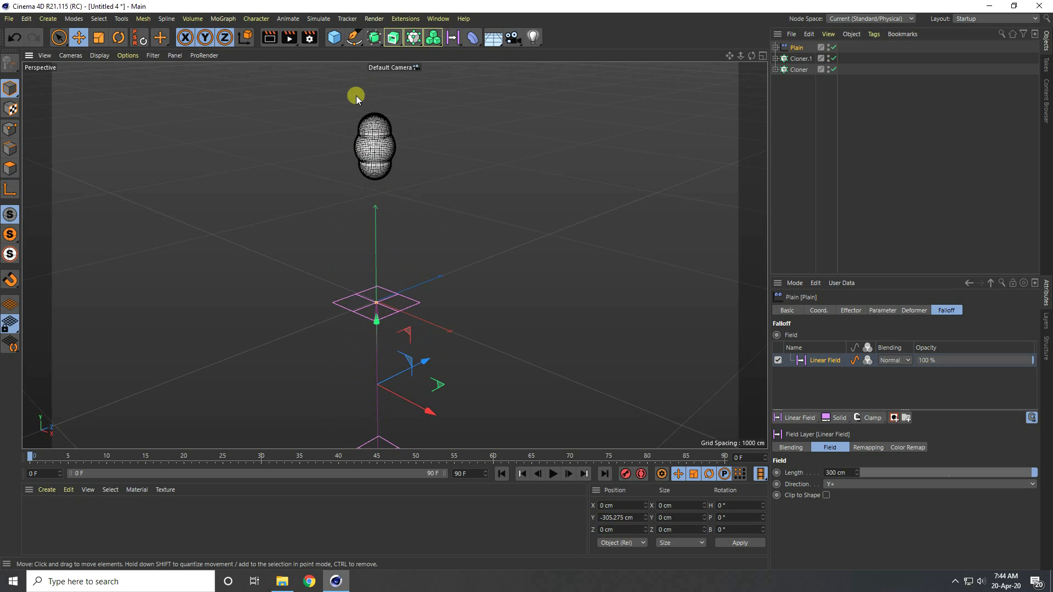
pyautogui.scroll(4, 373, 113)
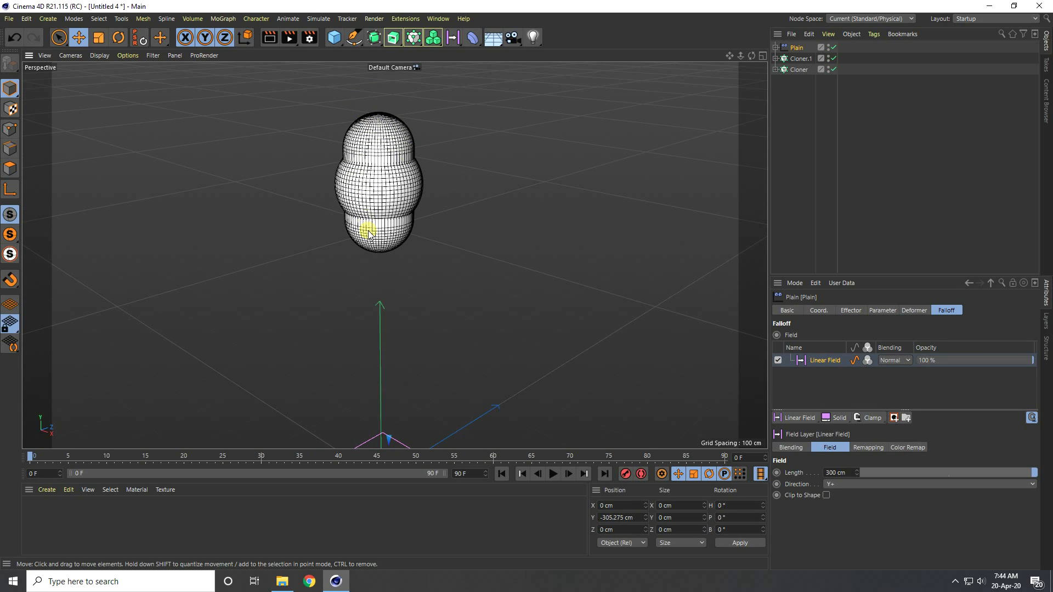
pyautogui.scroll(-4, 369, 164)
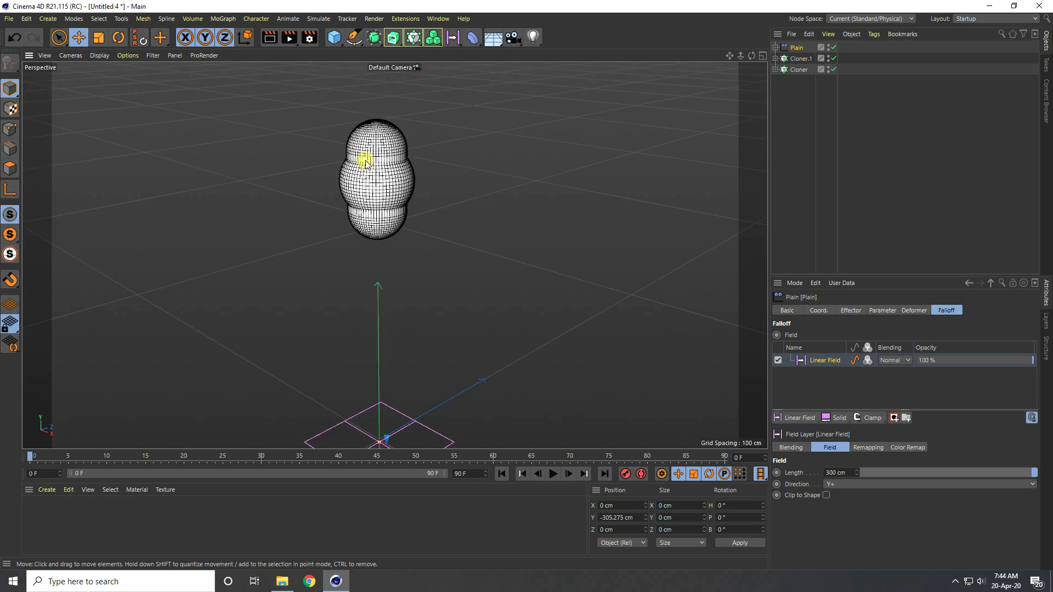
pyautogui.click(795, 48)
pyautogui.scroll(-1, 367, 308)
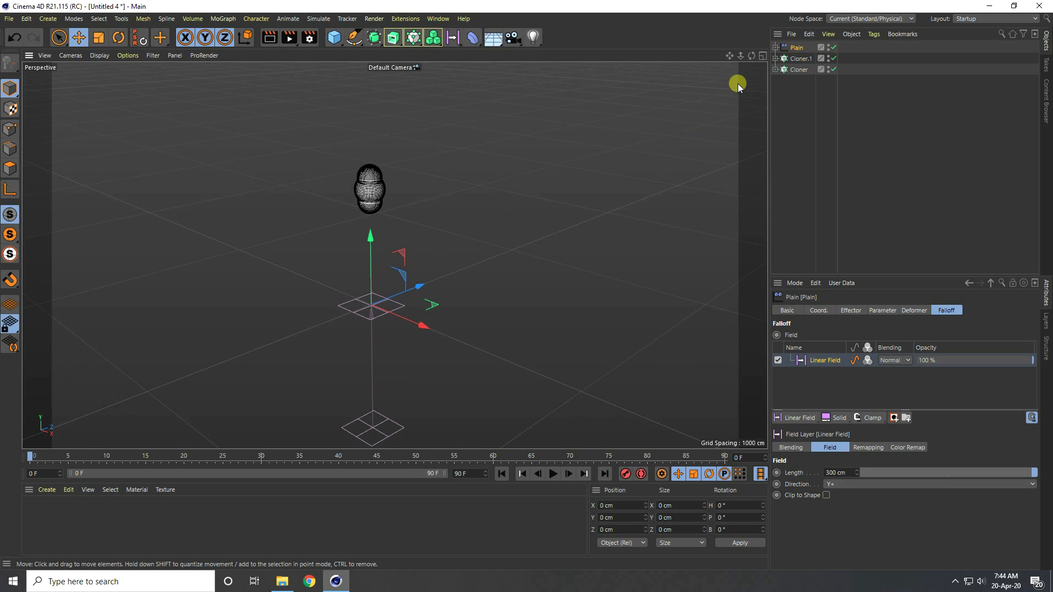
# - Raise the Linear Field along Y to about 349 cm, above the flat cube
pyautogui.click(775, 48)
pyautogui.click(795, 58)
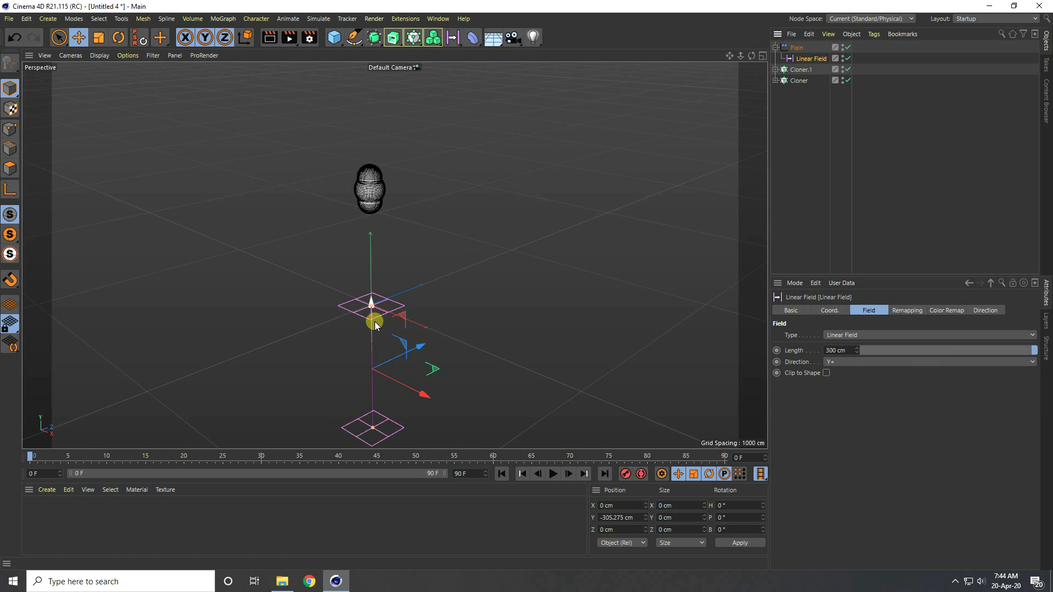
pyautogui.moveTo(374, 320); pyautogui.dragTo(364, 173)
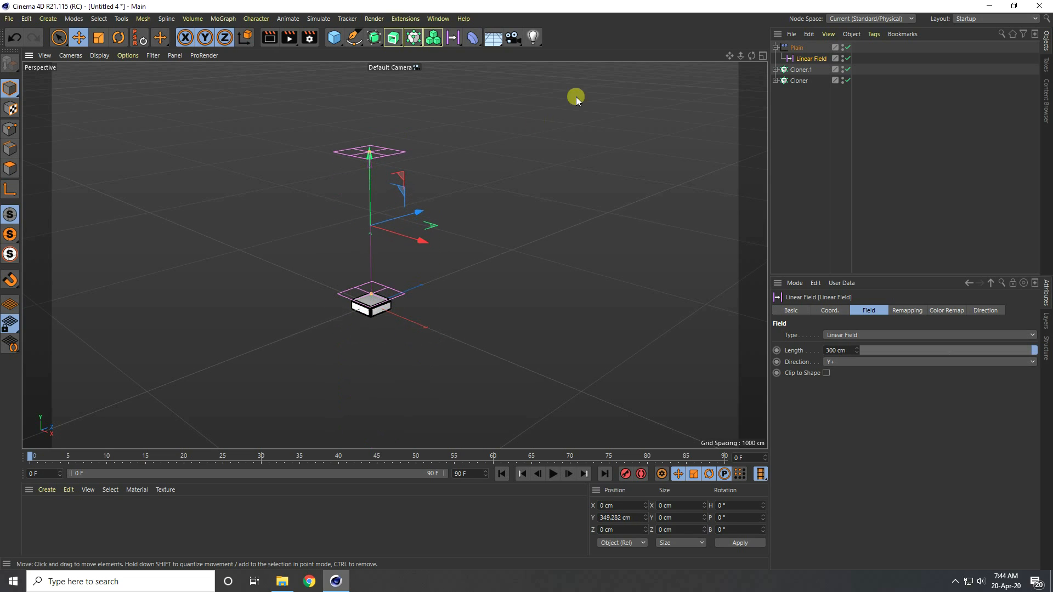
# - Duplicate Cloner.1 and place the copy between the Plain effector and Cloner.1 in the hierarchy
pyautogui.click(803, 71)
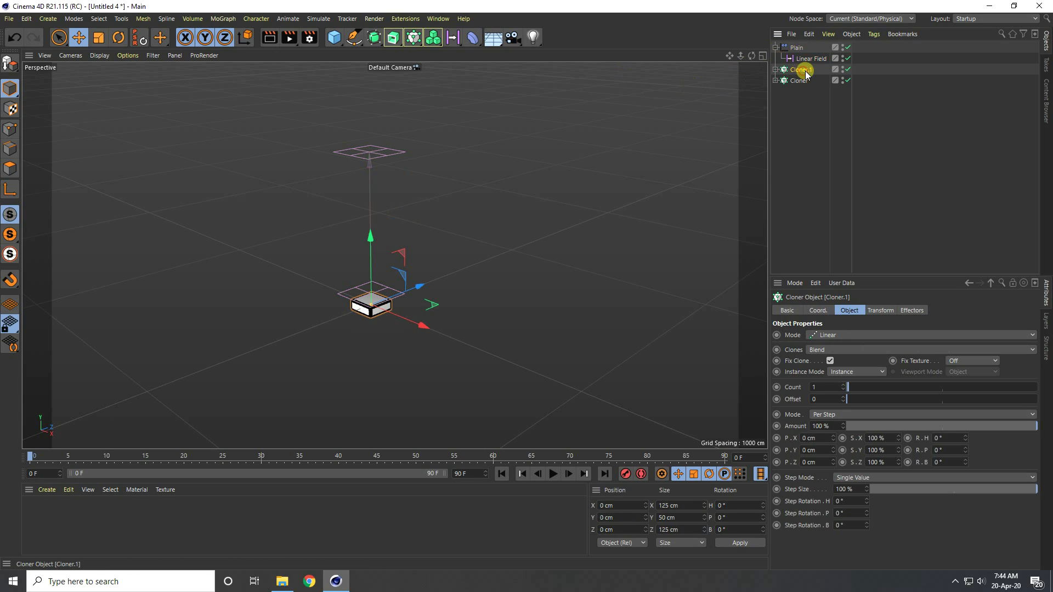
pyautogui.hotkey('ctrl', 'c')
pyautogui.hotkey('ctrl', 'v')
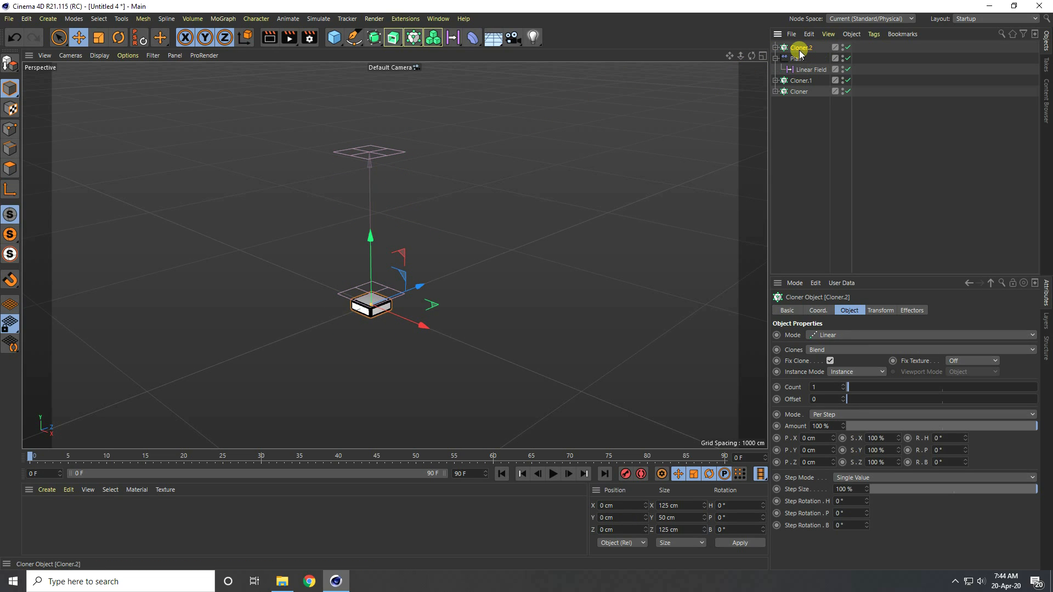
pyautogui.moveTo(799, 47); pyautogui.dragTo(792, 76)
# - Resize Cube.1 inside Cloner.2 to 300 x 300 x 300 cm with a 150 cm fillet radius and fillet subdivision 25
pyautogui.click(776, 69)
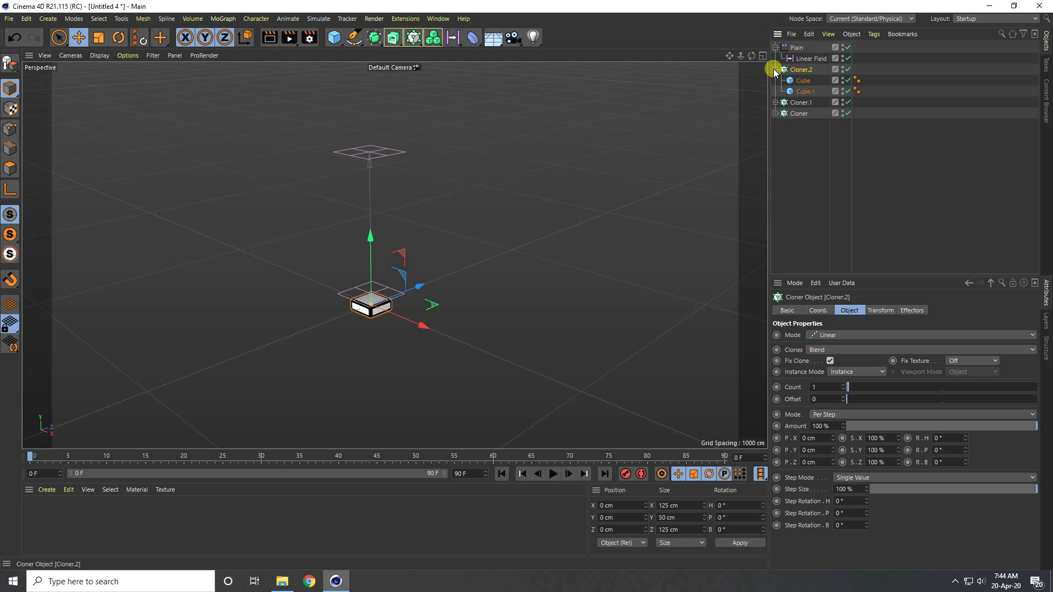
pyautogui.click(802, 91)
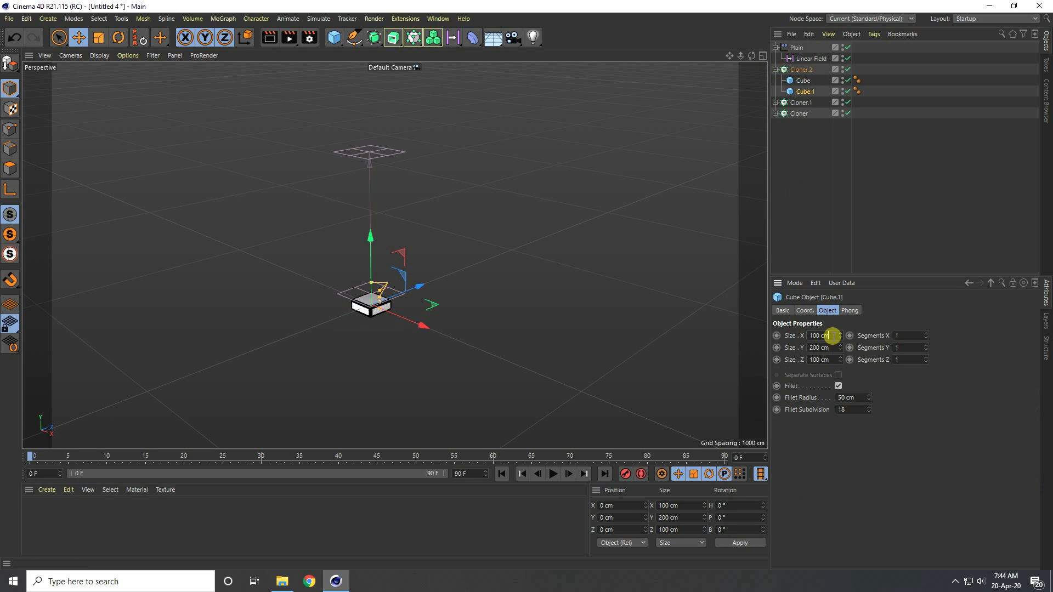
pyautogui.moveTo(832, 335); pyautogui.dragTo(801, 336)
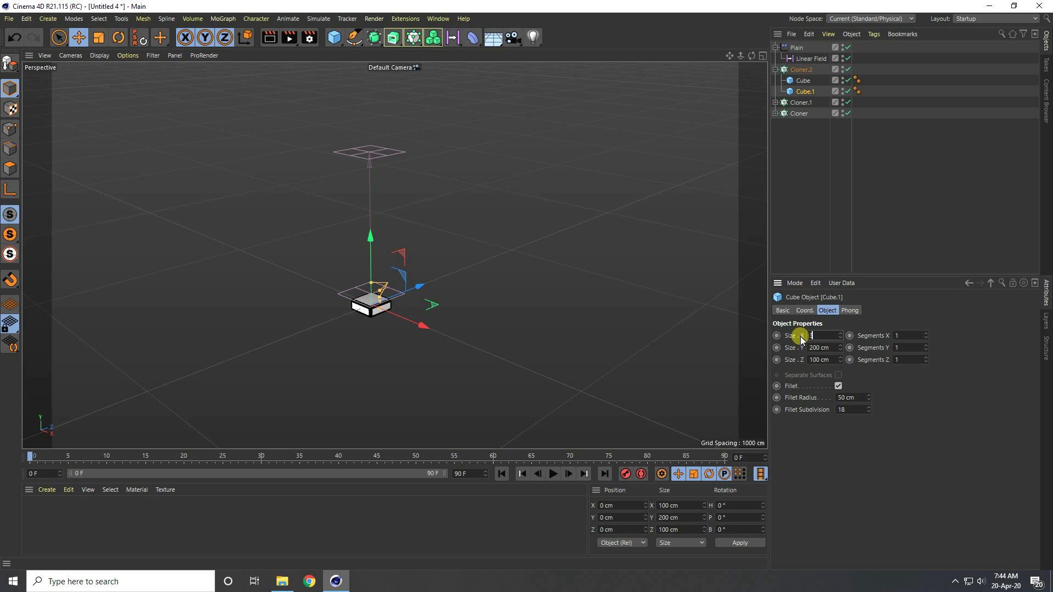
pyautogui.write('300')
pyautogui.press('Tab')
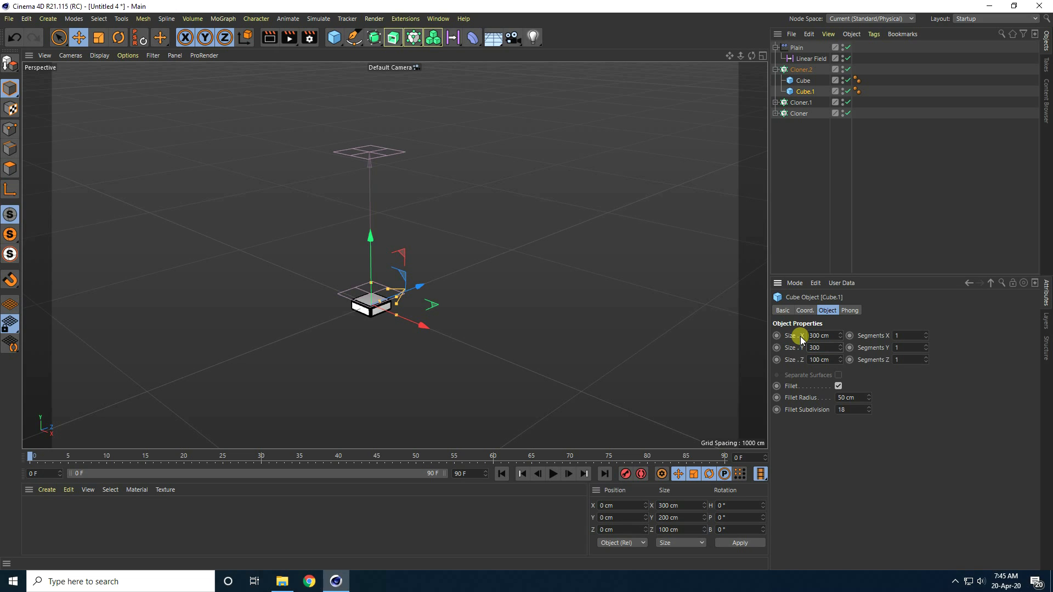
pyautogui.press('Tab')
pyautogui.write('30')
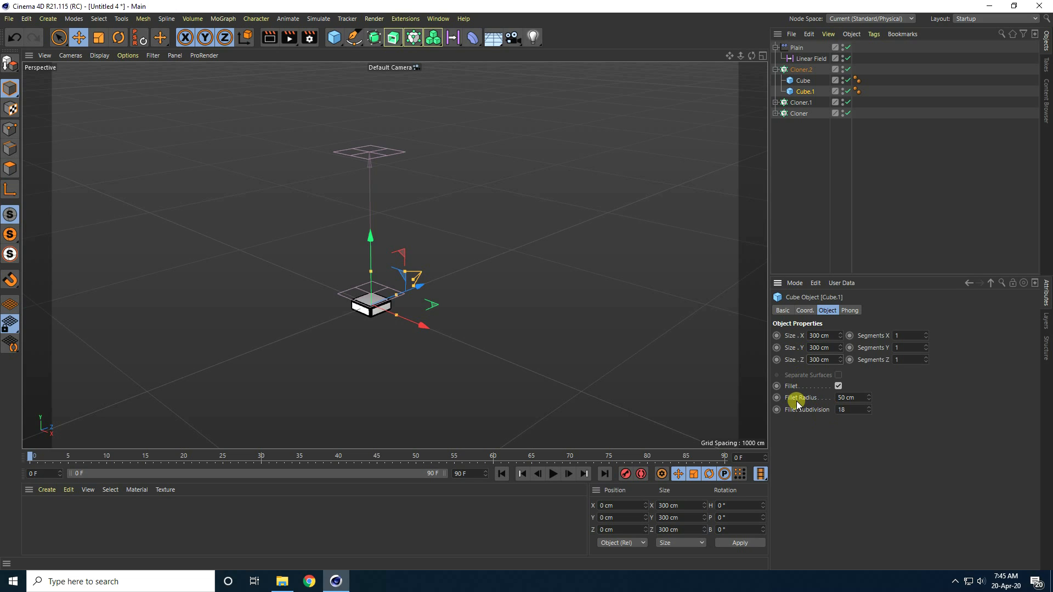
pyautogui.click(851, 398)
pyautogui.click(859, 411)
# - Raise the Linear Field along Y to about 369 cm
pyautogui.click(809, 58)
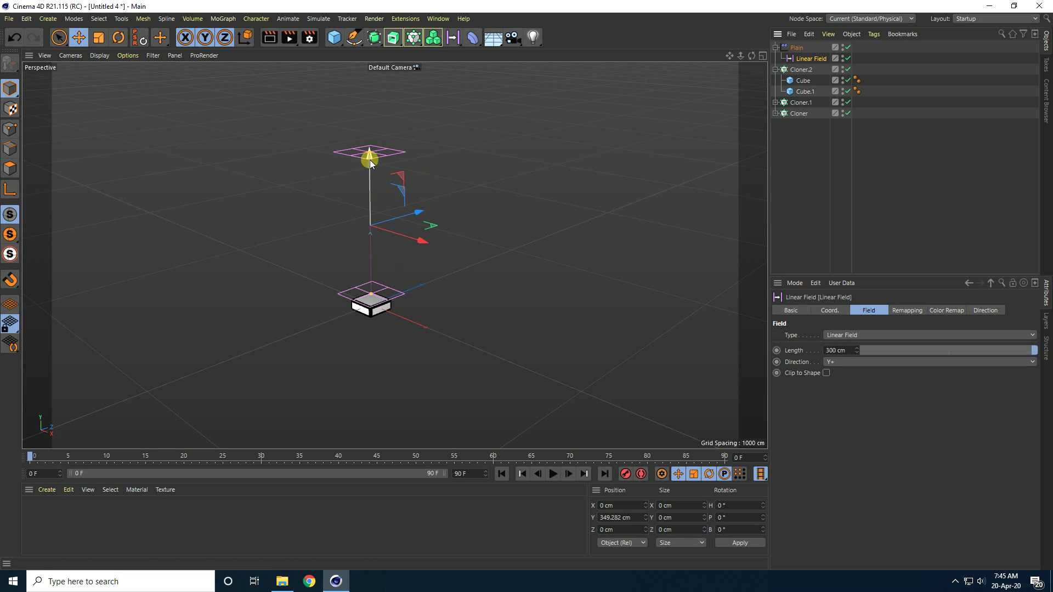
pyautogui.moveTo(371, 163)
pyautogui.mouseDown()
pyautogui.moveTo(364, 343)
pyautogui.moveTo(383, 146)
pyautogui.moveTo(385, 312)
pyautogui.moveTo(391, 153)
pyautogui.moveTo(383, 314)
pyautogui.moveTo(376, 176)
pyautogui.moveTo(373, 312)
pyautogui.moveTo(380, 154)
pyautogui.mouseUp()
# - Duplicate Cloner.2 and place the copy between the Plain effector and Cloner.2 in the hierarchy
pyautogui.click(774, 70)
pyautogui.click(805, 70)
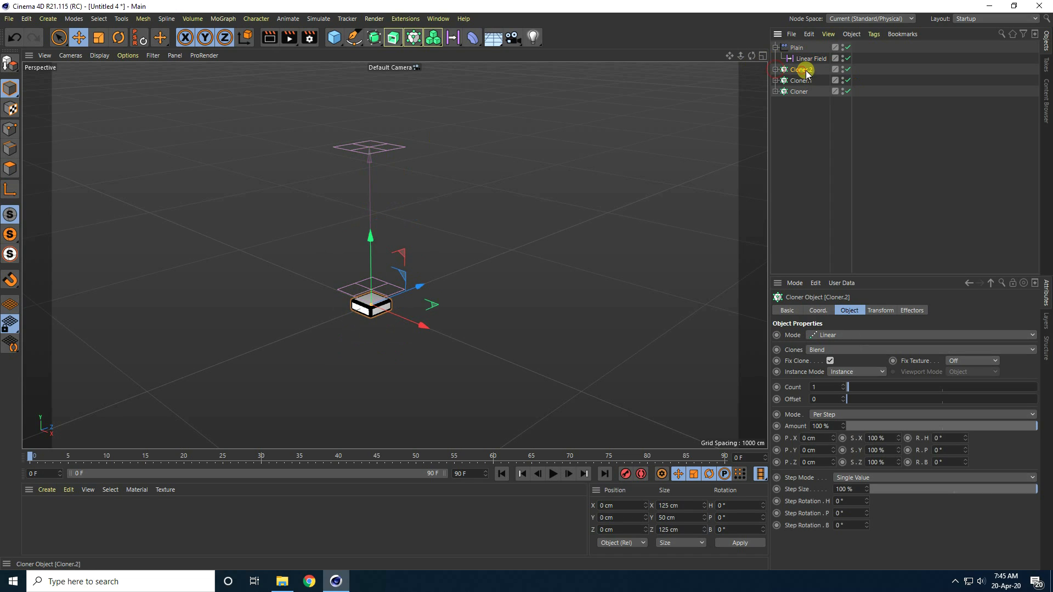
pyautogui.hotkey('ctrl', 'c')
pyautogui.hotkey('ctrl', 'v')
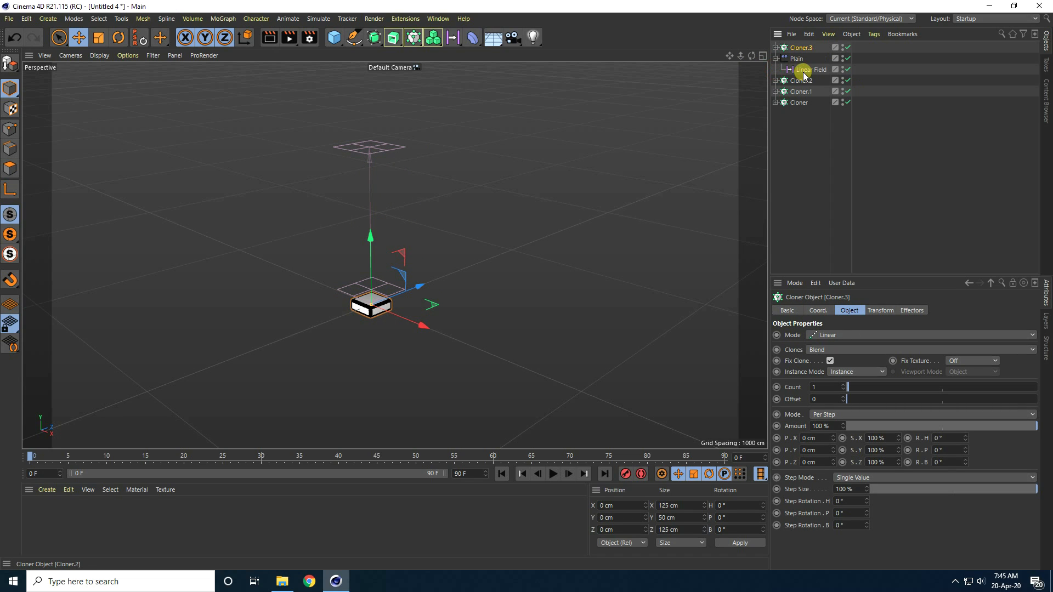
pyautogui.moveTo(804, 47); pyautogui.dragTo(799, 73)
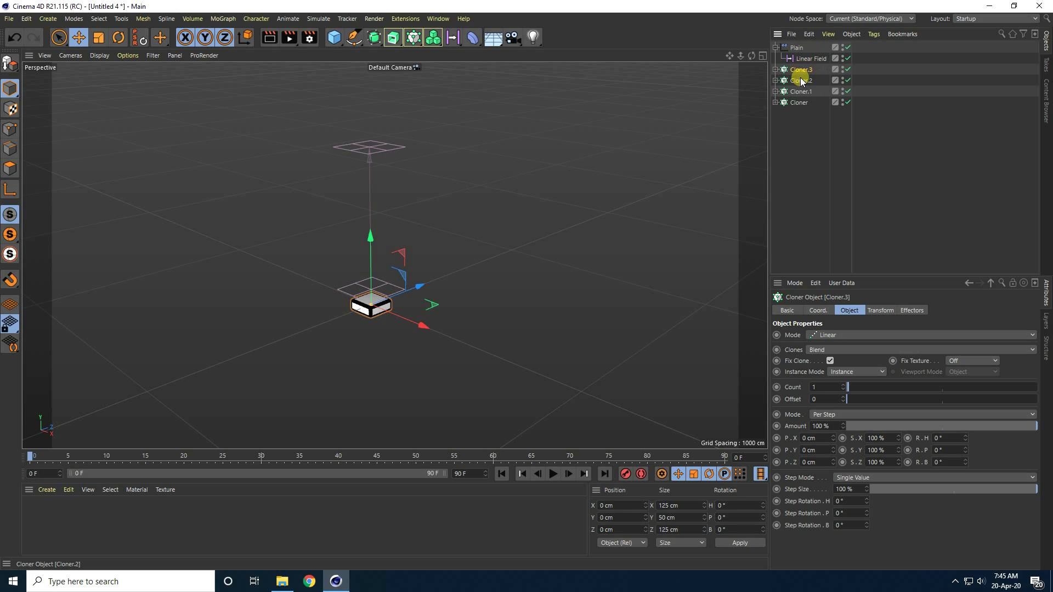
# - Resize Cube.1 inside Cloner.3 to 200 x 400 x 200 cm, keeping a 100 cm fillet radius and fillet subdivision 25
pyautogui.click(774, 69)
pyautogui.click(803, 91)
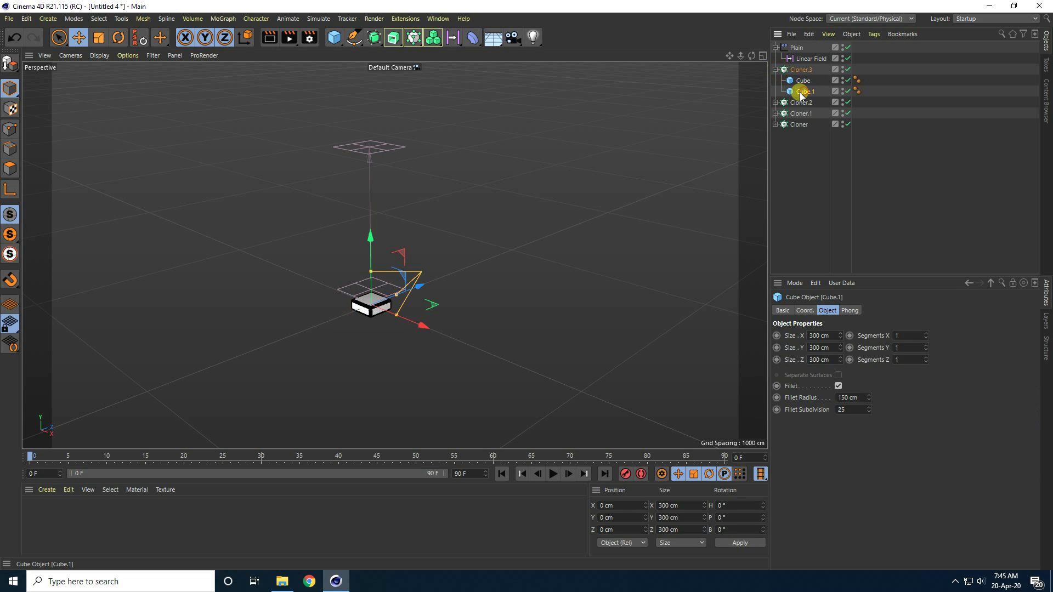
pyautogui.click(828, 337)
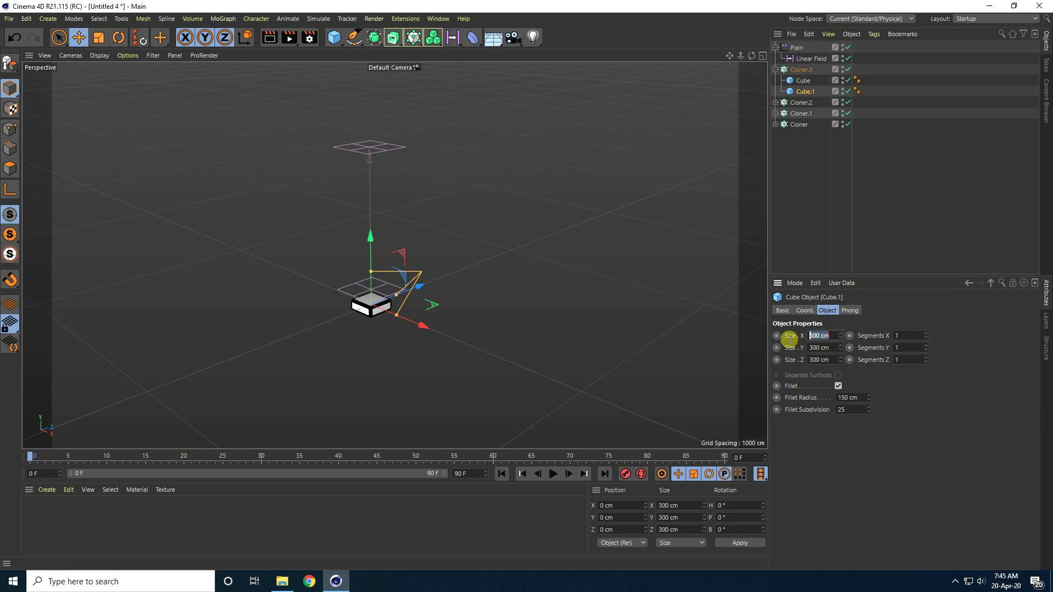
pyautogui.write('200')
pyautogui.press('Tab')
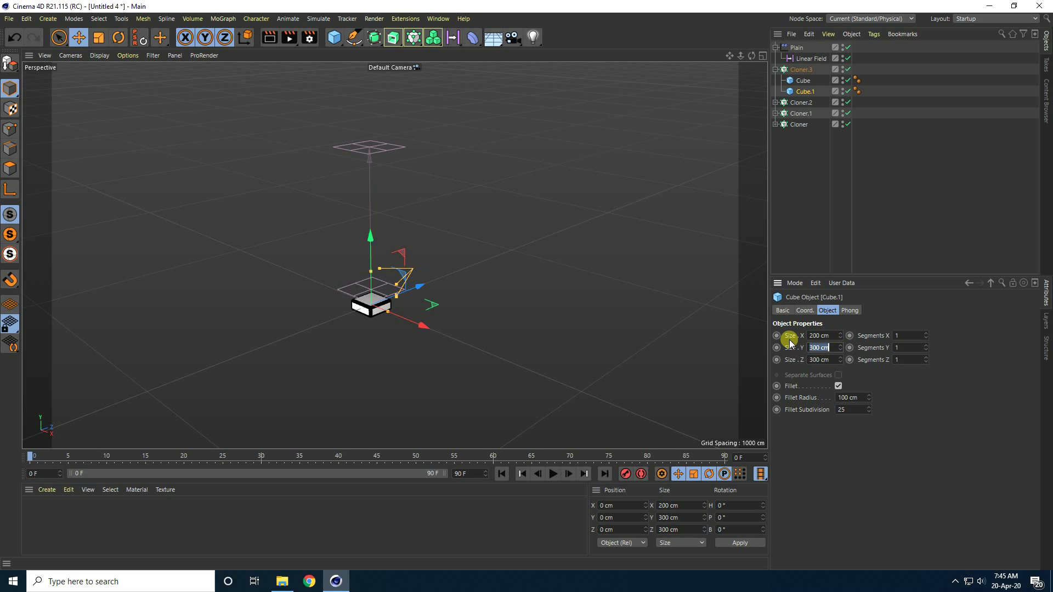
pyautogui.write('400')
pyautogui.press('Tab')
pyautogui.write('2')
pyautogui.press('Return')
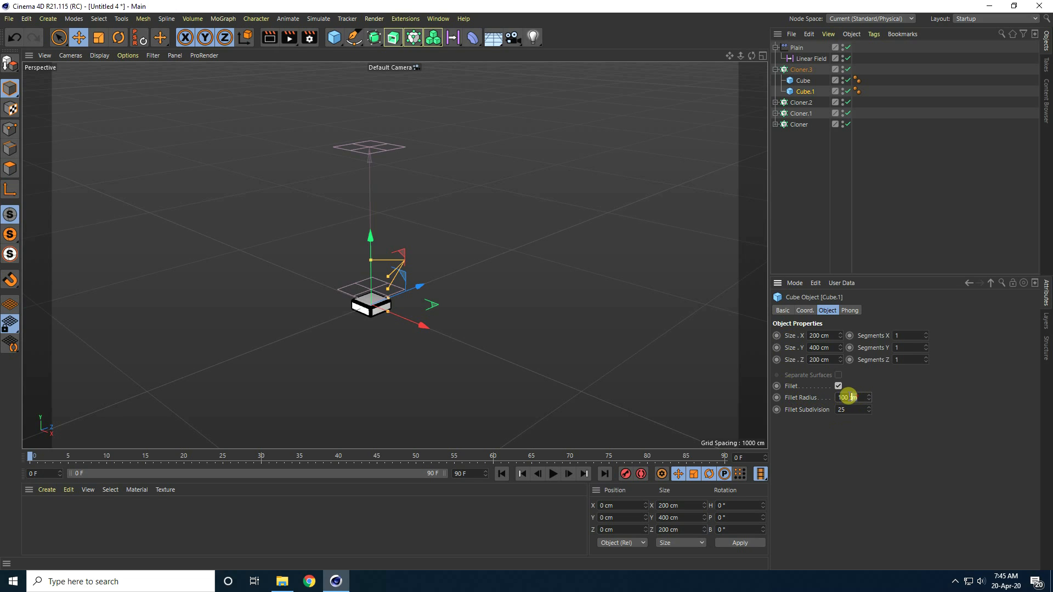
pyautogui.moveTo(853, 398); pyautogui.dragTo(834, 397)
pyautogui.moveTo(850, 409); pyautogui.dragTo(829, 410)
pyautogui.click(775, 70)
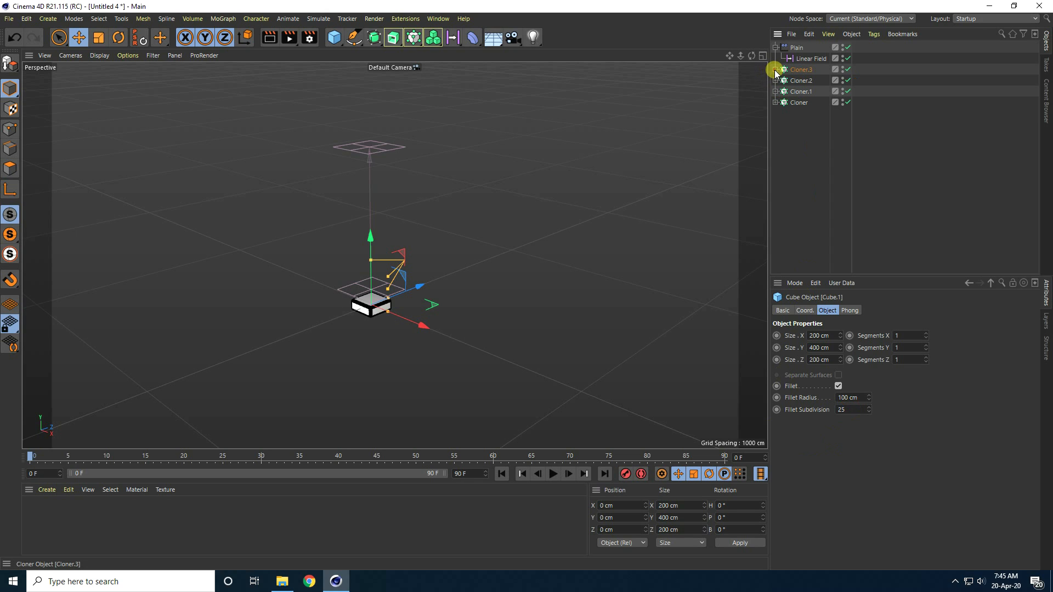
# - Raise the Linear Field along Y to about 489 cm, well above the flat cube
pyautogui.click(812, 57)
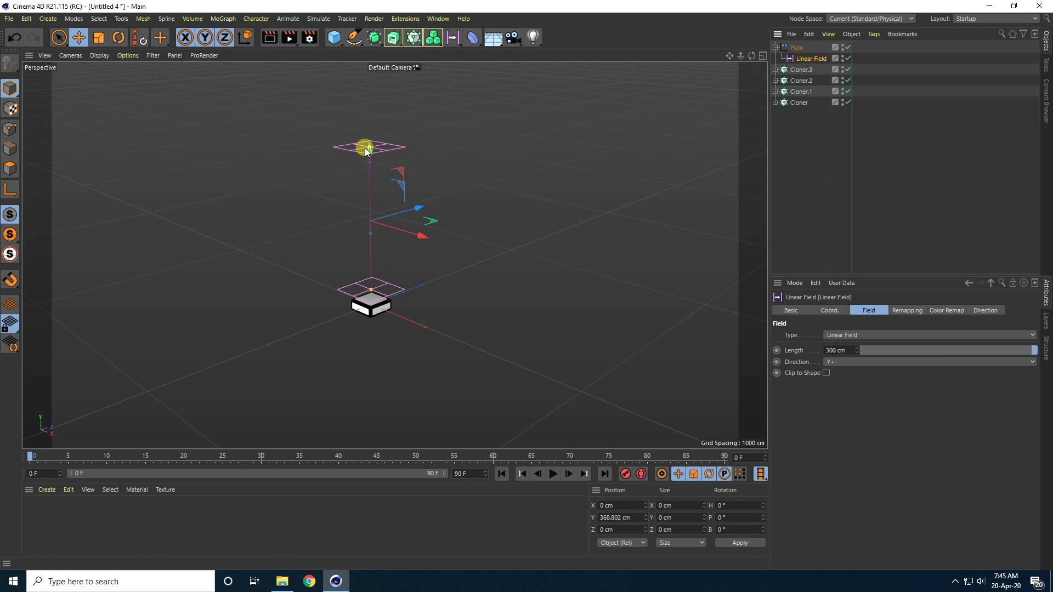
pyautogui.moveTo(367, 155)
pyautogui.mouseDown()
pyautogui.moveTo(364, 308)
pyautogui.moveTo(369, 132)
pyautogui.moveTo(366, 331)
pyautogui.moveTo(384, 145)
pyautogui.moveTo(379, 314)
pyautogui.moveTo(391, 129)
pyautogui.mouseUp()
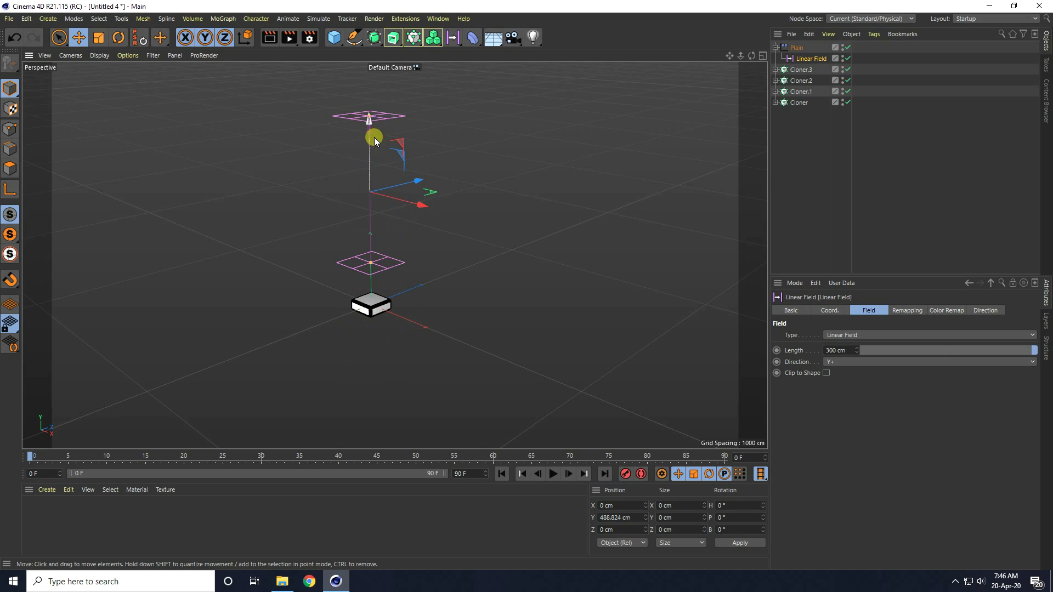
# - Add a new MoGraph Cloner and rename it "main Cloner"
pyautogui.click(228, 17)
pyautogui.click(243, 54)
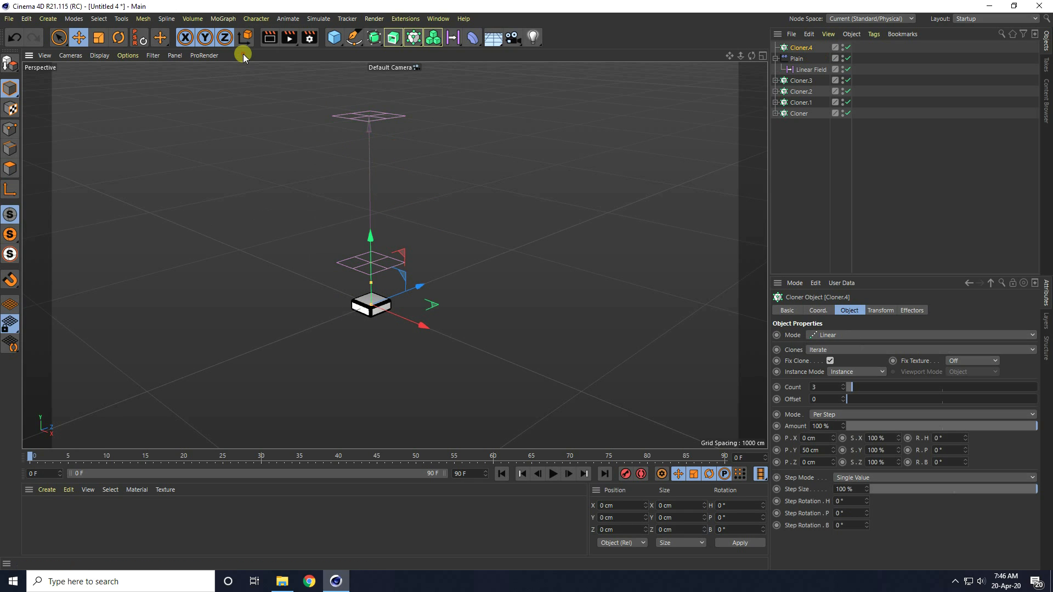
pyautogui.click(775, 58)
pyautogui.doubleClick(802, 48)
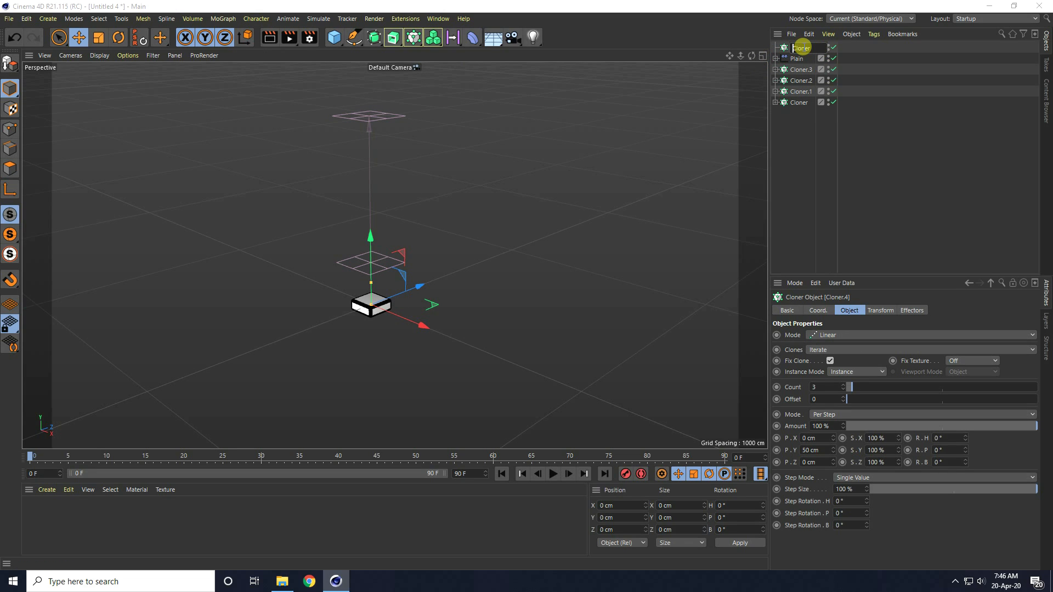
pyautogui.press('Return')
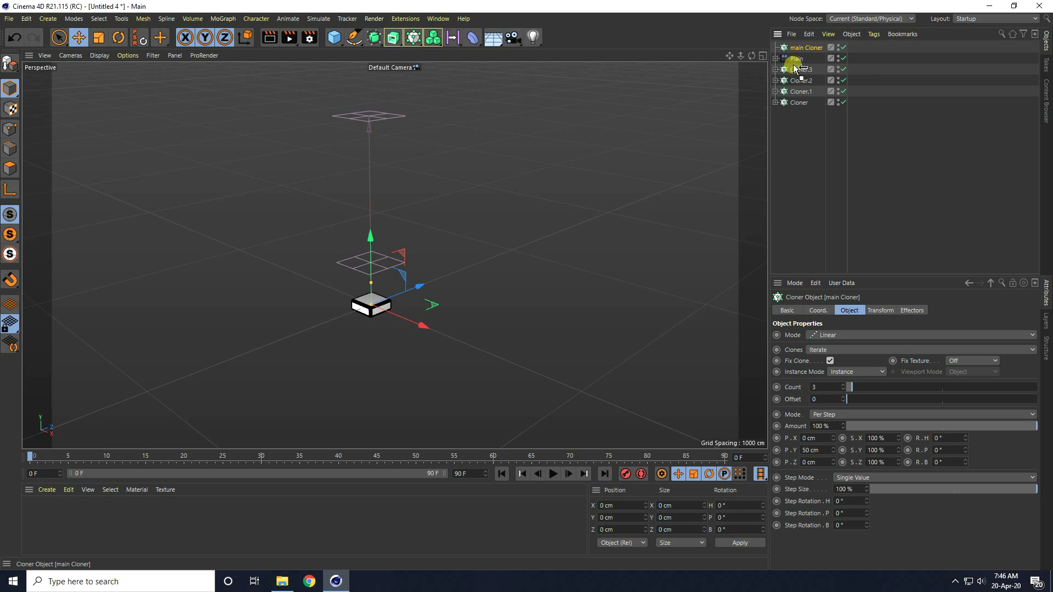
# - Place main Cloner below the Plain effector and nest Cloner.3, Cloner.2, Cloner.1 and Cloner inside it
pyautogui.moveTo(794, 68); pyautogui.dragTo(794, 69)
pyautogui.moveTo(791, 134); pyautogui.dragTo(796, 58)
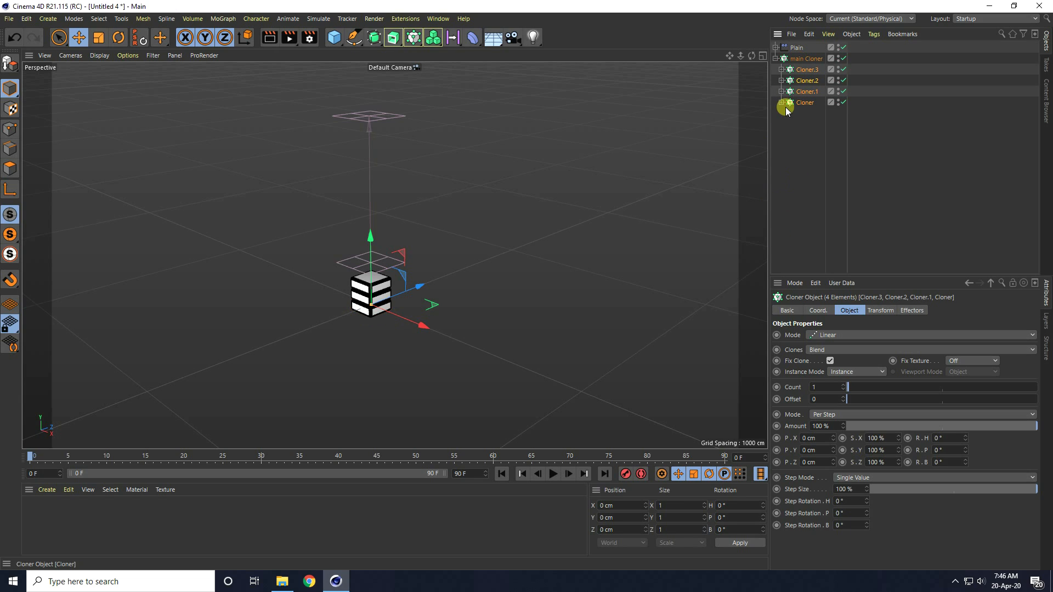
# - Switch the main Cloner's mode to Grid Array
pyautogui.click(804, 61)
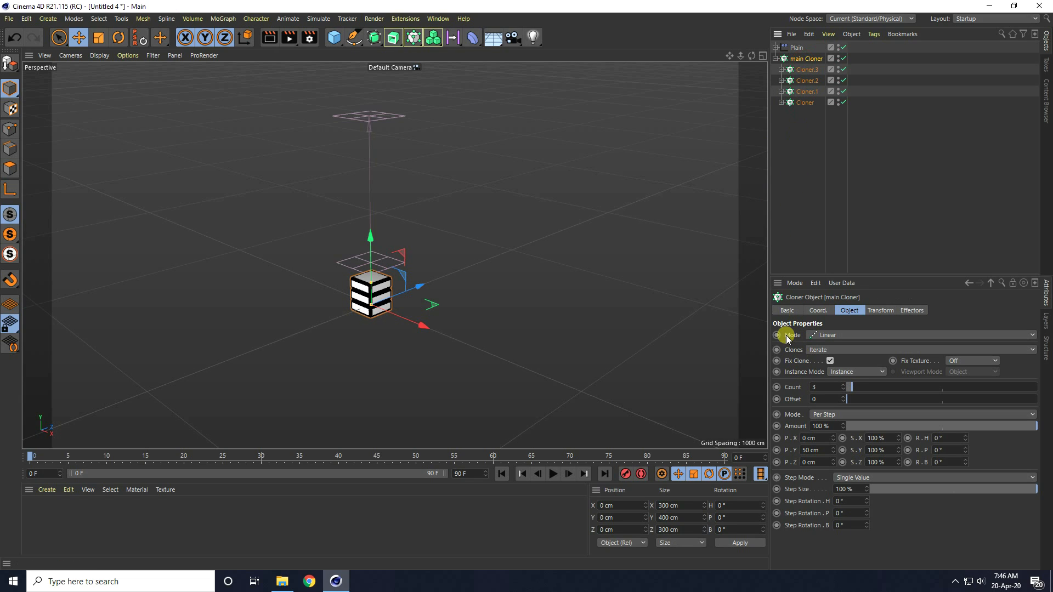
pyautogui.click(815, 334)
pyautogui.click(814, 382)
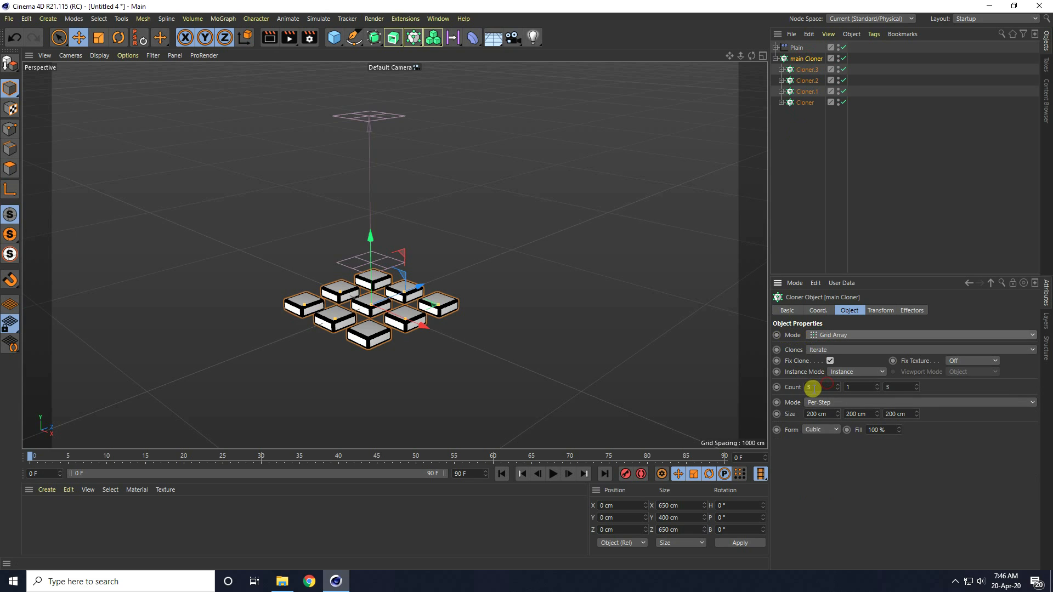
# - Set the main Cloner's grid count to 2 x 13 x 2
pyautogui.scroll(3, 364, 282)
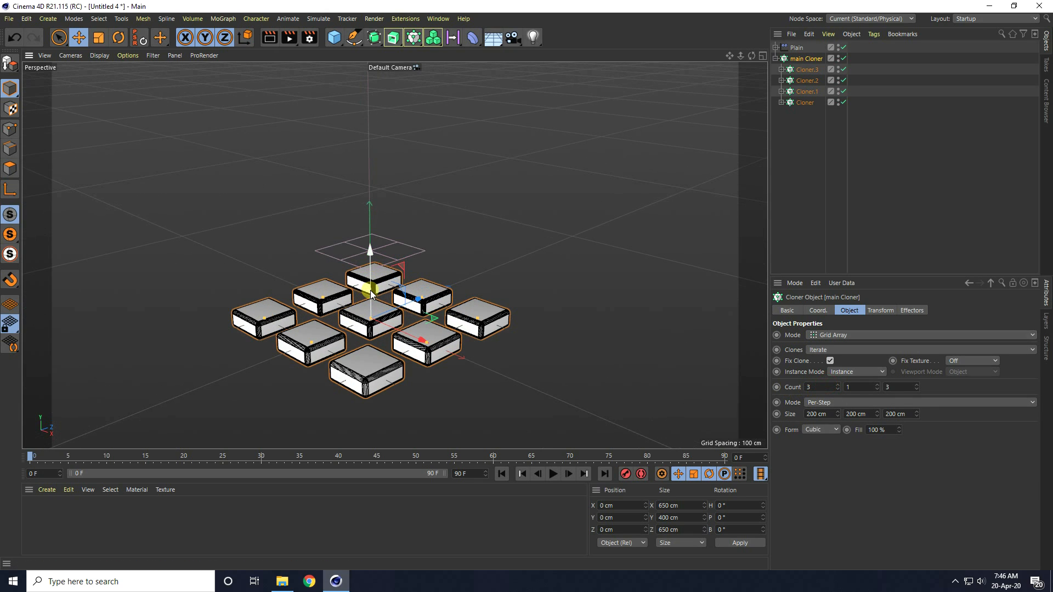
pyautogui.click(837, 389)
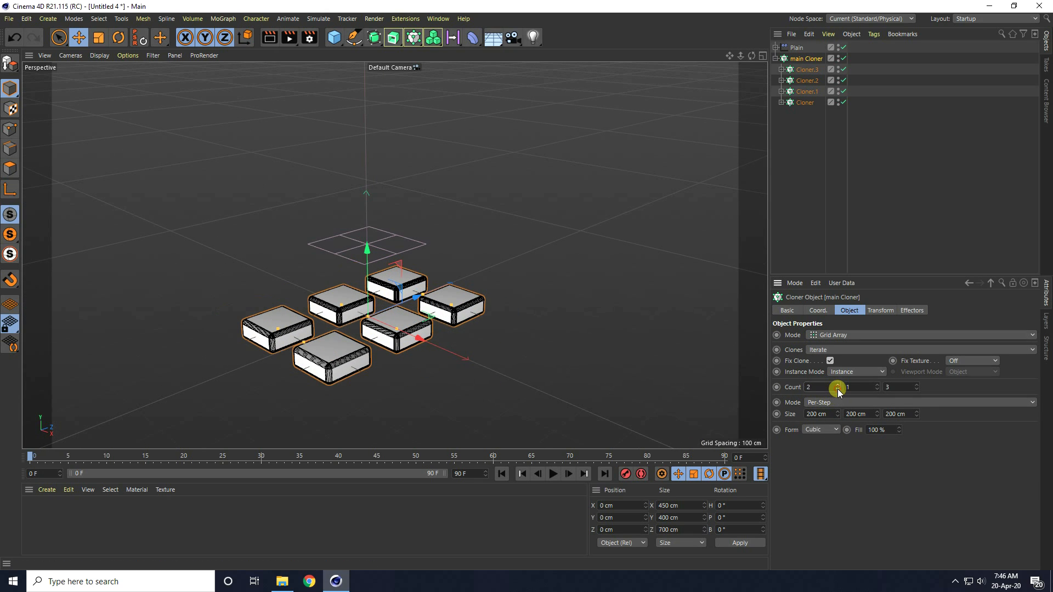
pyautogui.click(864, 388)
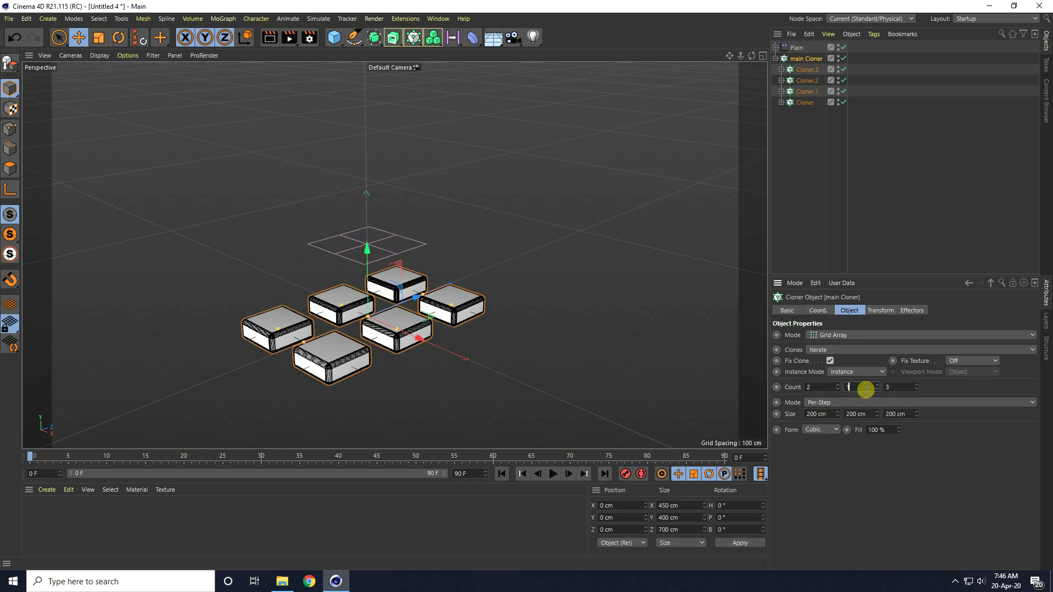
pyautogui.write('13')
pyautogui.press('Return')
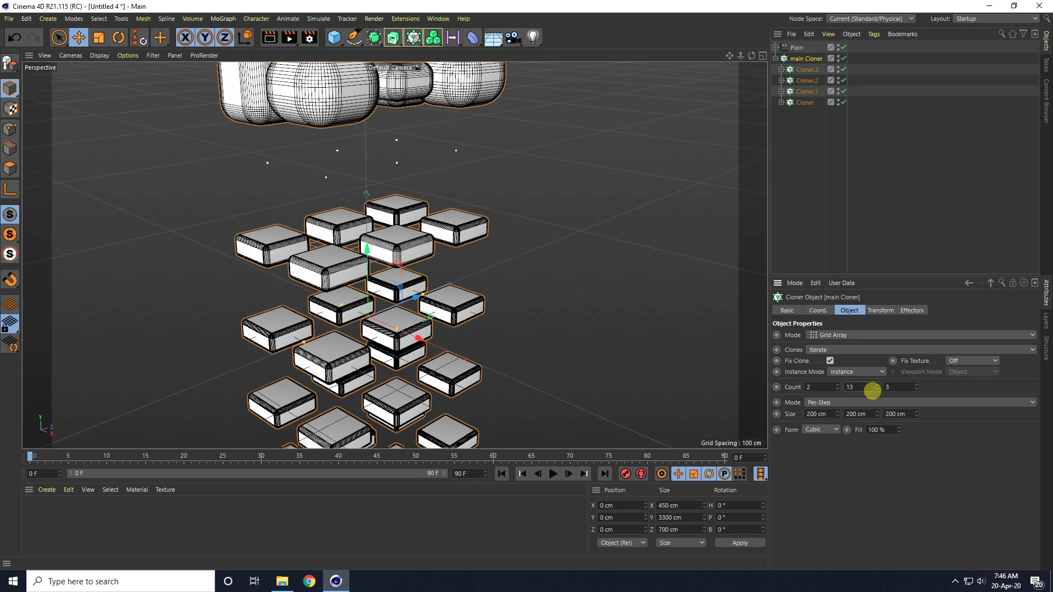
pyautogui.click(918, 390)
pyautogui.scroll(-3, 396, 350)
pyautogui.scroll(-4, 396, 348)
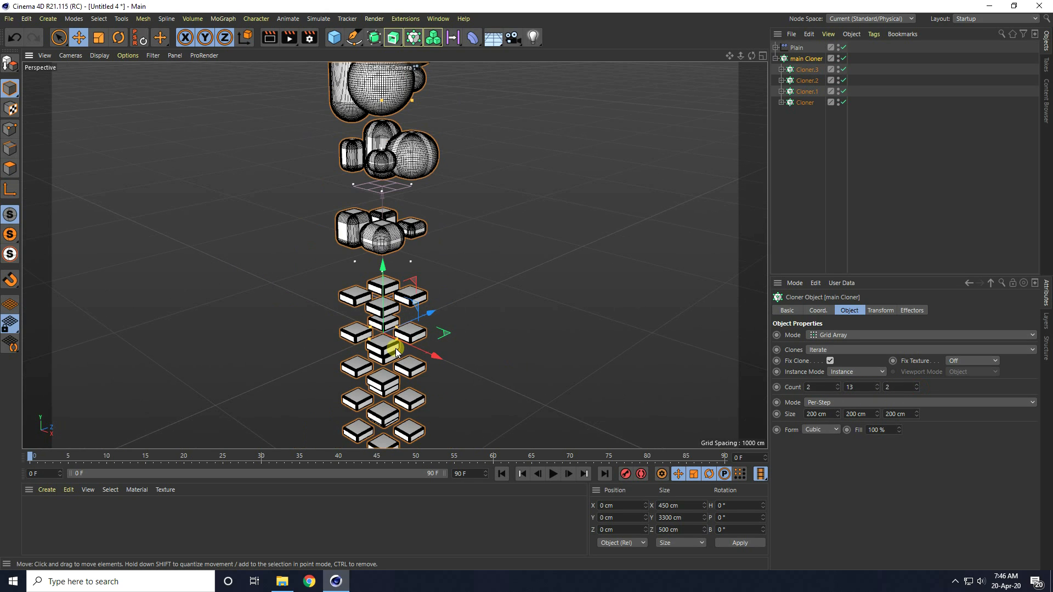
pyautogui.scroll(3, 373, 343)
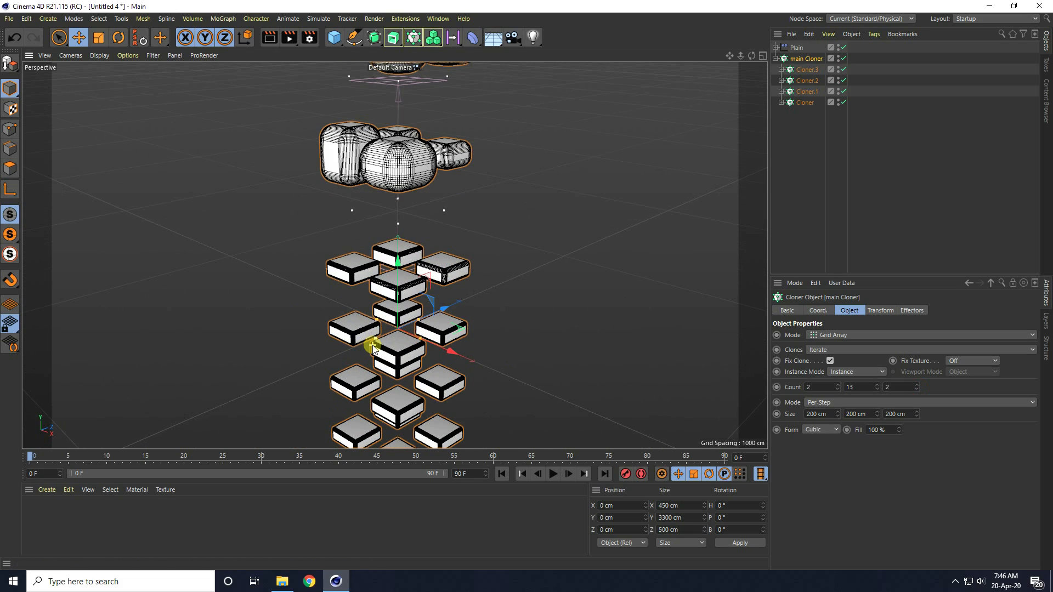
# - Set the main Cloner's Per-Step grid size to 125 x 50 x 125 cm
pyautogui.click(790, 404)
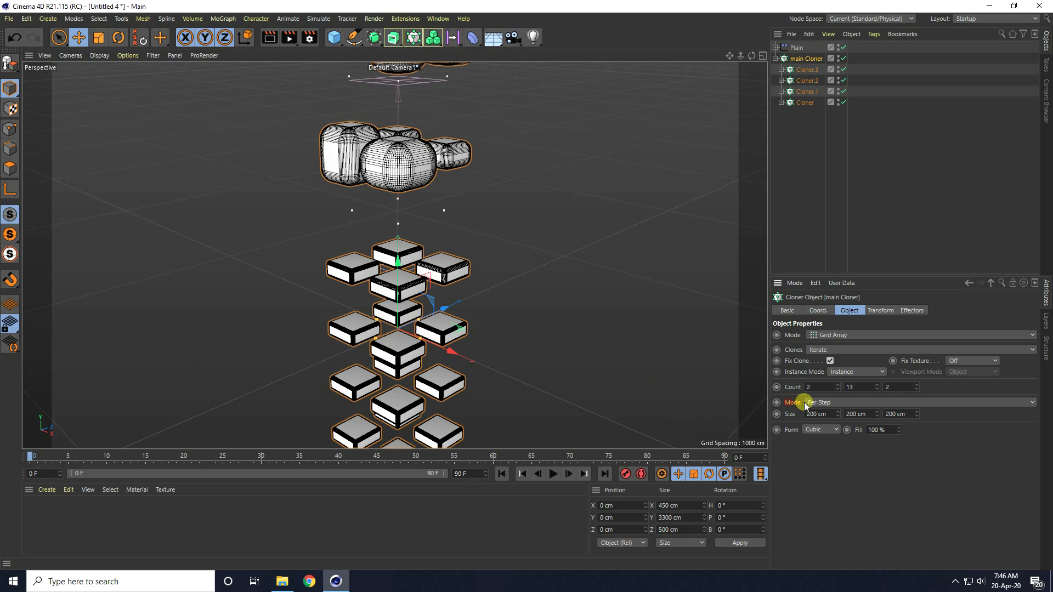
pyautogui.click(822, 404)
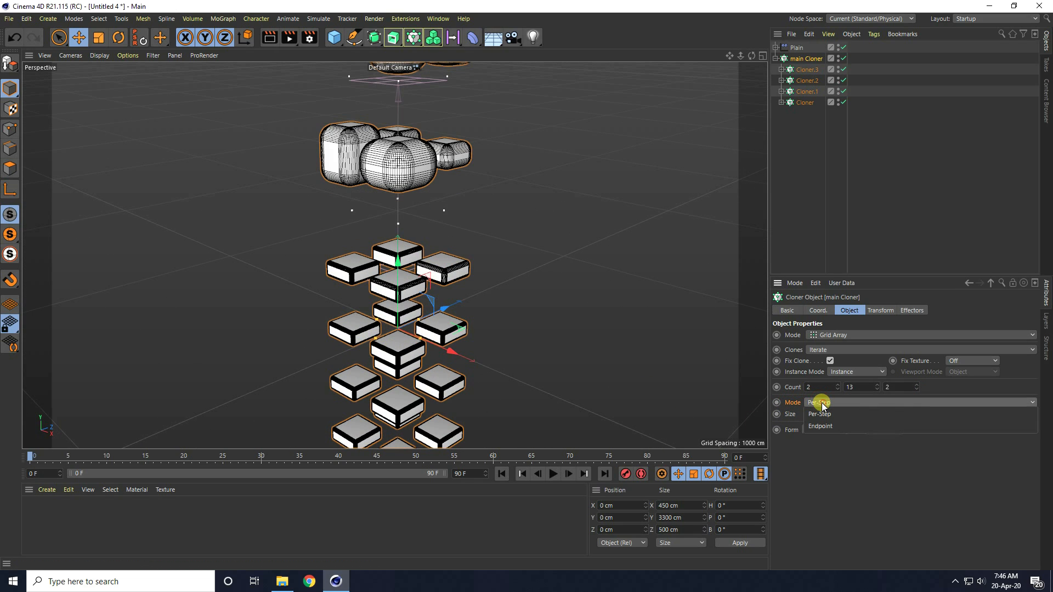
pyautogui.click(817, 415)
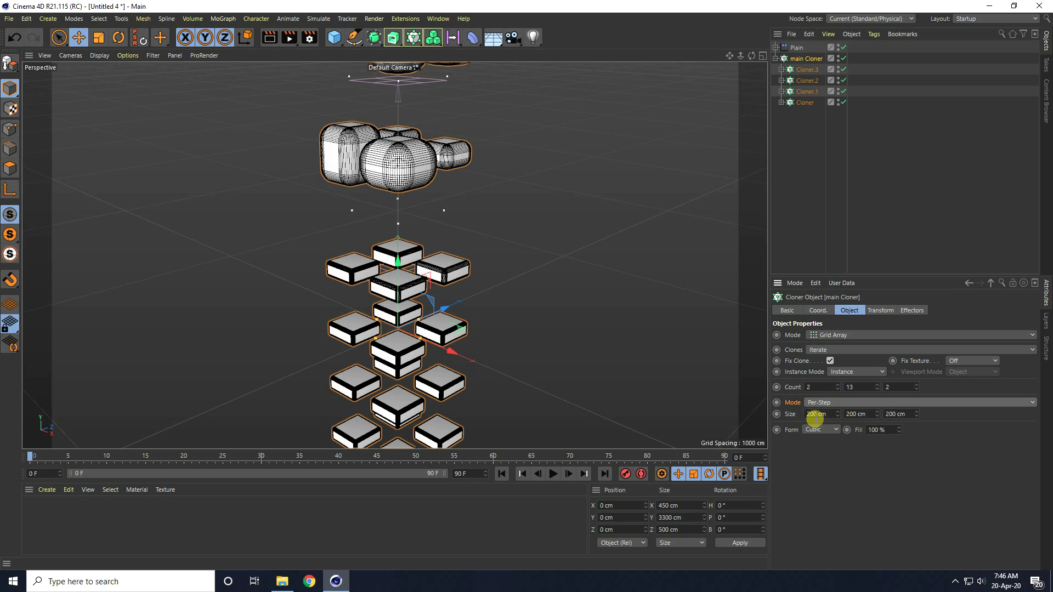
pyautogui.click(817, 414)
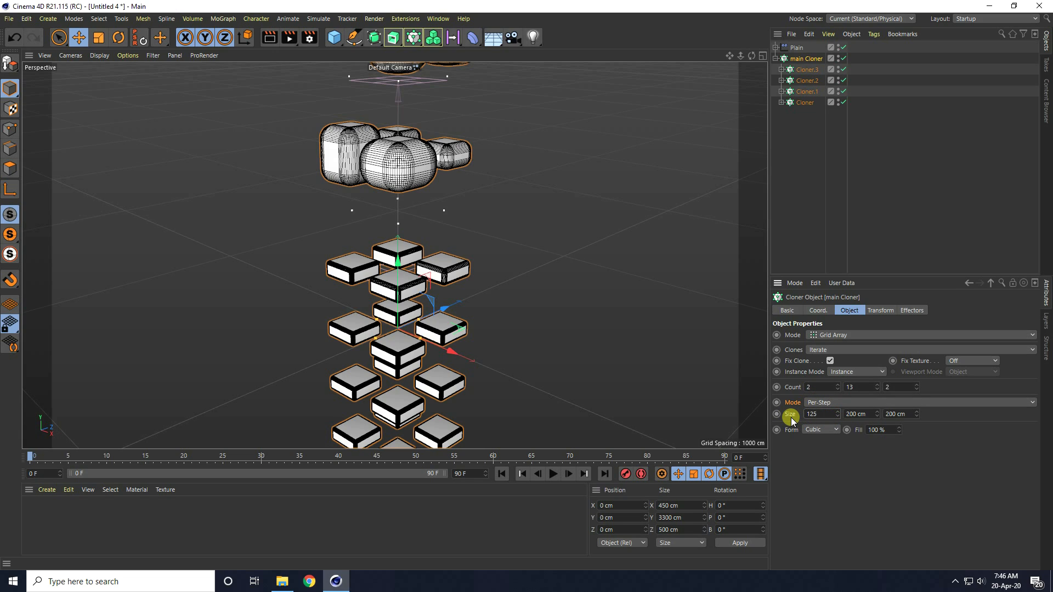
pyautogui.write('125')
pyautogui.press('Tab')
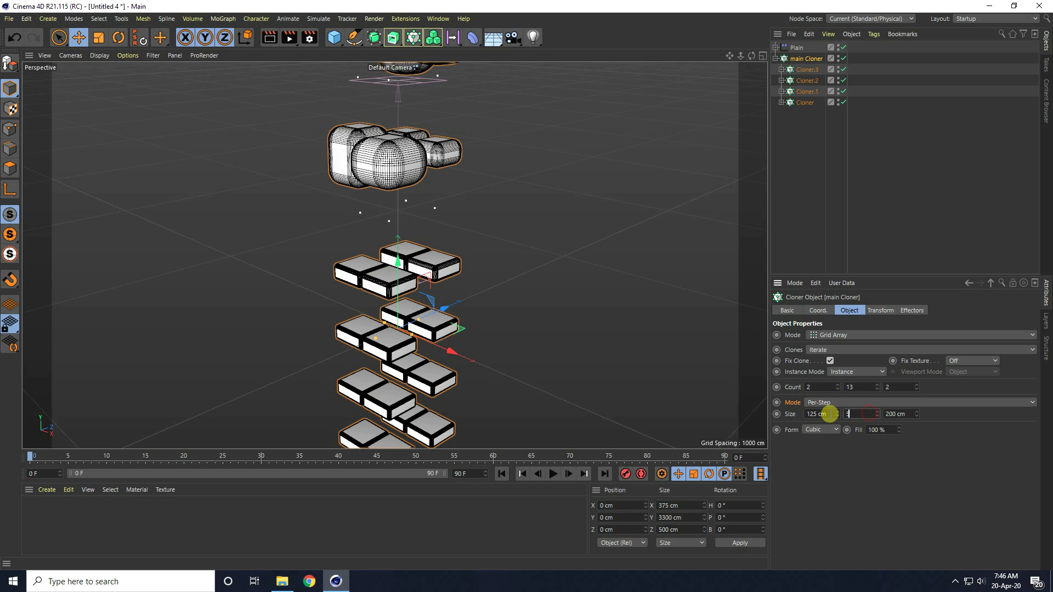
pyautogui.press('Tab')
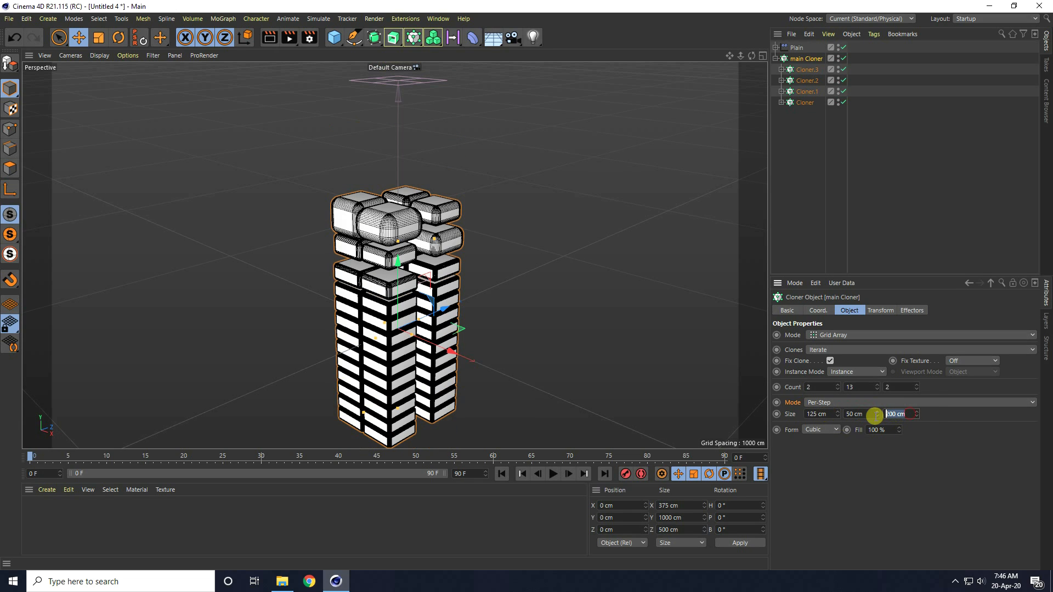
pyautogui.write('125')
pyautogui.press('Return')
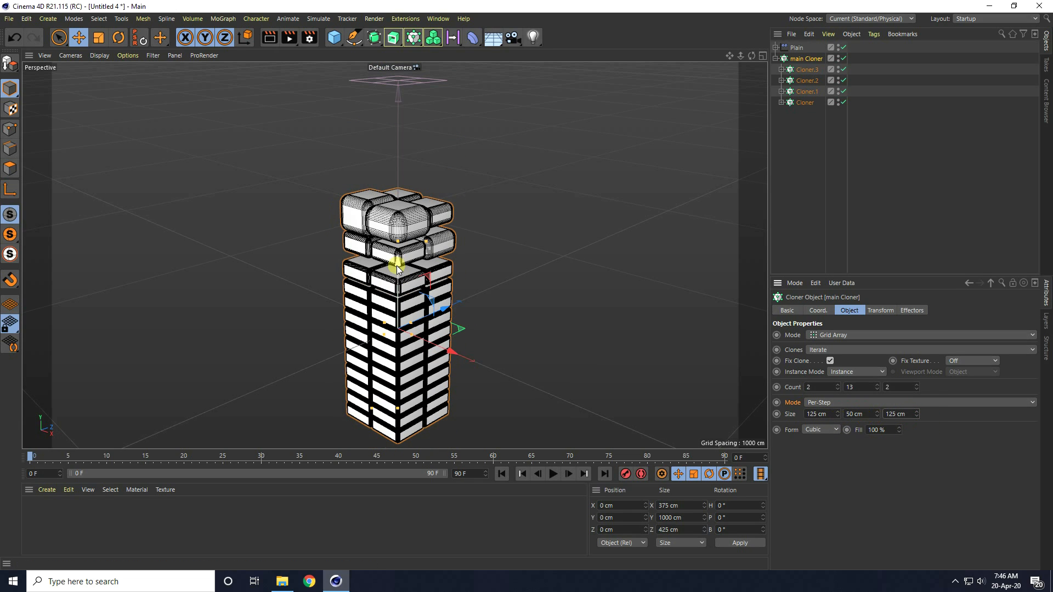
# - Raise the Plain effector's Linear Field above the cube tower, to a Y position of about 729 cm
pyautogui.scroll(-3, 396, 265)
pyautogui.click(775, 47)
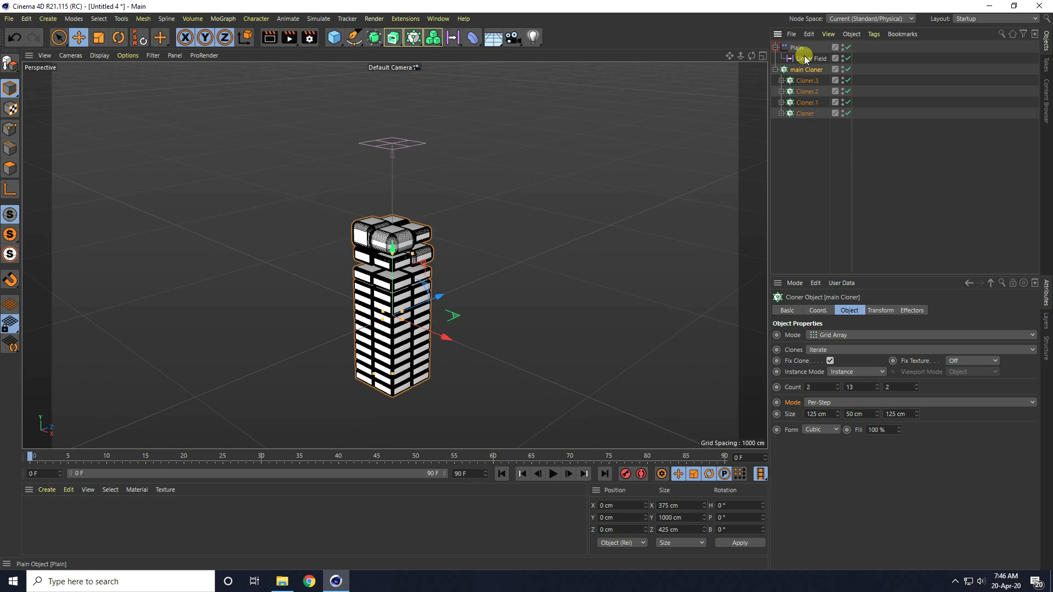
pyautogui.click(804, 58)
pyautogui.moveTo(391, 147); pyautogui.dragTo(410, 103)
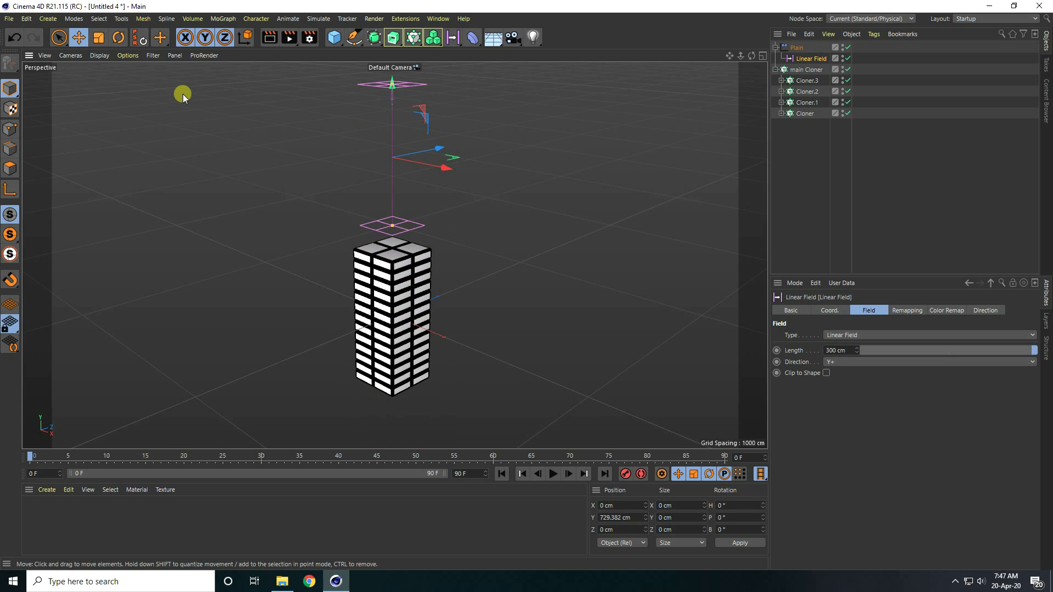
# - Display the perspective view shaded without wireframe lines and raise the Linear Field to about 783 cm in Y
pyautogui.click(95, 56)
pyautogui.click(112, 73)
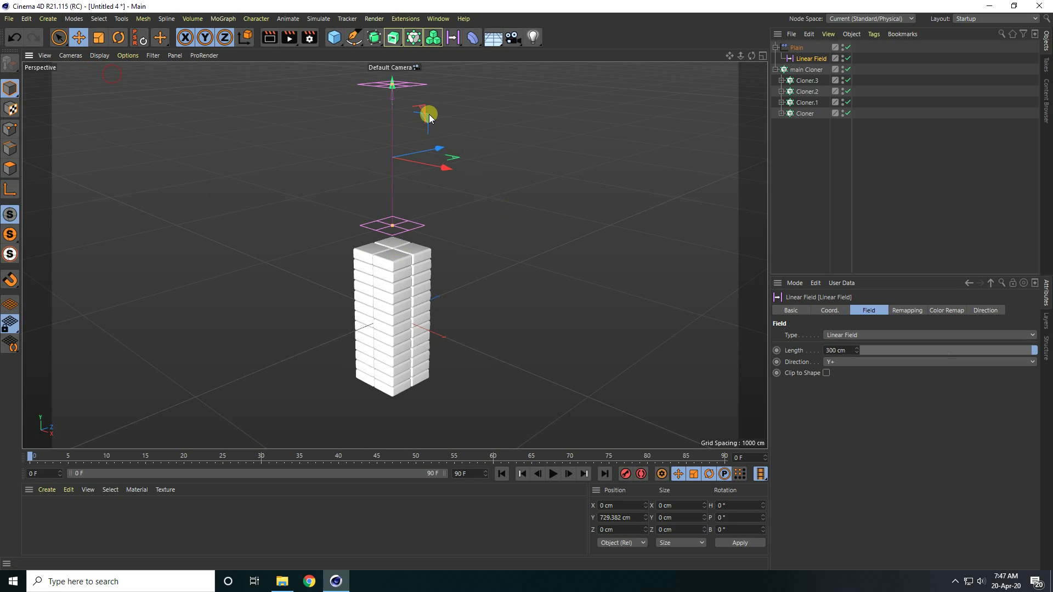
pyautogui.moveTo(393, 101); pyautogui.dragTo(416, 83)
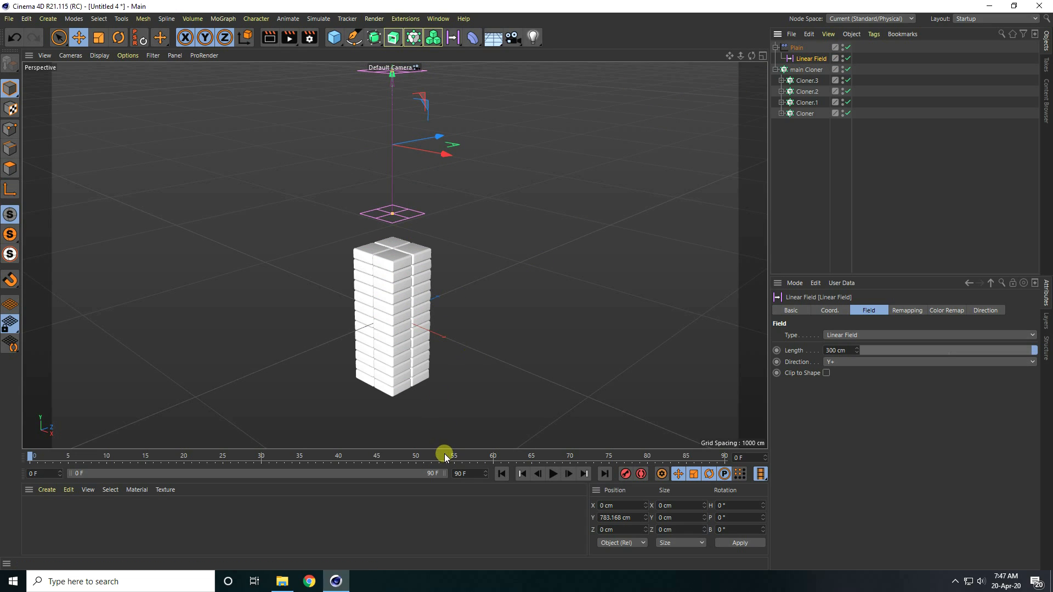
# - Set the project's end frame to 300 and extend the preview range to the full 300 frames
pyautogui.click(470, 475)
pyautogui.write('300')
pyautogui.press('Return')
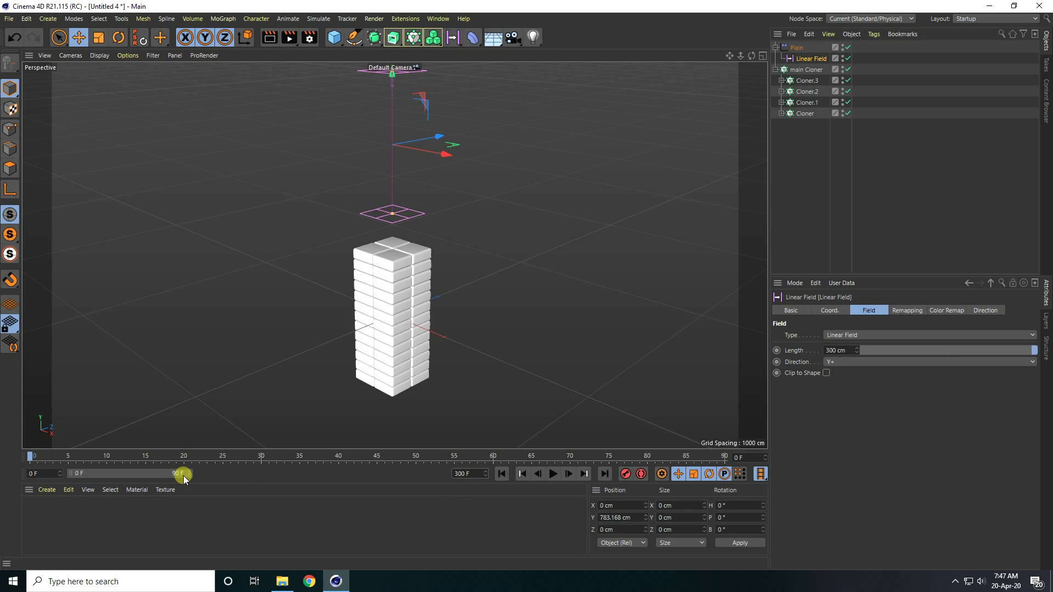
pyautogui.moveTo(184, 477); pyautogui.dragTo(225, 479)
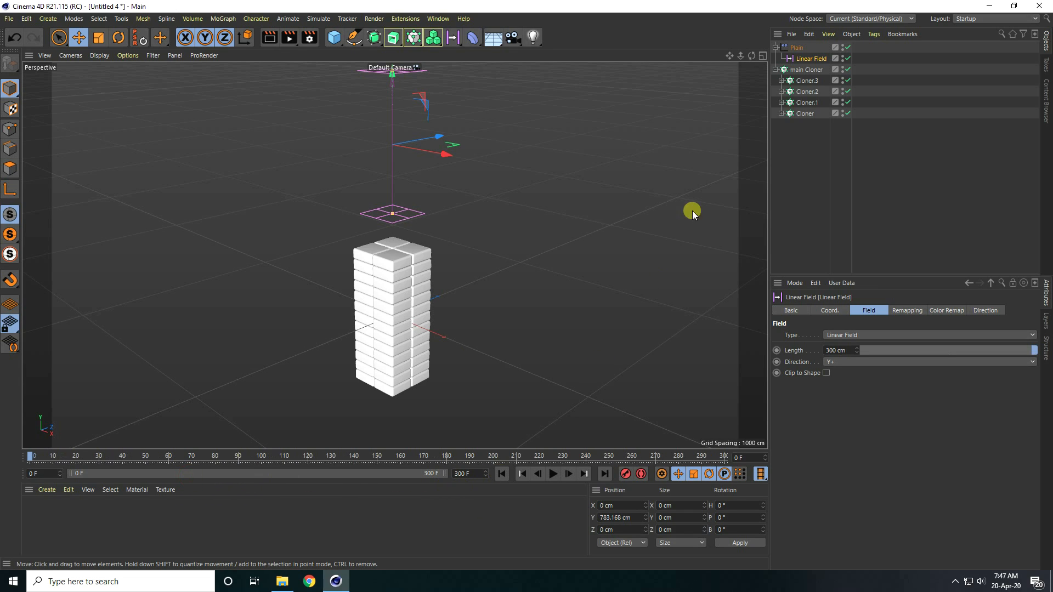
# - Using the front view, set the Linear Field's Y position to 800 cm and record a keyframe at frame 0
pyautogui.middleClick(518, 271)
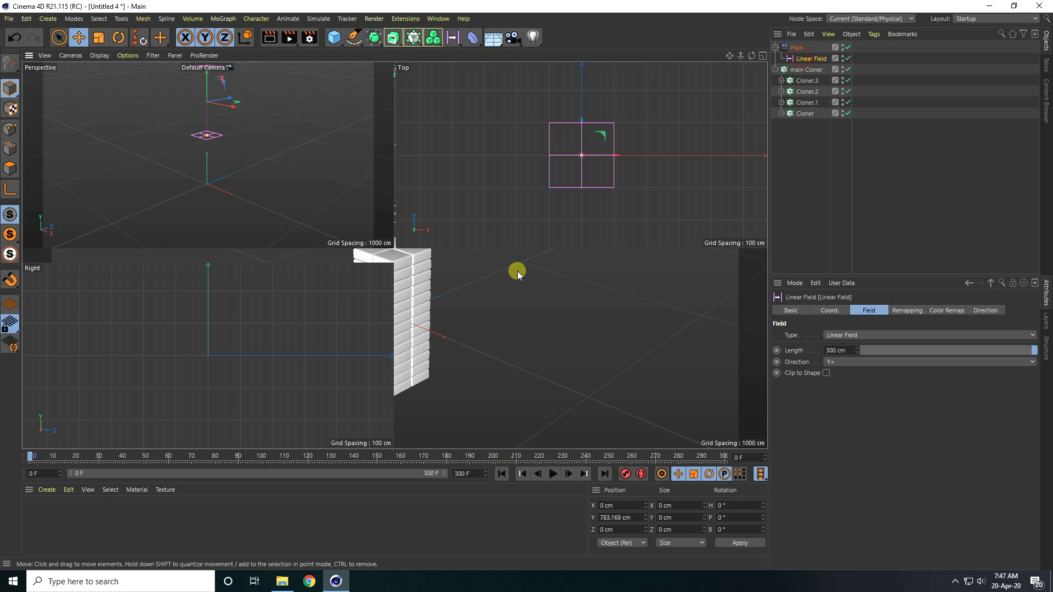
pyautogui.middleClick(449, 334)
pyautogui.scroll(-5, 393, 289)
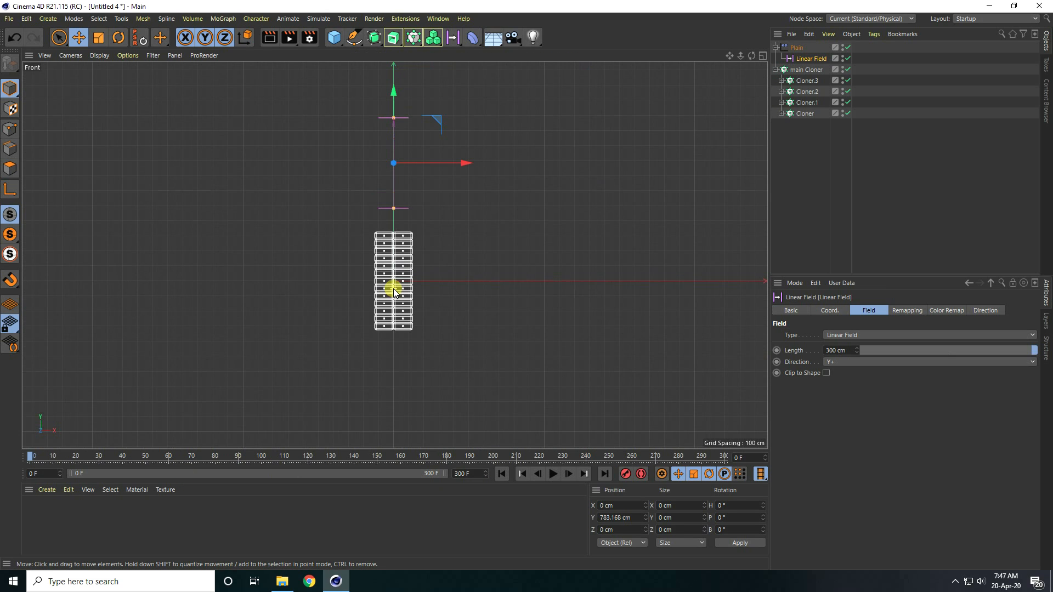
pyautogui.moveTo(394, 94); pyautogui.dragTo(396, 89)
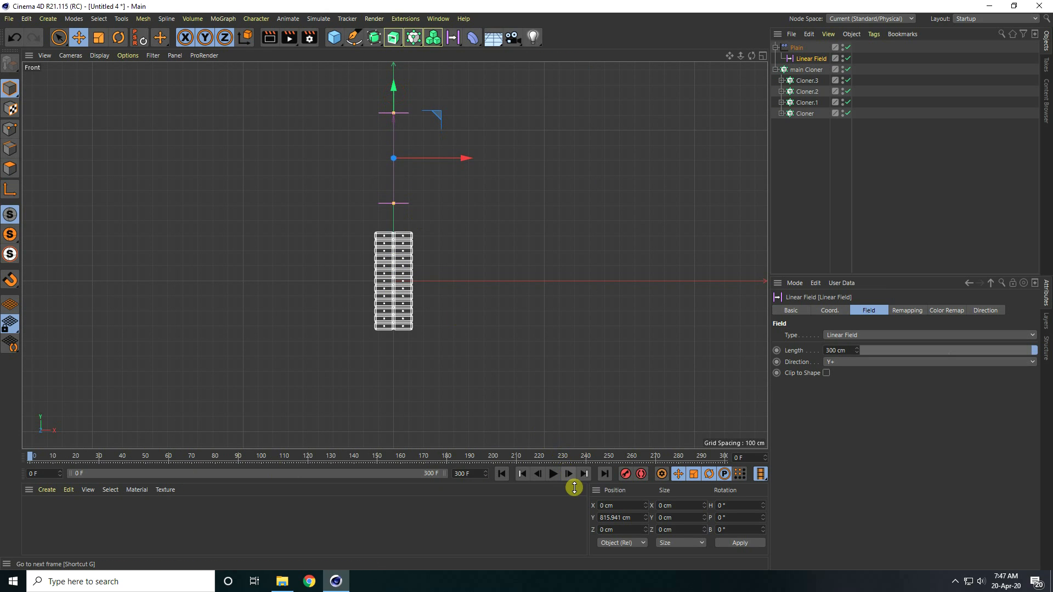
pyautogui.click(624, 518)
pyautogui.write('800')
pyautogui.press('Return')
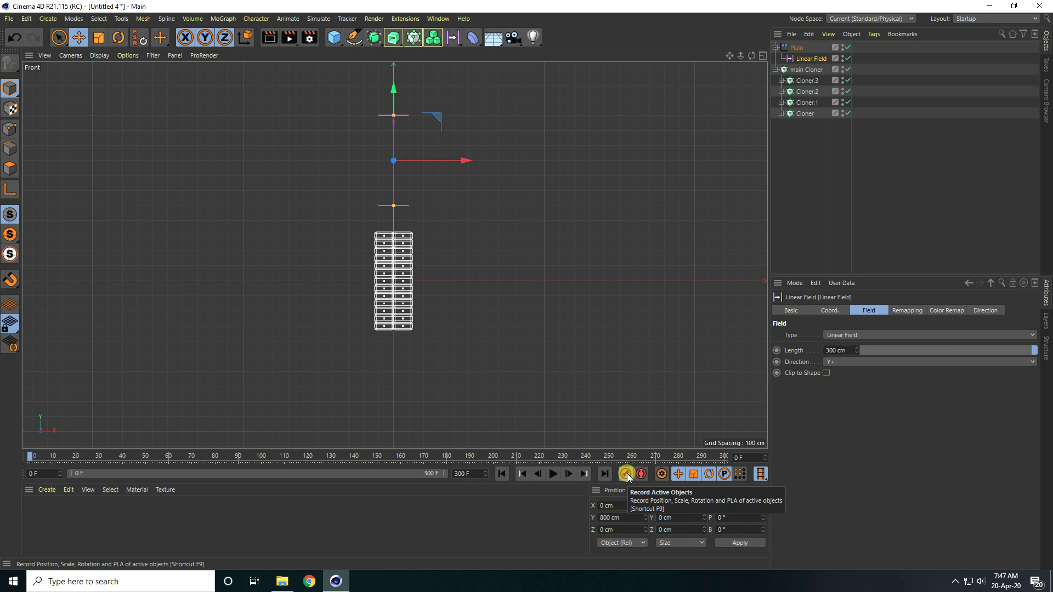
pyautogui.click(625, 475)
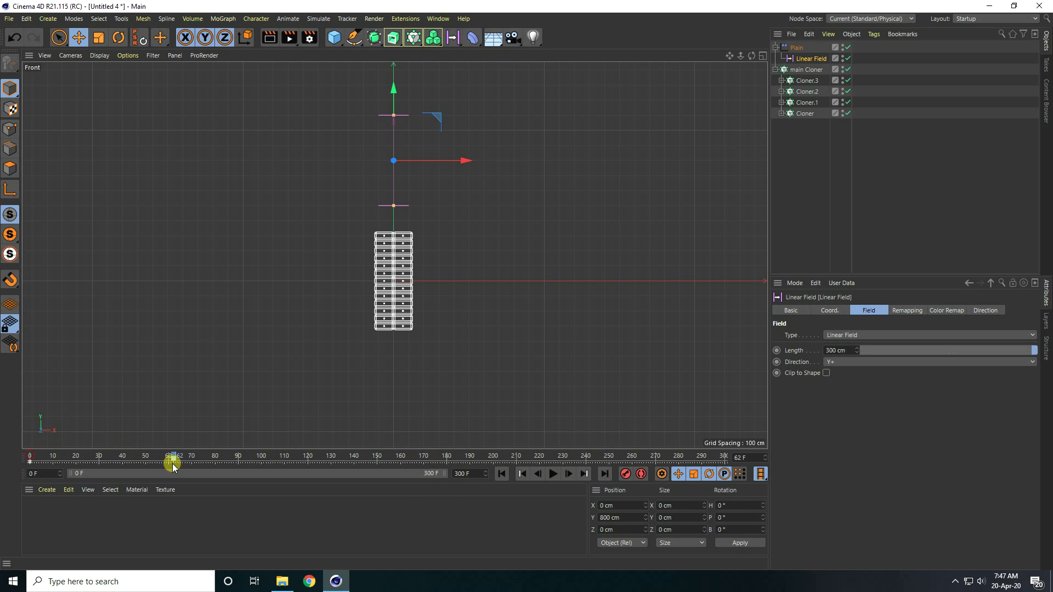
# - At frame 200, lower the Linear Field to a Y position of -700 cm and record a keyframe
pyautogui.moveTo(172, 465); pyautogui.dragTo(498, 470)
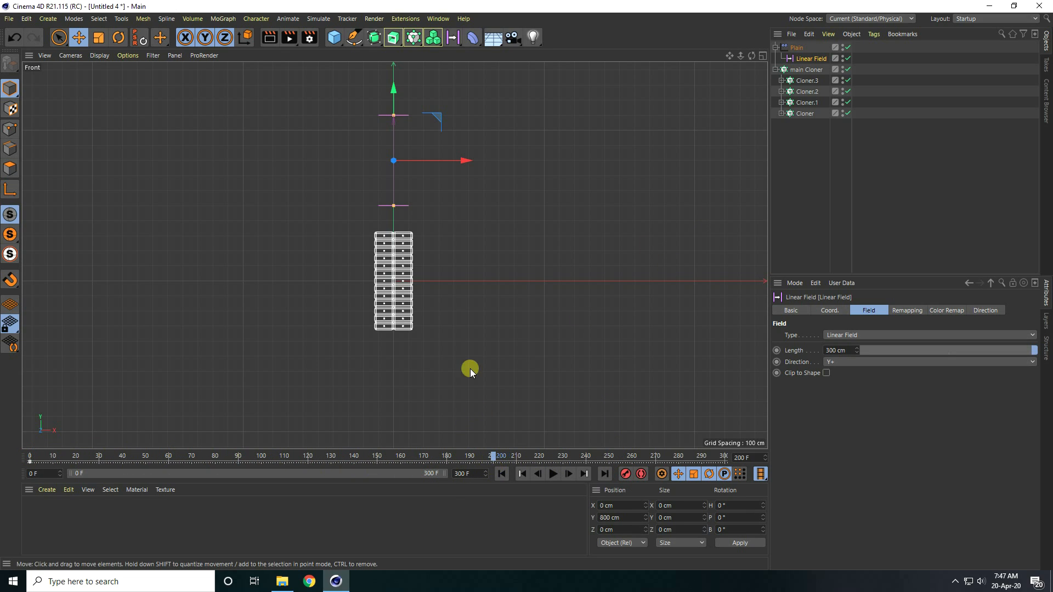
pyautogui.moveTo(398, 90); pyautogui.dragTo(407, 314)
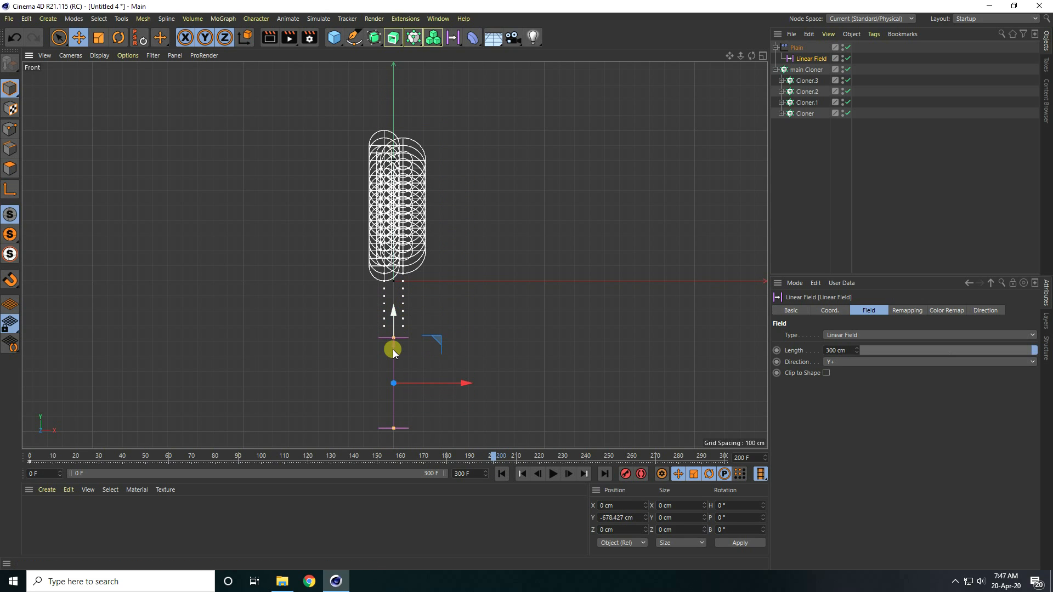
pyautogui.click(611, 519)
pyautogui.press('Return')
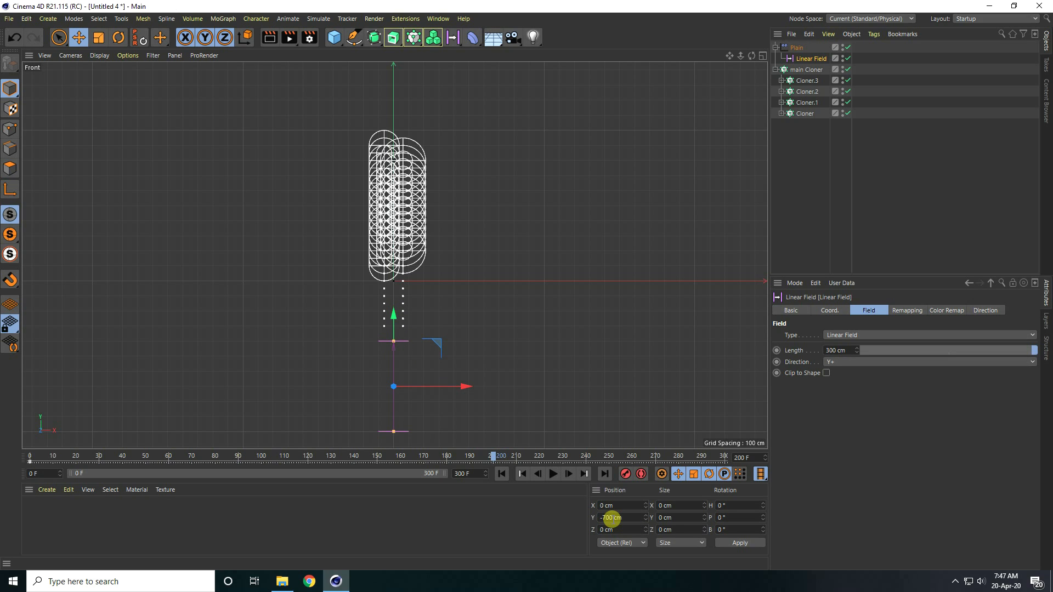
pyautogui.click(626, 476)
# - Preview the morph animation from the start in the perspective view, then return to frame 0
pyautogui.middleClick(388, 271)
pyautogui.middleClick(382, 236)
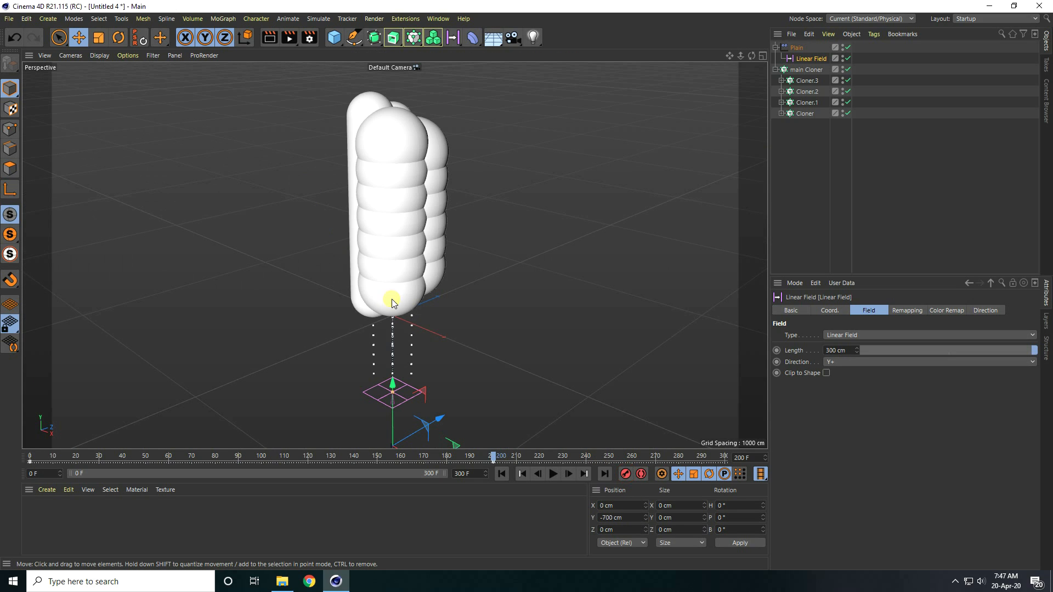
pyautogui.click(504, 474)
pyautogui.click(554, 475)
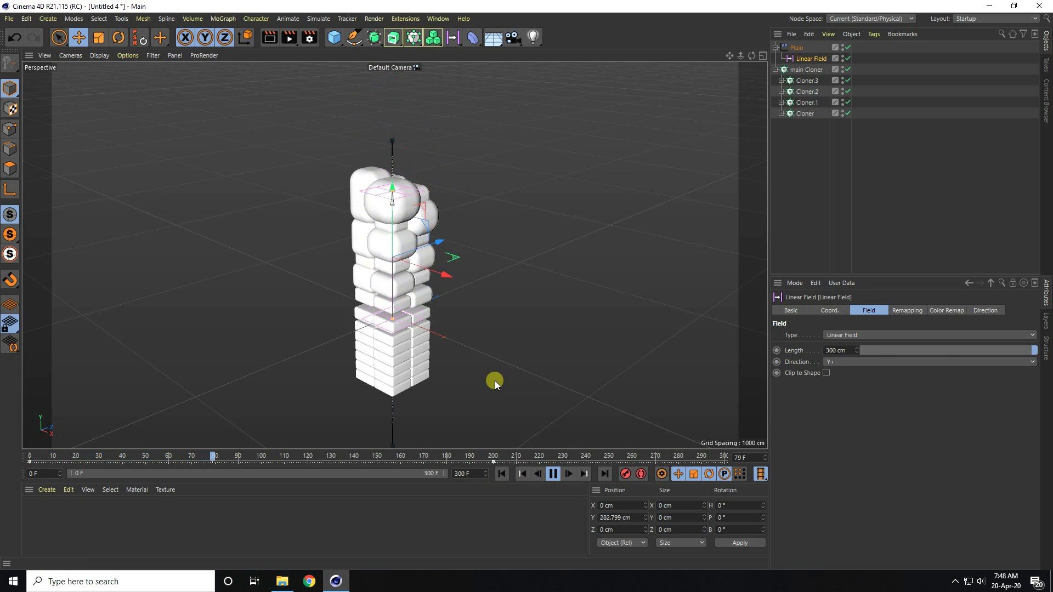
pyautogui.click(552, 475)
pyautogui.click(502, 474)
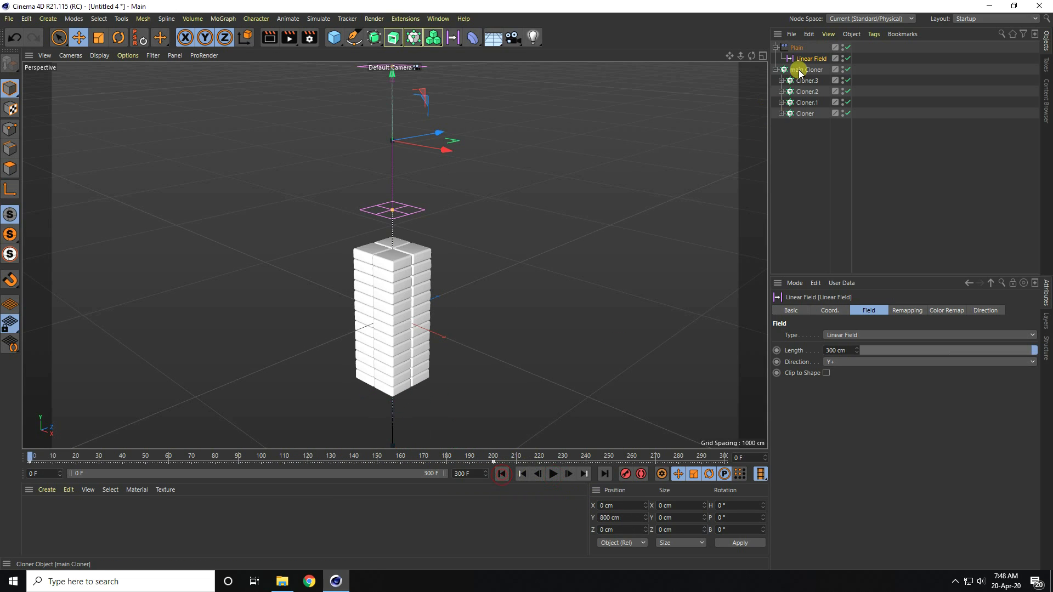
# - Change all of the Linear Field's keyframes to linear interpolation in the F-Curve timeline and close it
pyautogui.click(438, 20)
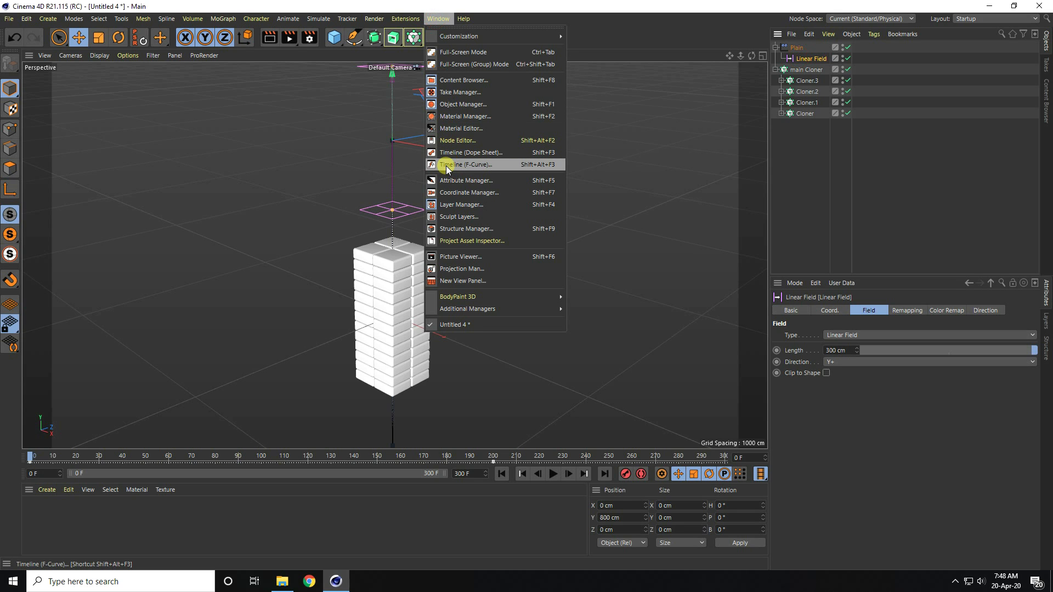
pyautogui.click(476, 164)
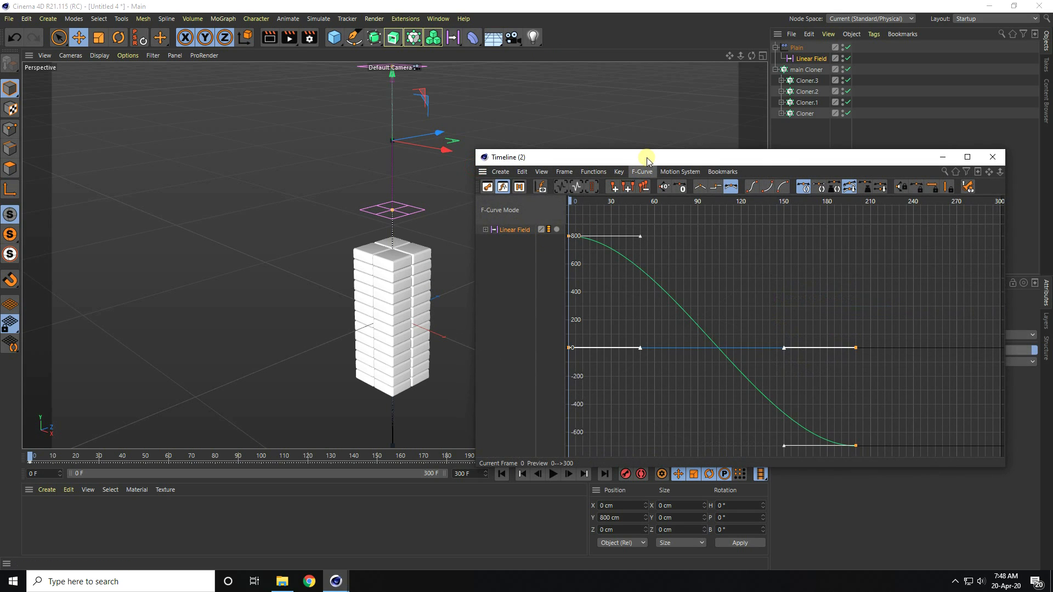
pyautogui.moveTo(645, 156); pyautogui.dragTo(479, 97)
pyautogui.scroll(-5, 524, 285)
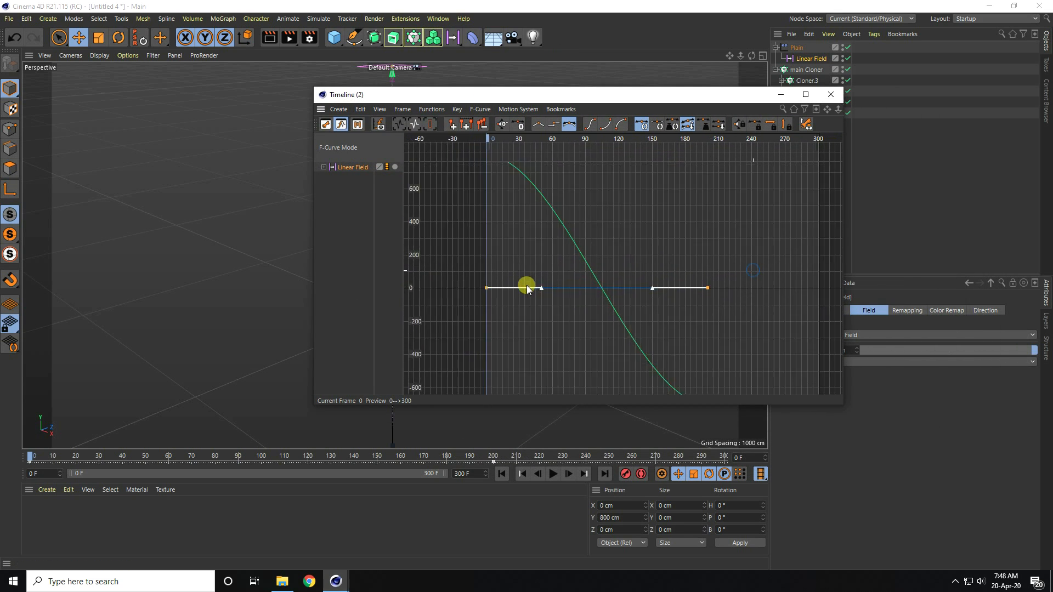
pyautogui.scroll(-2, 527, 286)
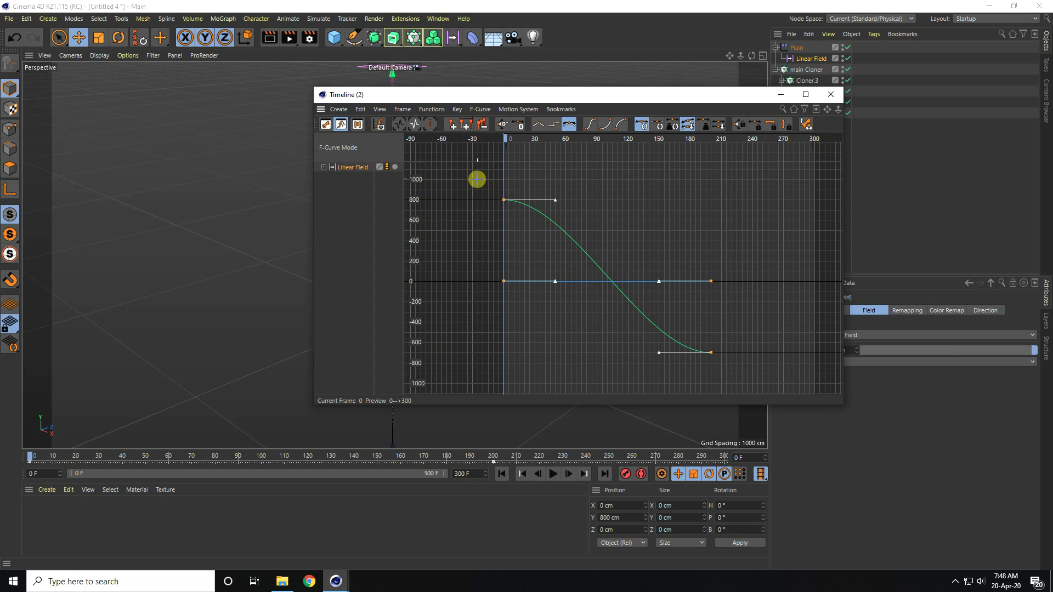
pyautogui.moveTo(477, 179); pyautogui.dragTo(793, 393)
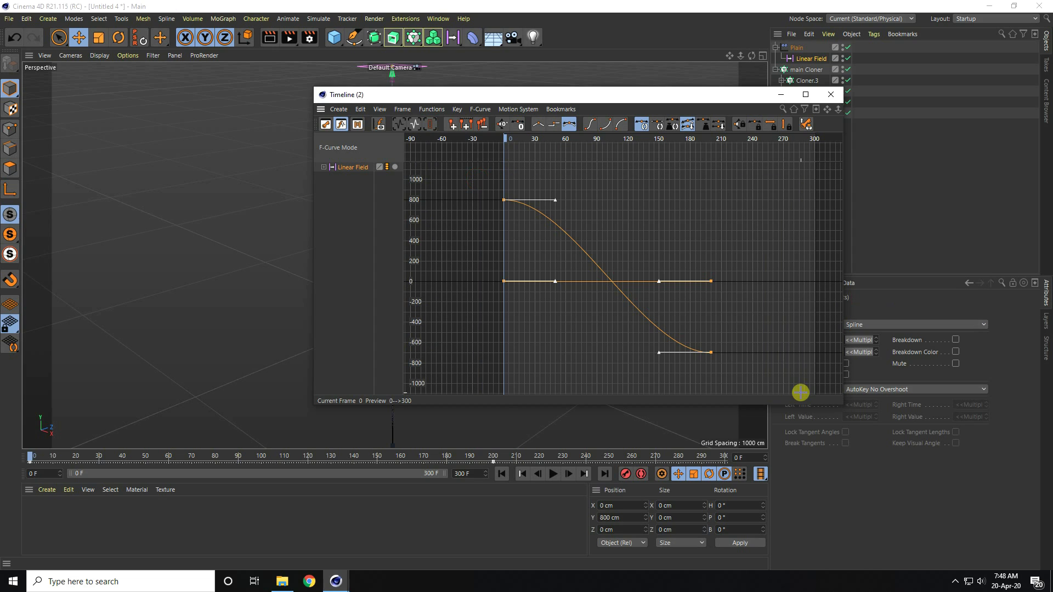
pyautogui.click(536, 125)
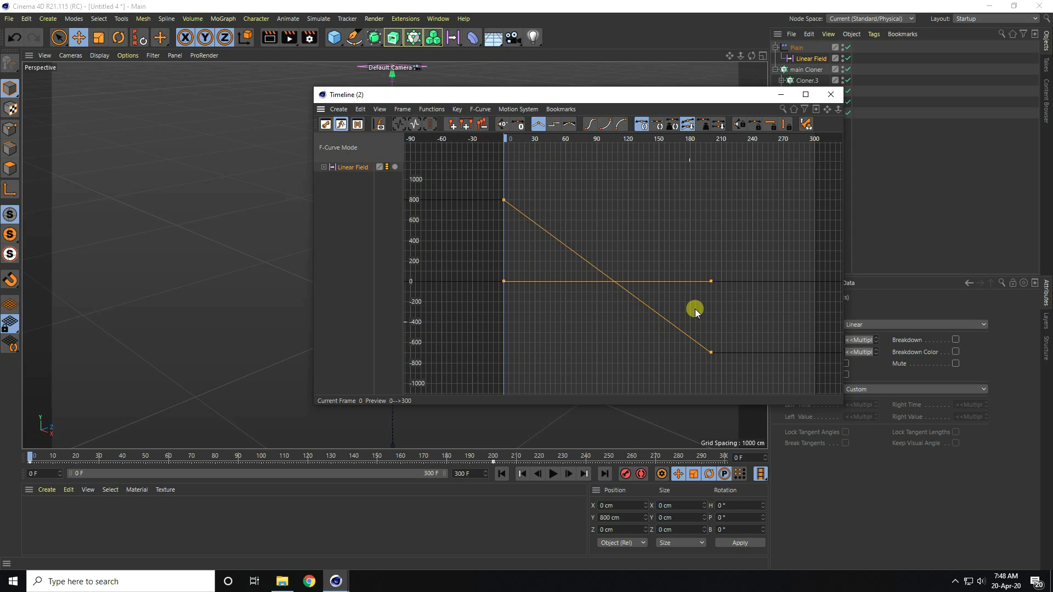
pyautogui.click(830, 94)
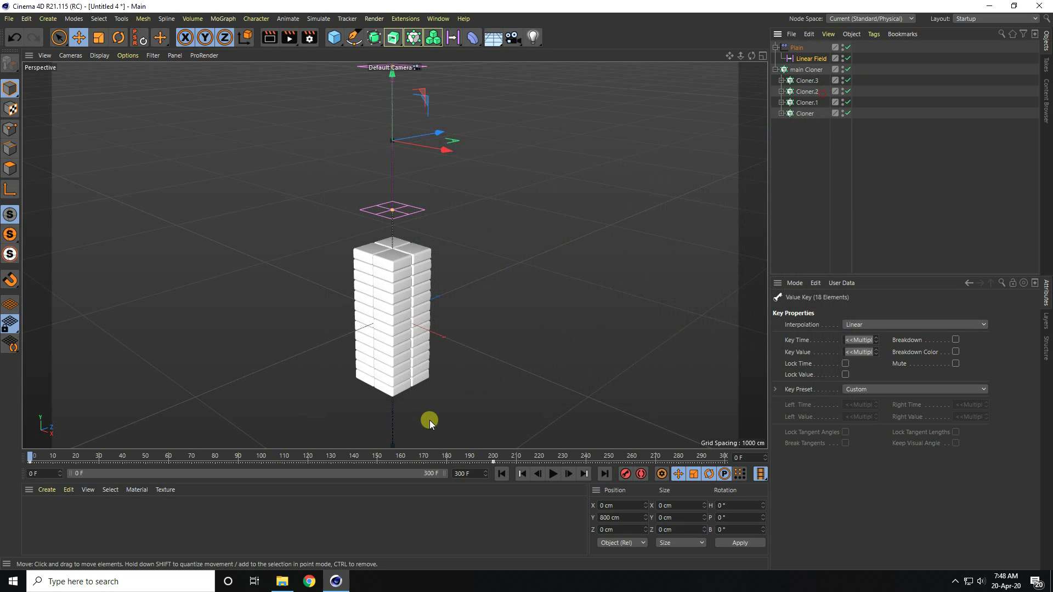
# - Play the linear-timed animation through twice and rewind it to frame 0
pyautogui.click(553, 474)
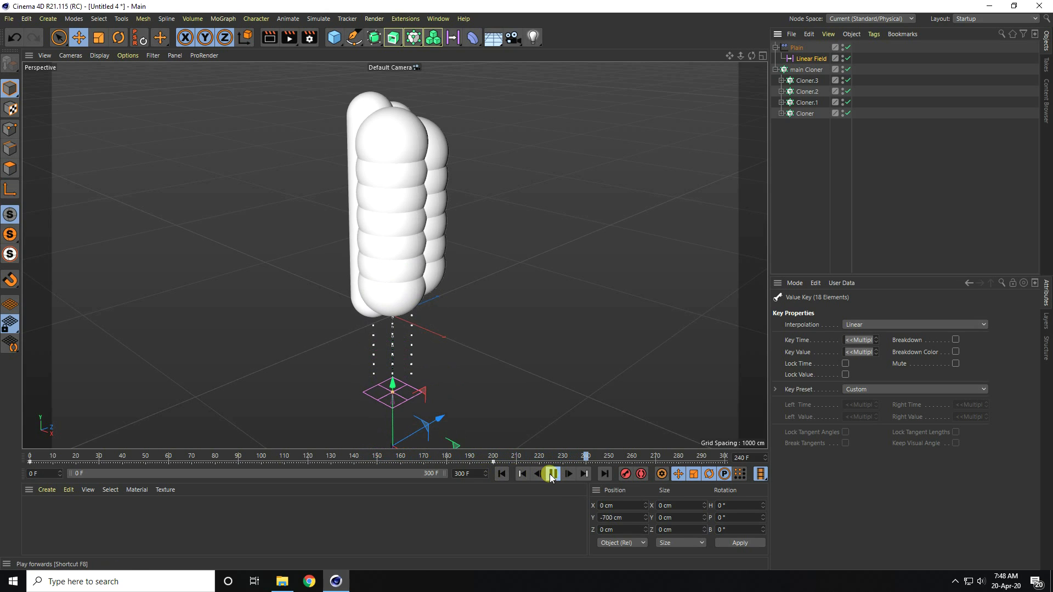
pyautogui.click(552, 474)
pyautogui.click(500, 474)
pyautogui.click(553, 473)
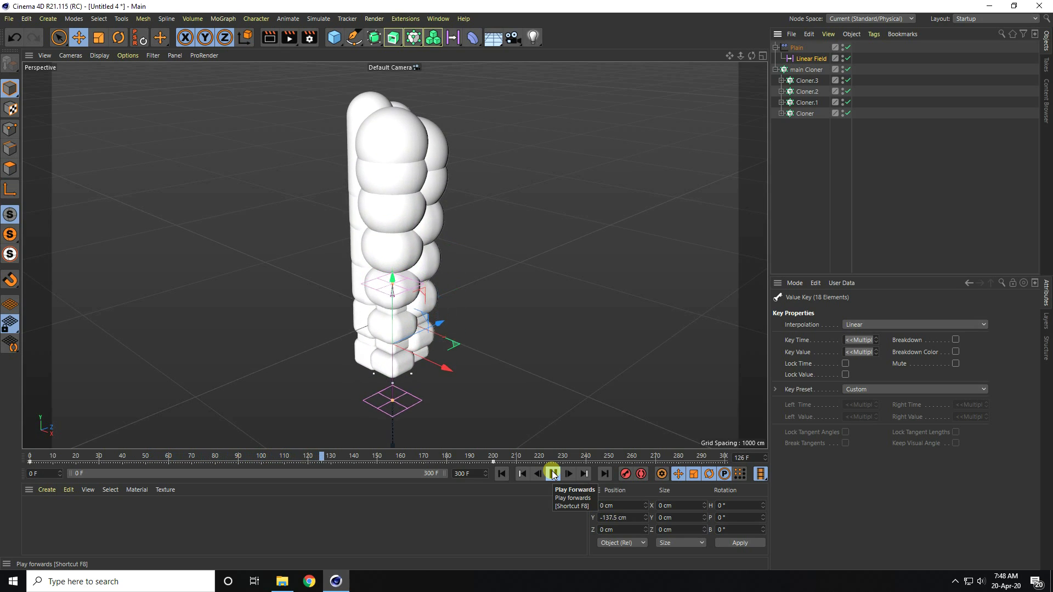
pyautogui.click(552, 473)
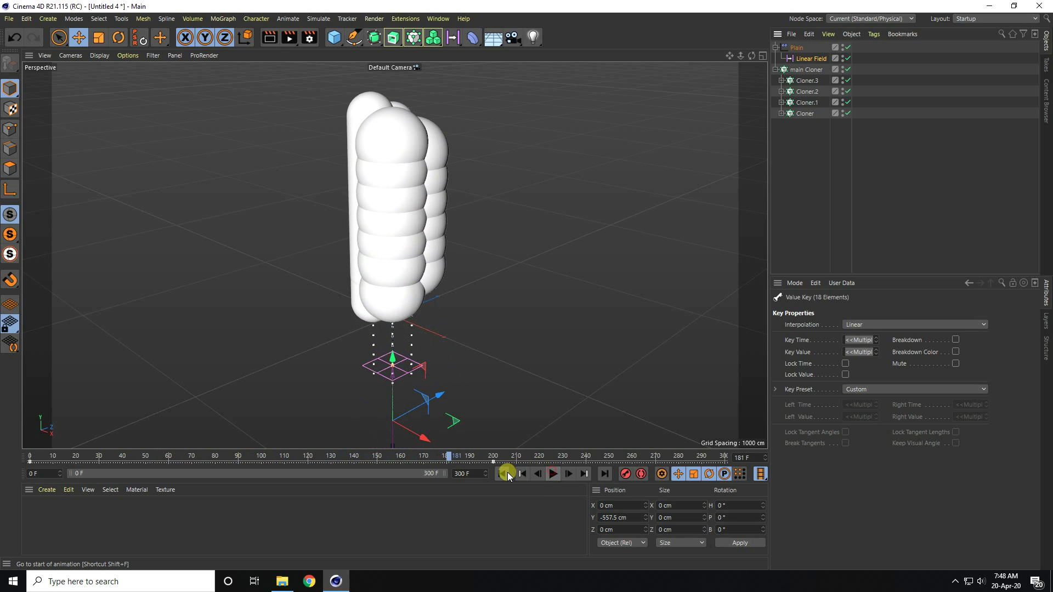
pyautogui.click(501, 473)
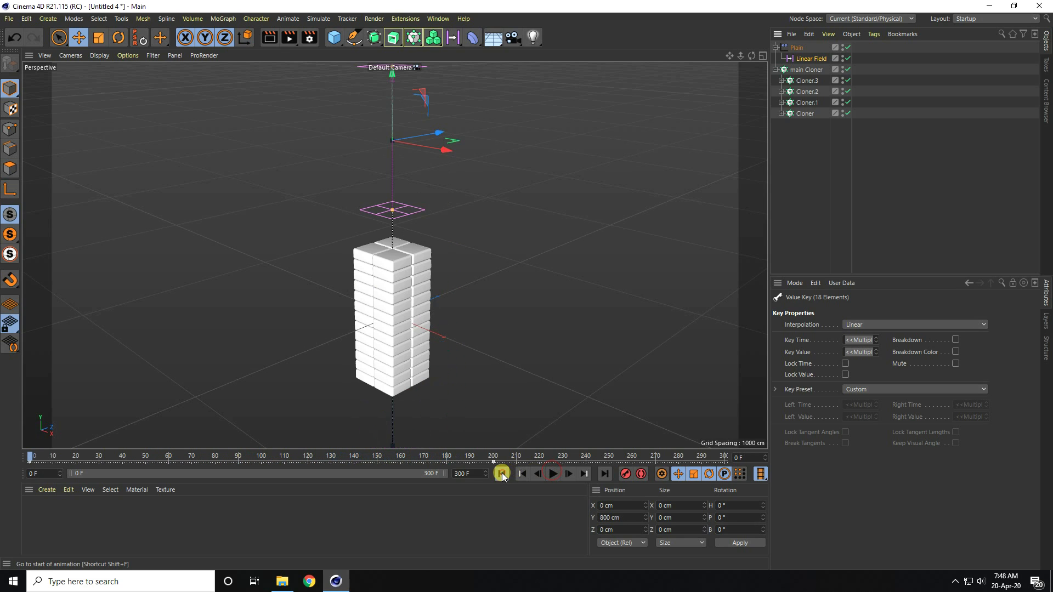
# - Enable Rotation on the Plain effector and set R.H to 40°, R.P to 50° and R.B to 20°
pyautogui.click(795, 49)
pyautogui.click(884, 308)
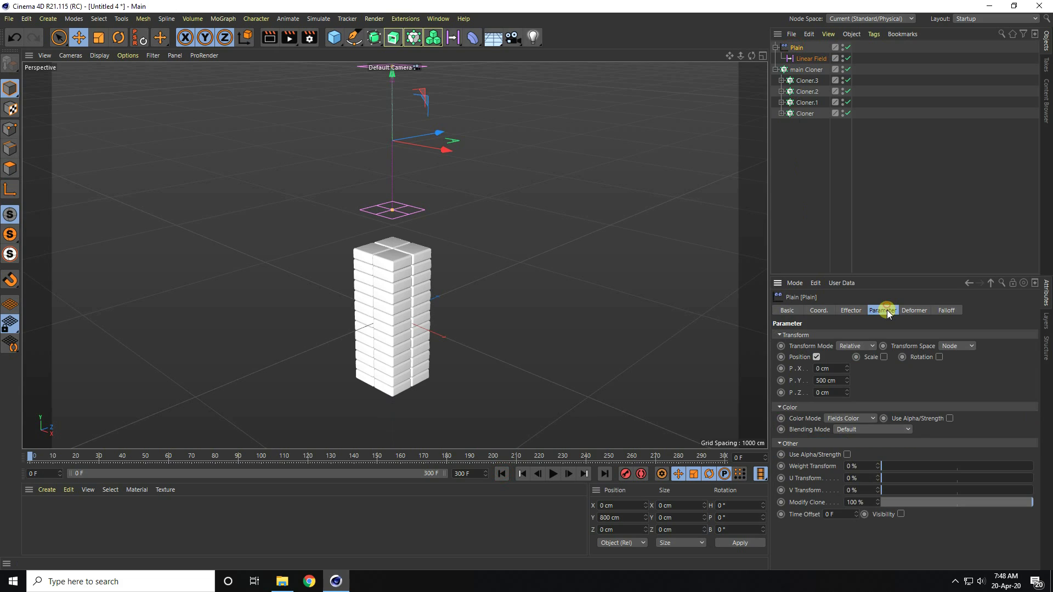
pyautogui.click(939, 357)
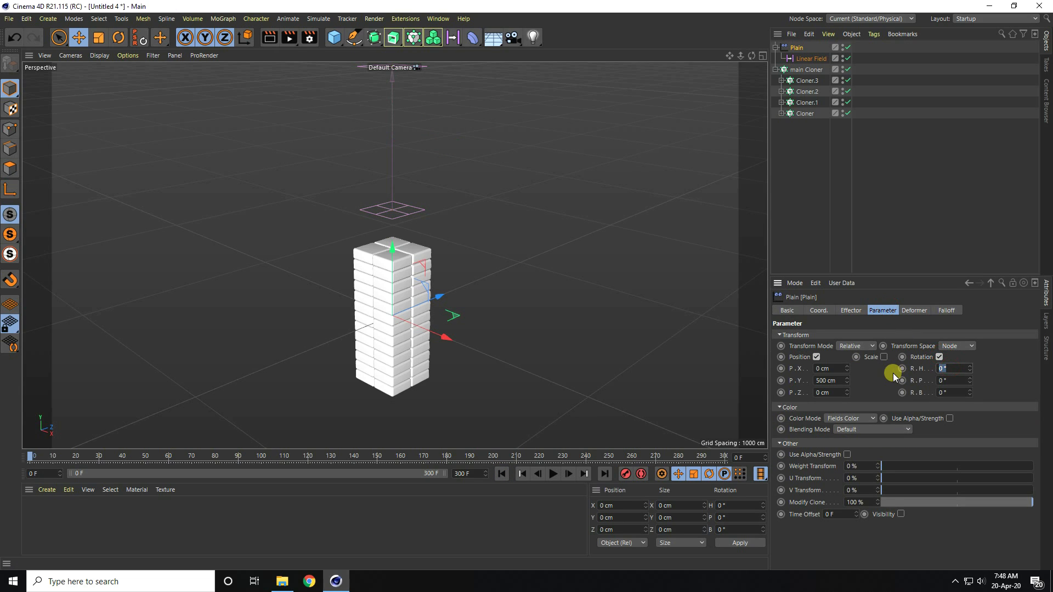
pyautogui.write('40')
pyautogui.press('Tab')
pyautogui.write('50')
pyautogui.press('Tab')
pyautogui.write('20')
pyautogui.press('Return')
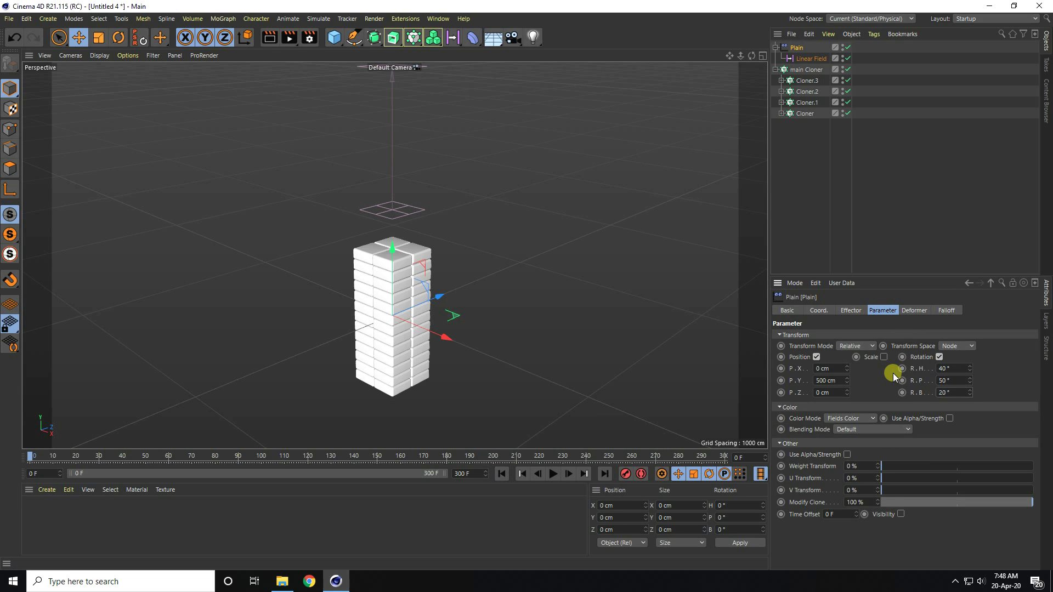
# - Play the animation twice to review the clones' added rotation, and rewind to frame 0
pyautogui.click(552, 474)
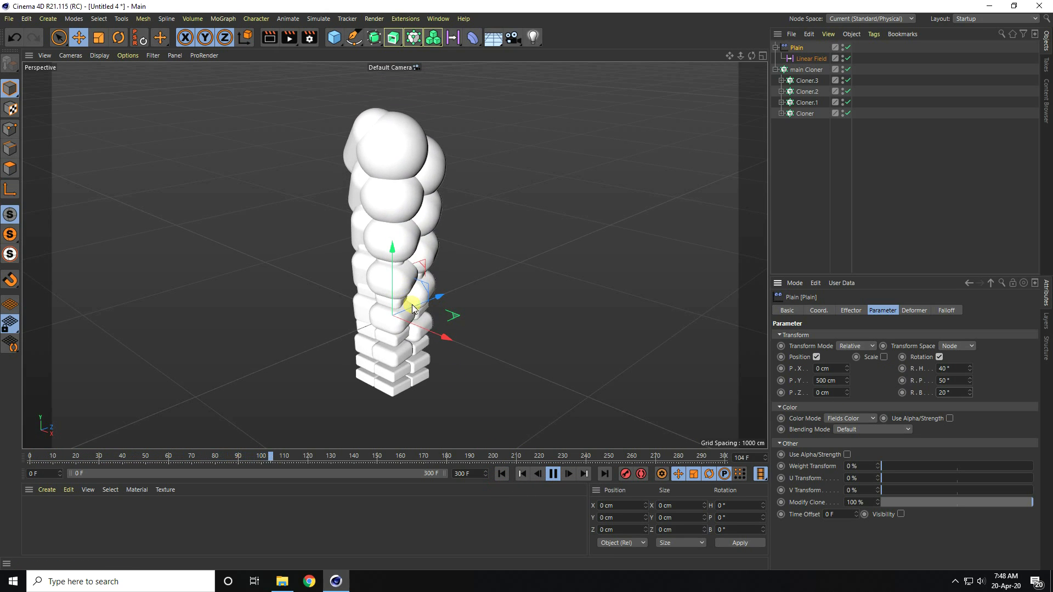
pyautogui.click(553, 475)
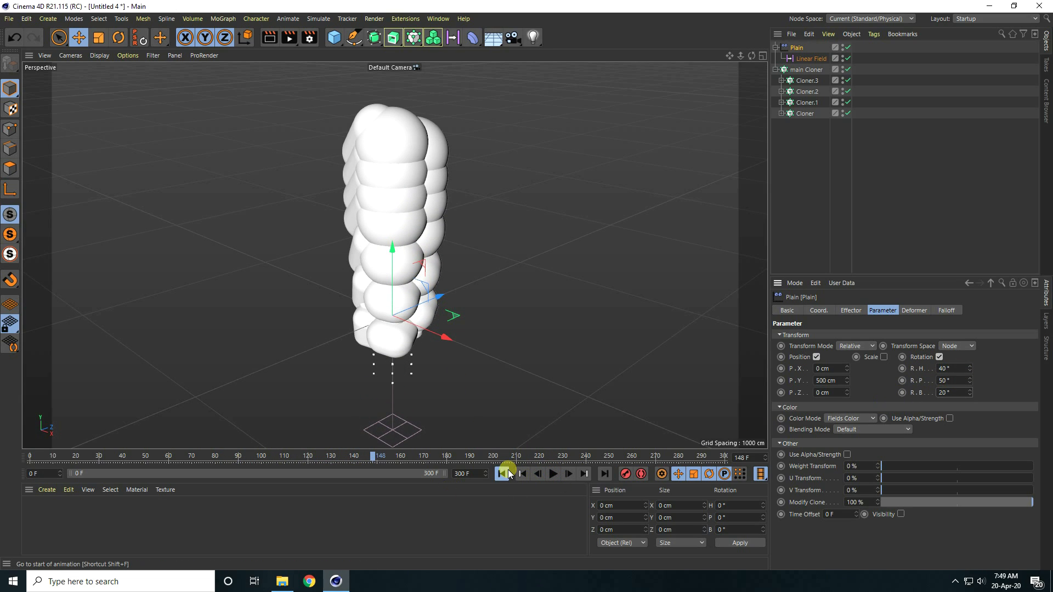
pyautogui.click(507, 473)
pyautogui.click(552, 473)
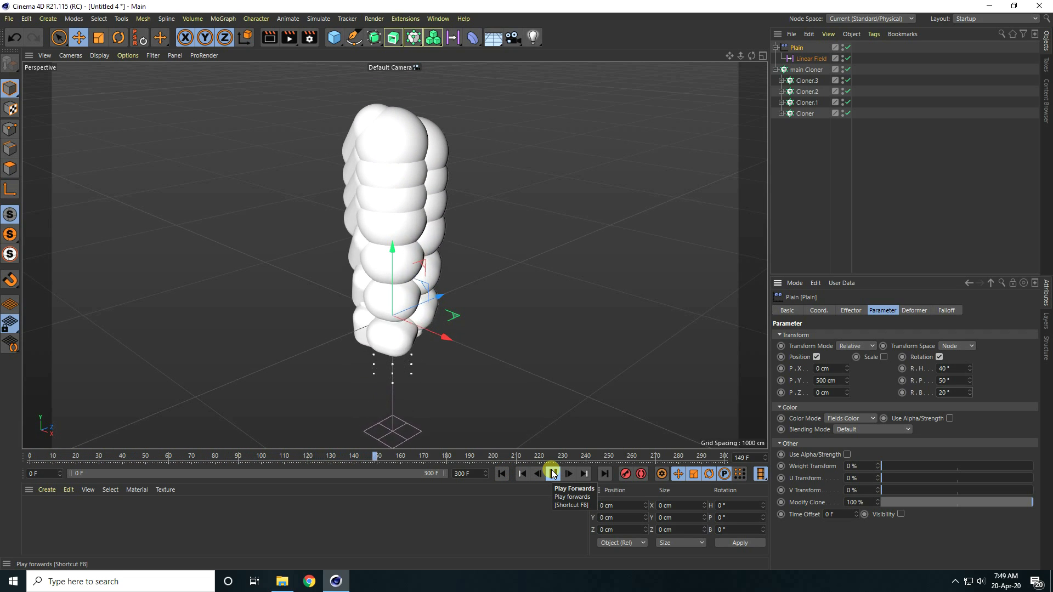
pyautogui.click(552, 473)
pyautogui.click(500, 474)
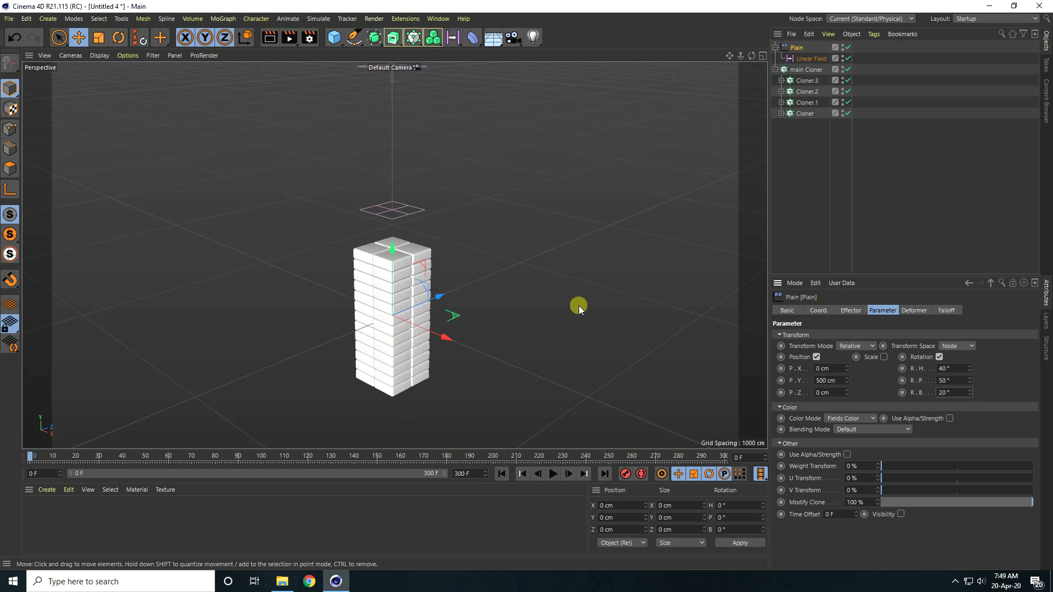
# - Set Gravity to -500 cm in the project's dynamics settings
pyautogui.click(795, 283)
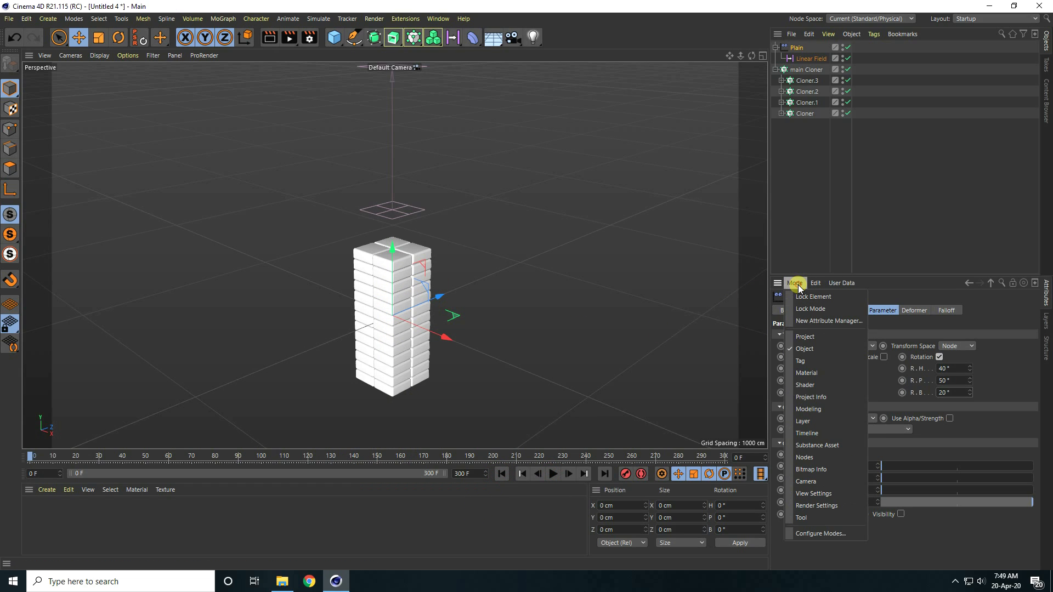
pyautogui.click(807, 338)
pyautogui.click(903, 310)
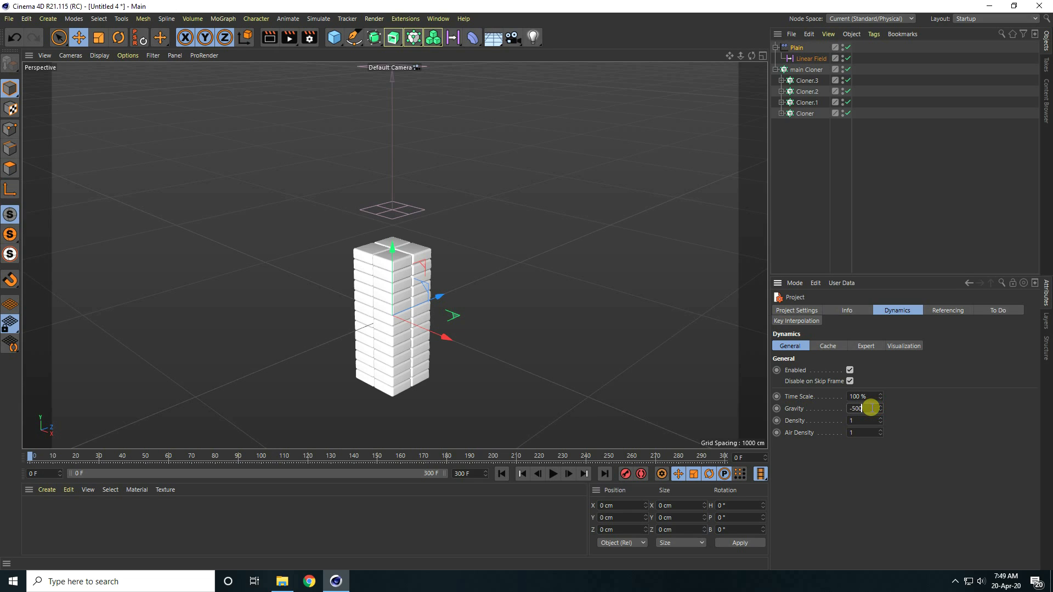
# - Play the animation with the changed gravity, stop it and rewind to frame 0
pyautogui.click(500, 474)
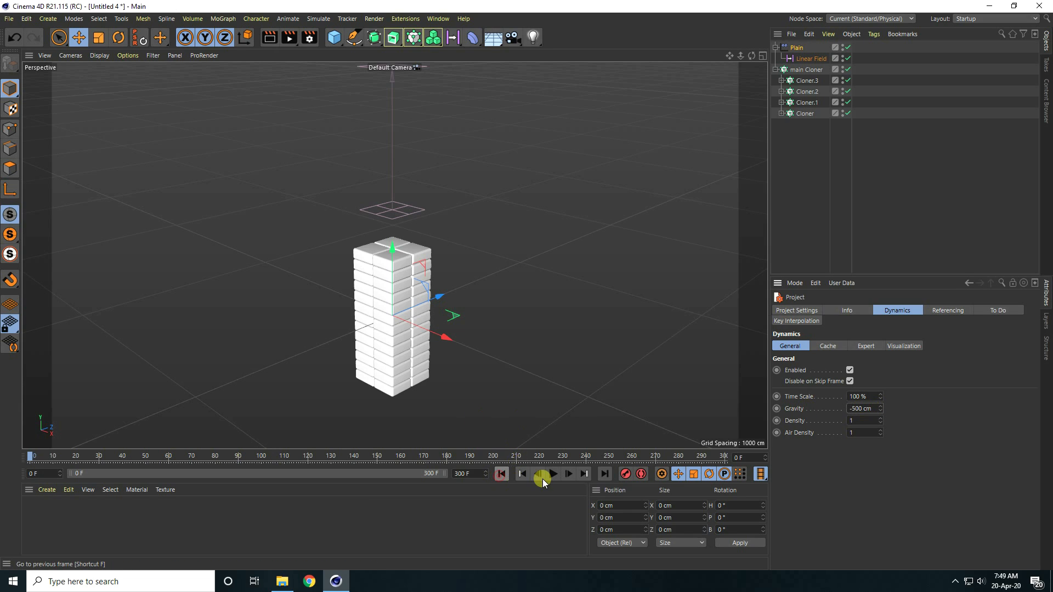
pyautogui.click(552, 474)
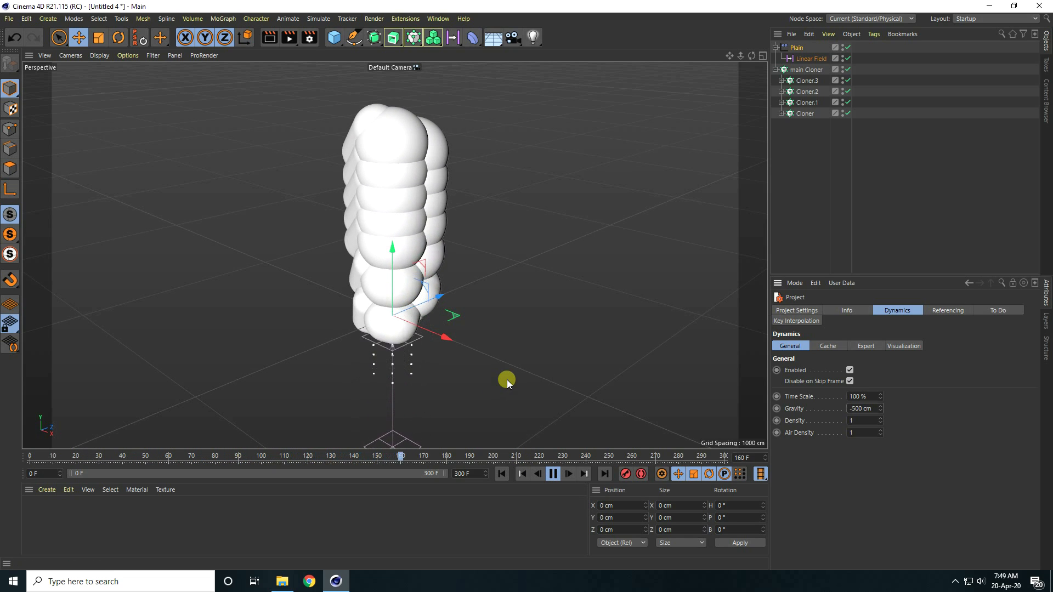
pyautogui.click(553, 474)
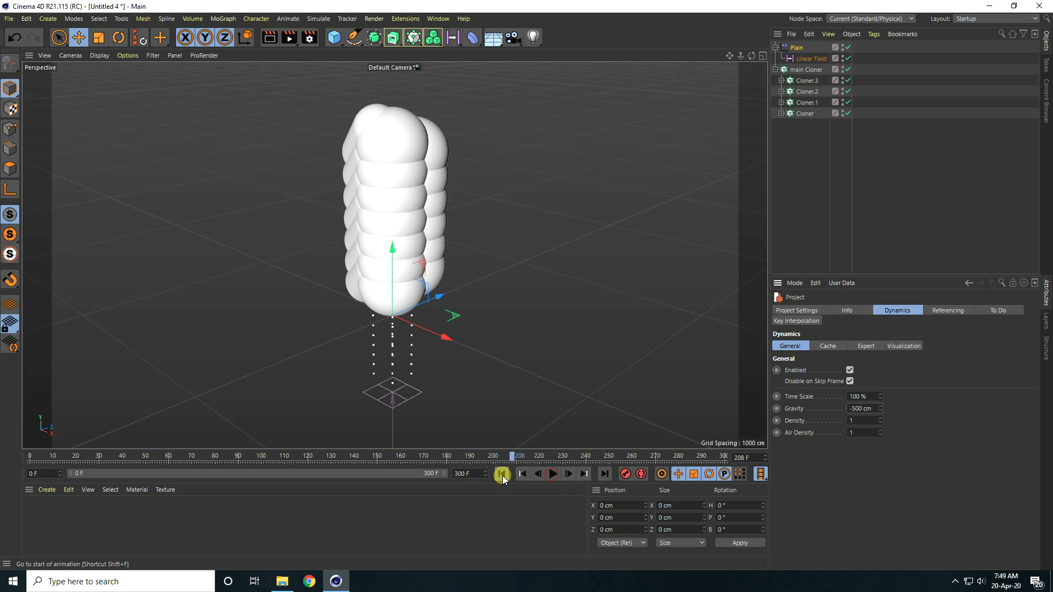
pyautogui.click(502, 475)
# - Expand all four child Cloners and add a Rigid Body tag to Cube.1 inside Cloner
pyautogui.click(781, 113)
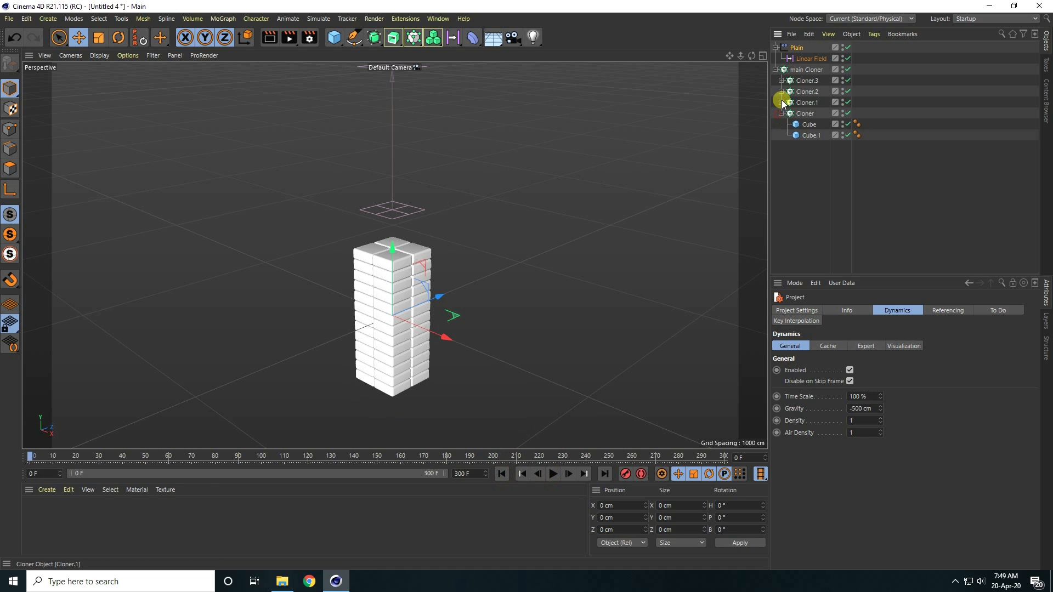
pyautogui.click(781, 102)
pyautogui.click(781, 91)
pyautogui.click(781, 80)
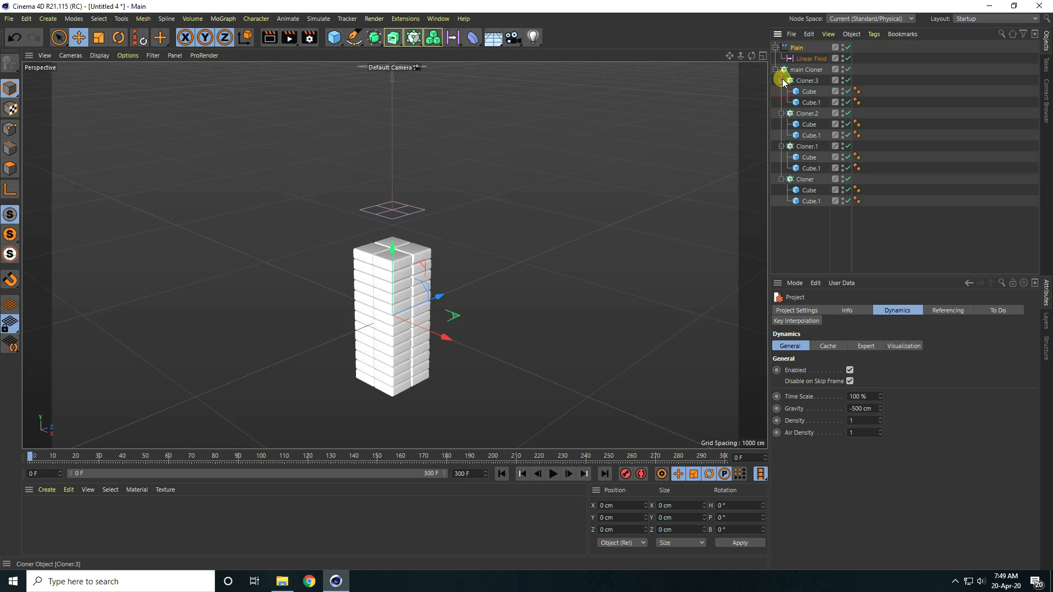
pyautogui.click(810, 202)
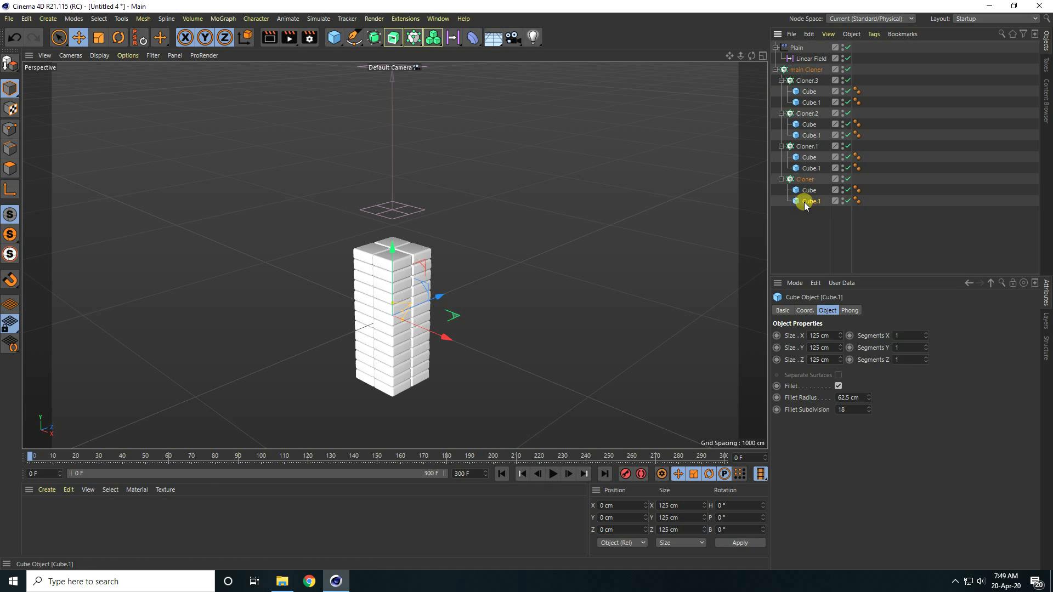
pyautogui.rightClick(810, 202)
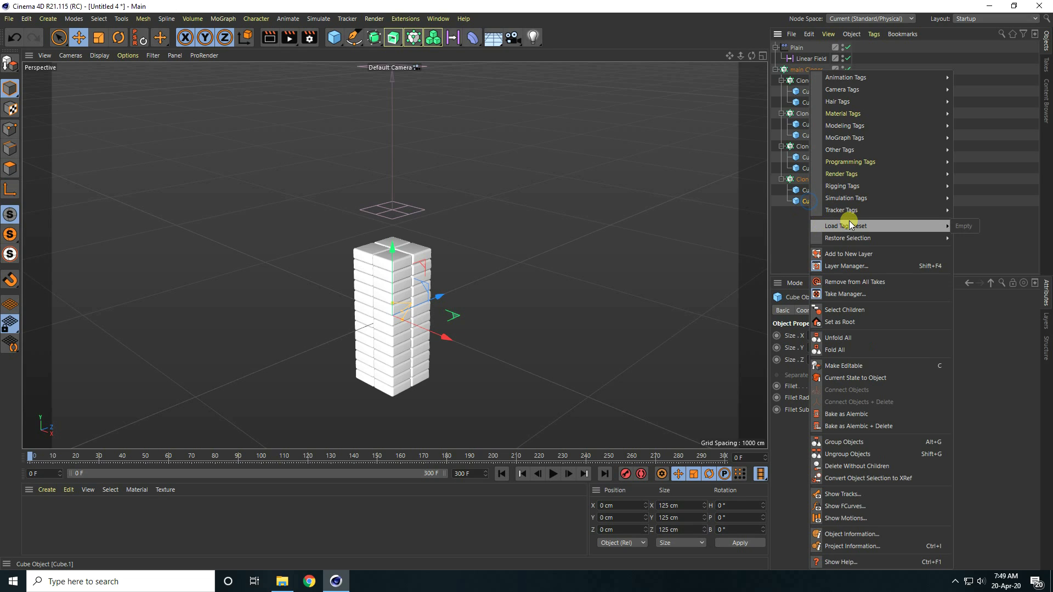
pyautogui.moveTo(838, 199)
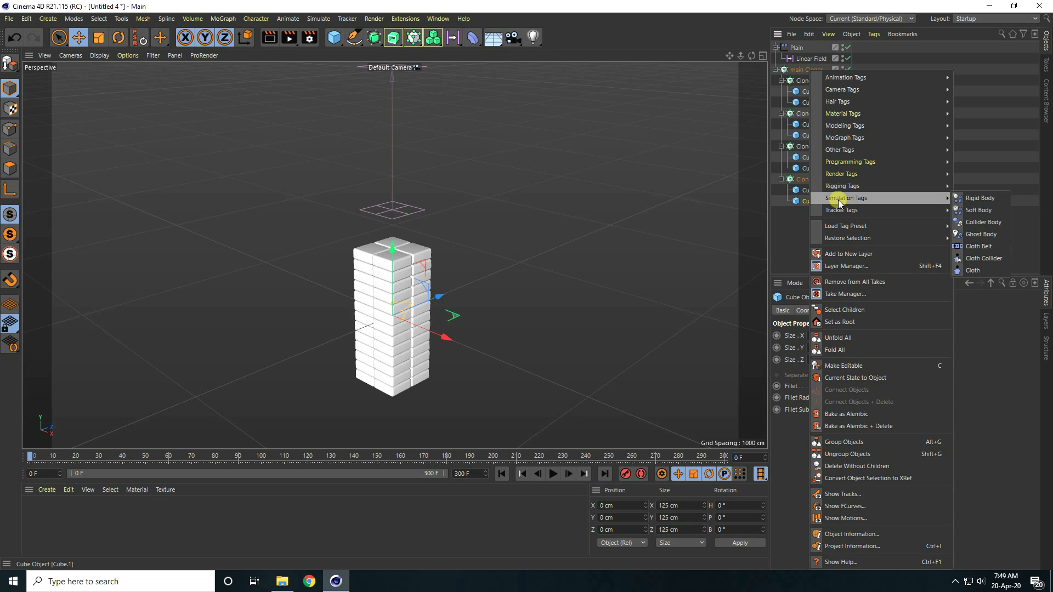
pyautogui.click(972, 198)
# - Examine the Dynamics, Collision and Force settings of Cube.1's rigid body tag, including bounce, friction and damping
pyautogui.click(827, 312)
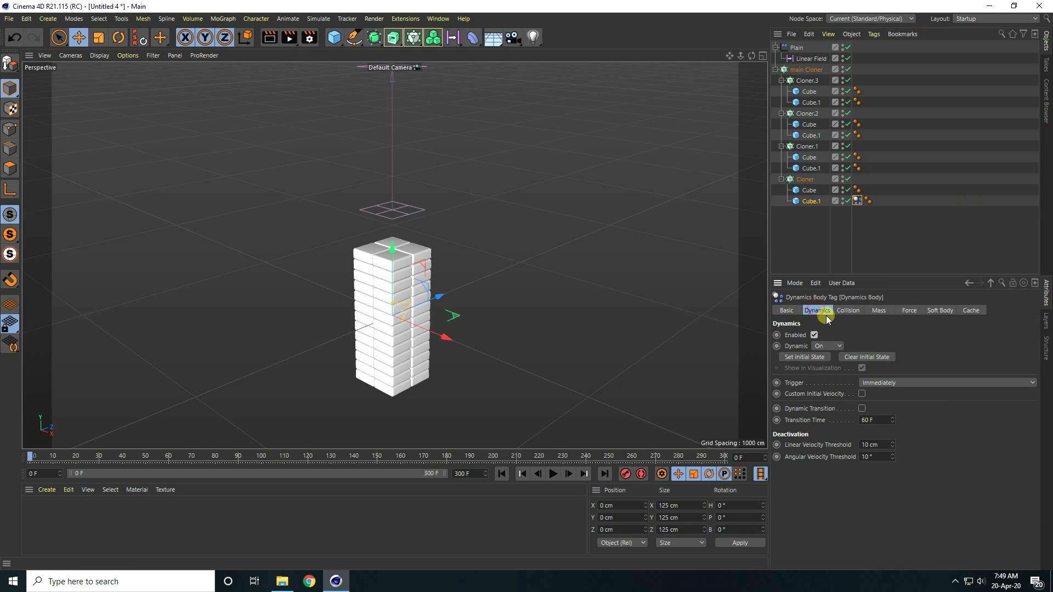
pyautogui.click(871, 420)
pyautogui.click(851, 307)
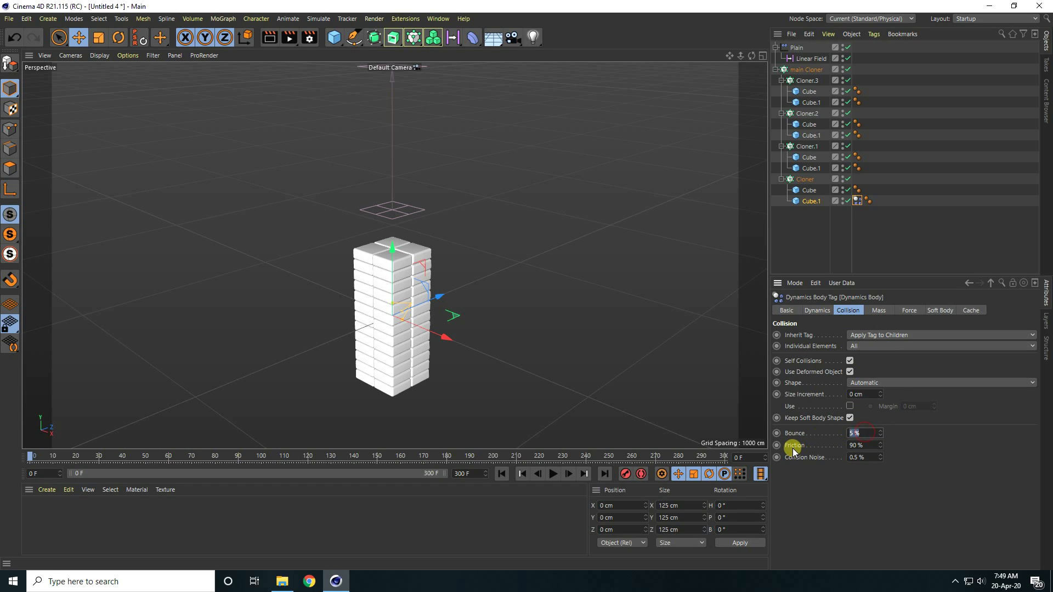
pyautogui.doubleClick(856, 445)
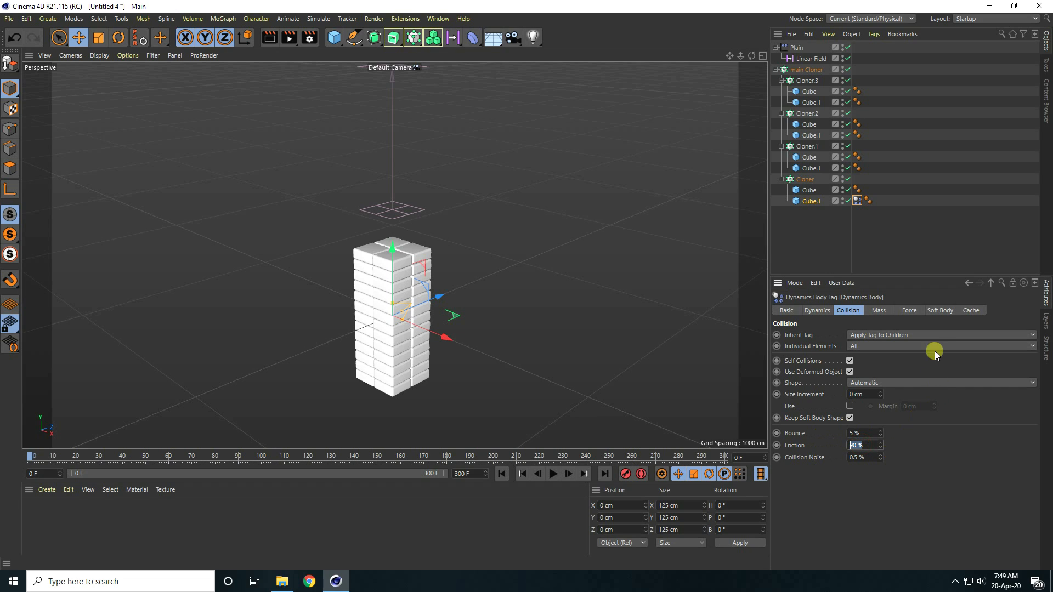
pyautogui.click(907, 311)
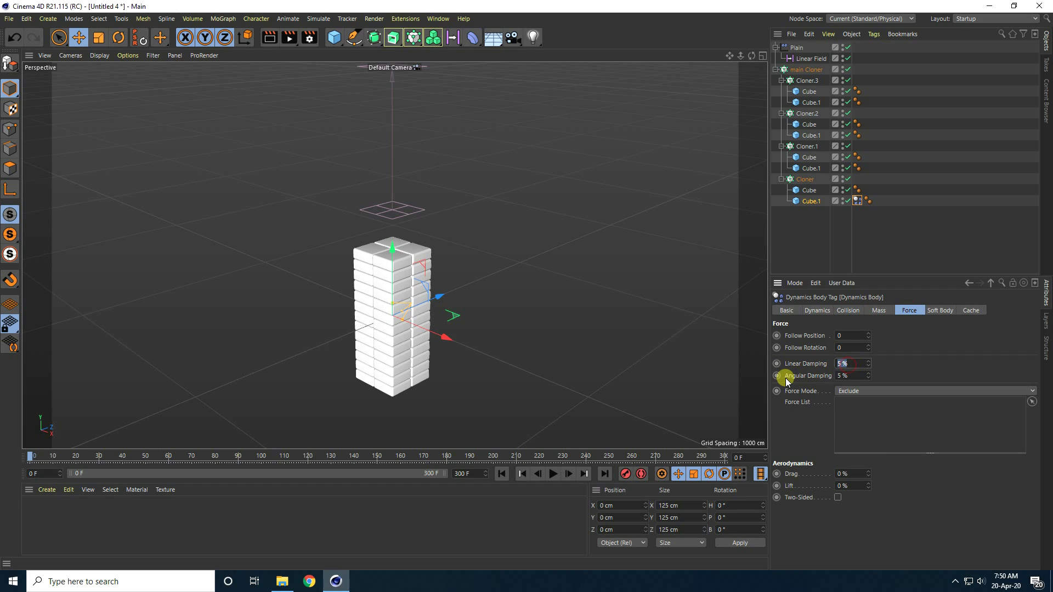
pyautogui.click(845, 375)
# - Add a Rigid Body tag to the flat Cube inside Cloner
pyautogui.click(809, 190)
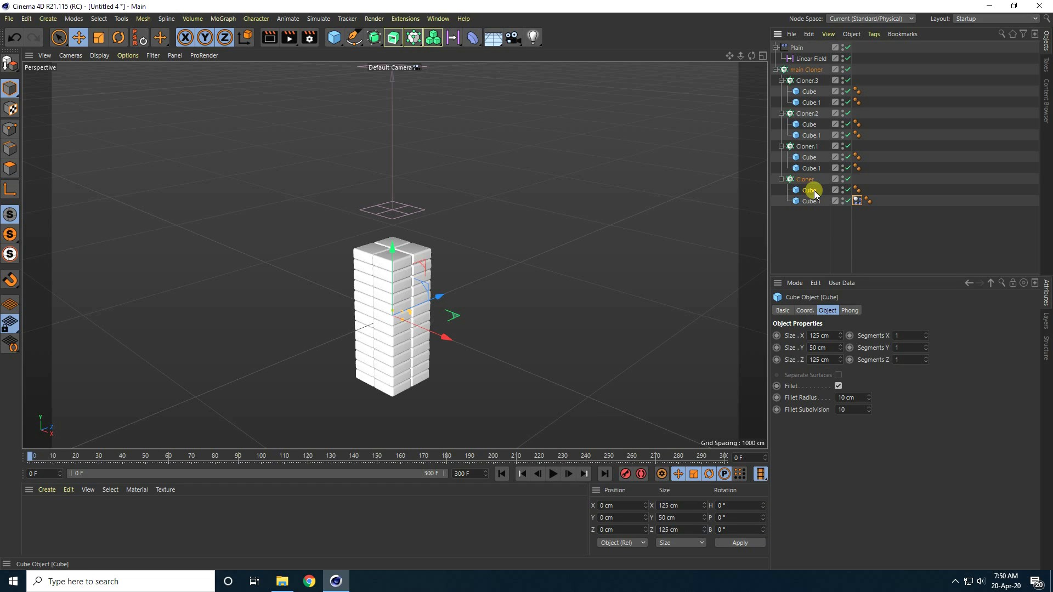
pyautogui.rightClick(815, 193)
pyautogui.moveTo(820, 201)
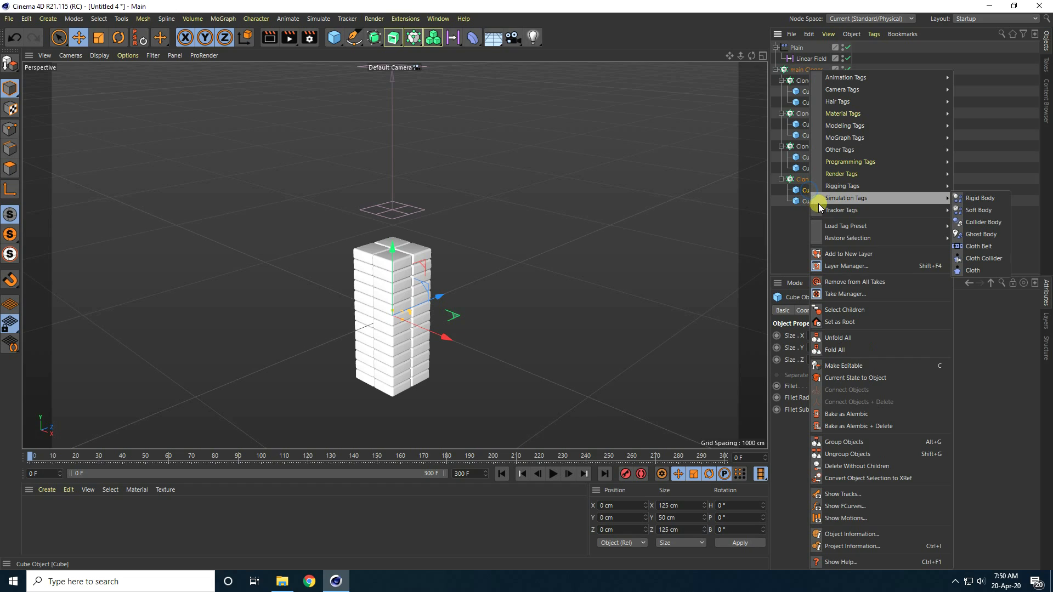
pyautogui.click(989, 197)
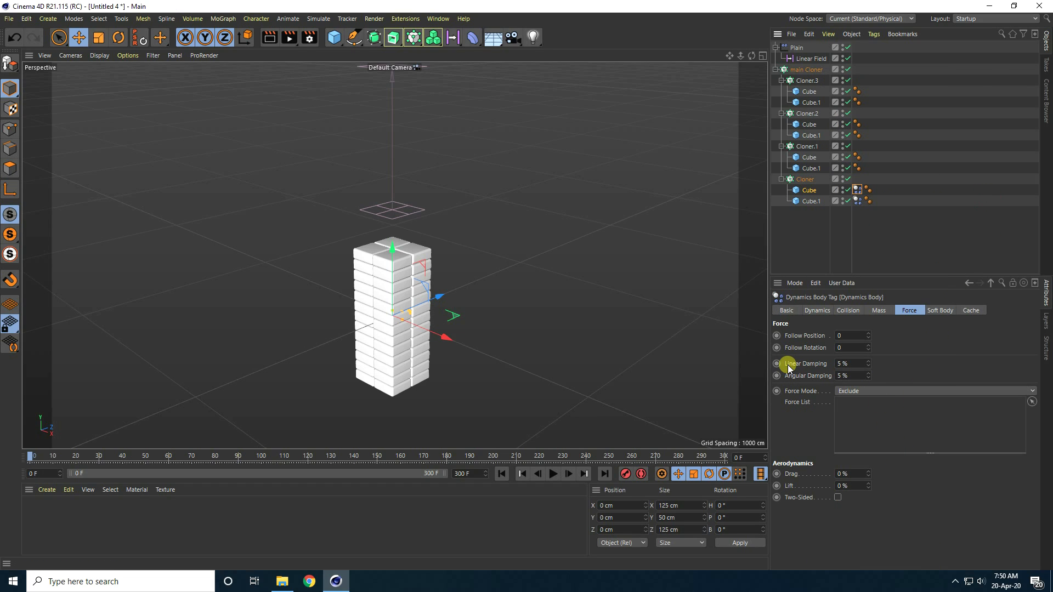
# - Set the flat Cube tag's Linear and Angular Damping to 100 %, and test the animation before rewinding it
pyautogui.click(850, 364)
pyautogui.press('Tab')
pyautogui.write('1')
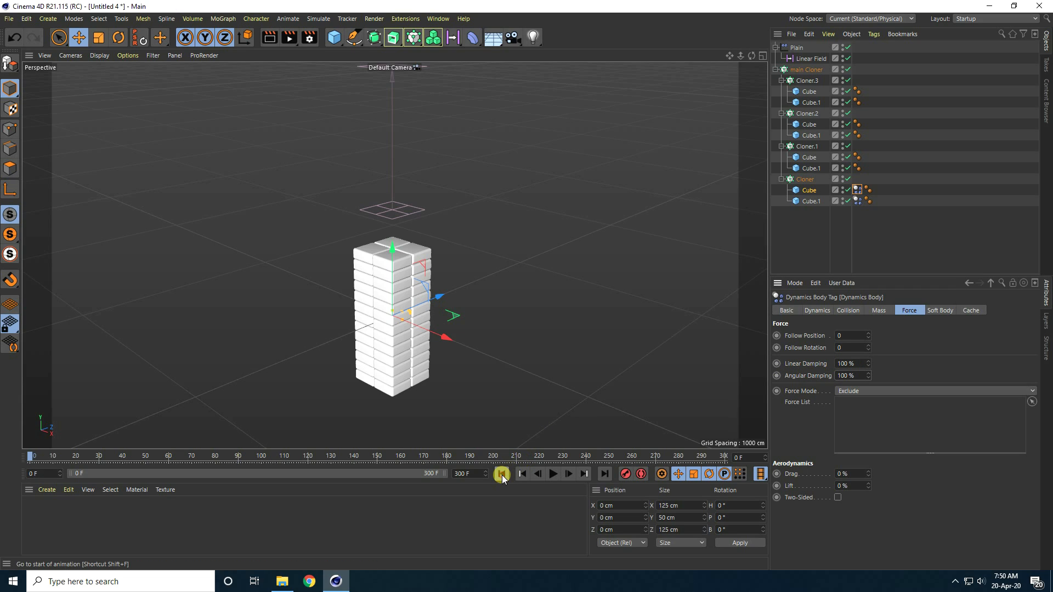
pyautogui.click(552, 475)
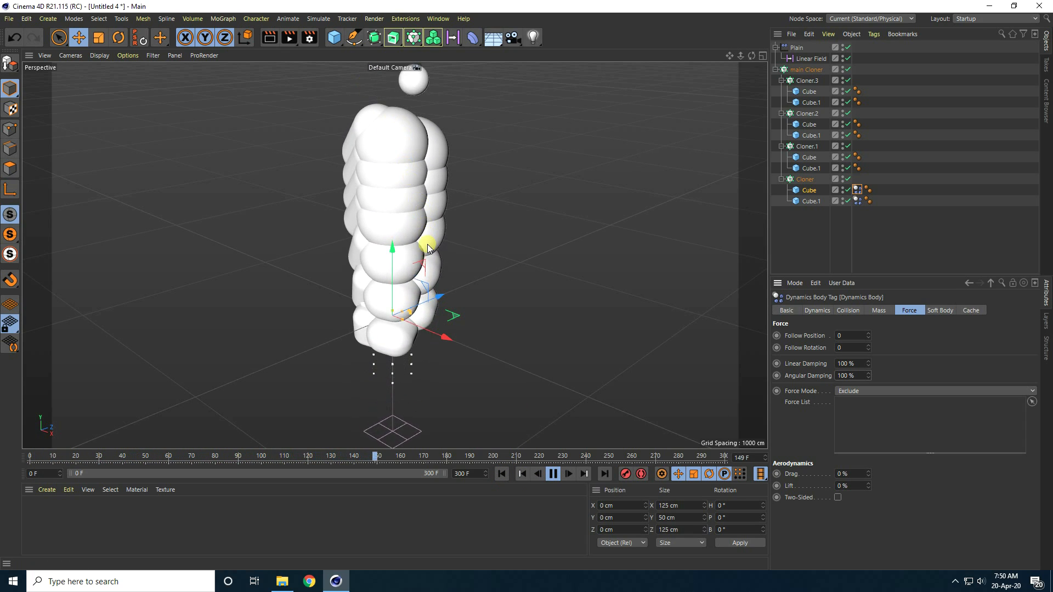
pyautogui.click(501, 473)
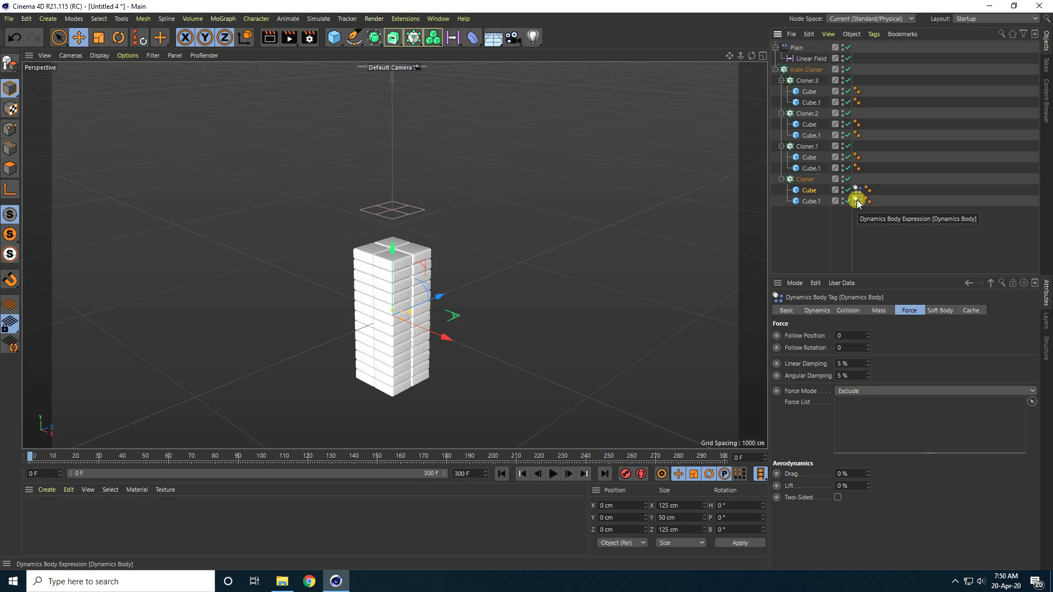
# - Copy the rigid body tags of Cloner's Cube.1 and Cube onto the matching cubes in Cloner.1, Cloner.2 and Cloner.3
pyautogui.click(857, 200)
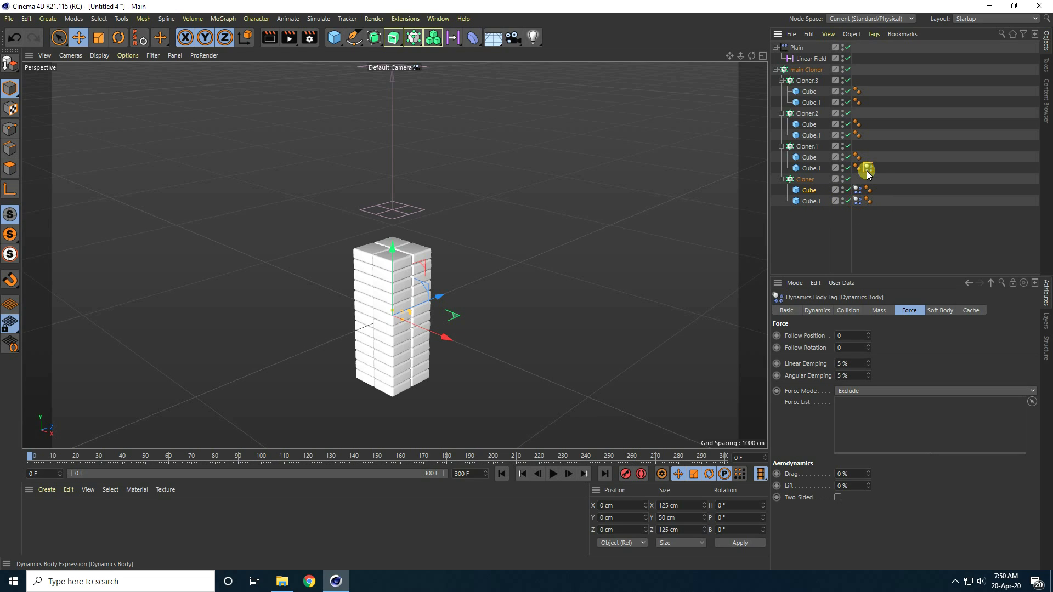
pyautogui.keyDown('ctrl'); pyautogui.moveTo(867, 168); pyautogui.dragTo(867, 136); pyautogui.keyUp('ctrl')
pyautogui.click(857, 190)
pyautogui.keyDown('ctrl'); pyautogui.moveTo(858, 194); pyautogui.dragTo(870, 156); pyautogui.keyUp('ctrl')
pyautogui.keyDown('ctrl'); pyautogui.moveTo(868, 157); pyautogui.dragTo(867, 91); pyautogui.keyUp('ctrl')
# - Play the simulation with rigid bodies on all cubes, stop it and rewind to frame 0
pyautogui.click(502, 474)
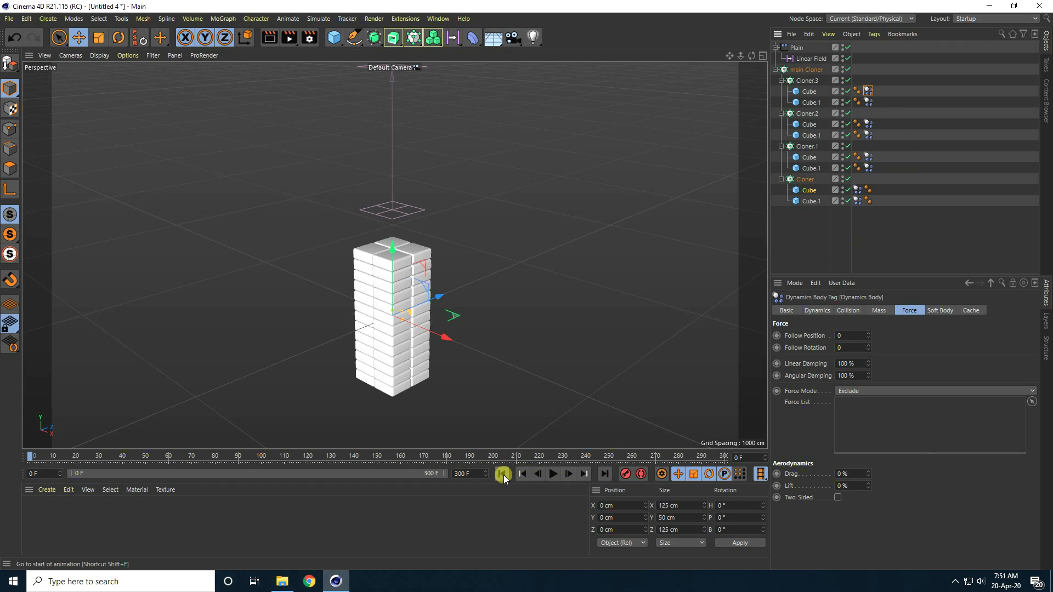
pyautogui.click(552, 473)
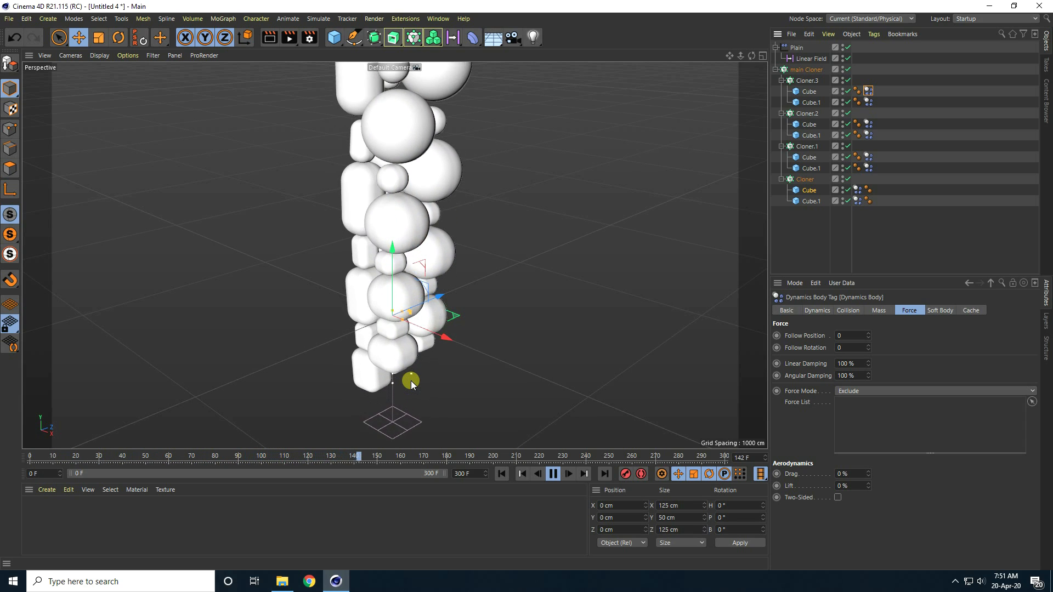
pyautogui.click(553, 474)
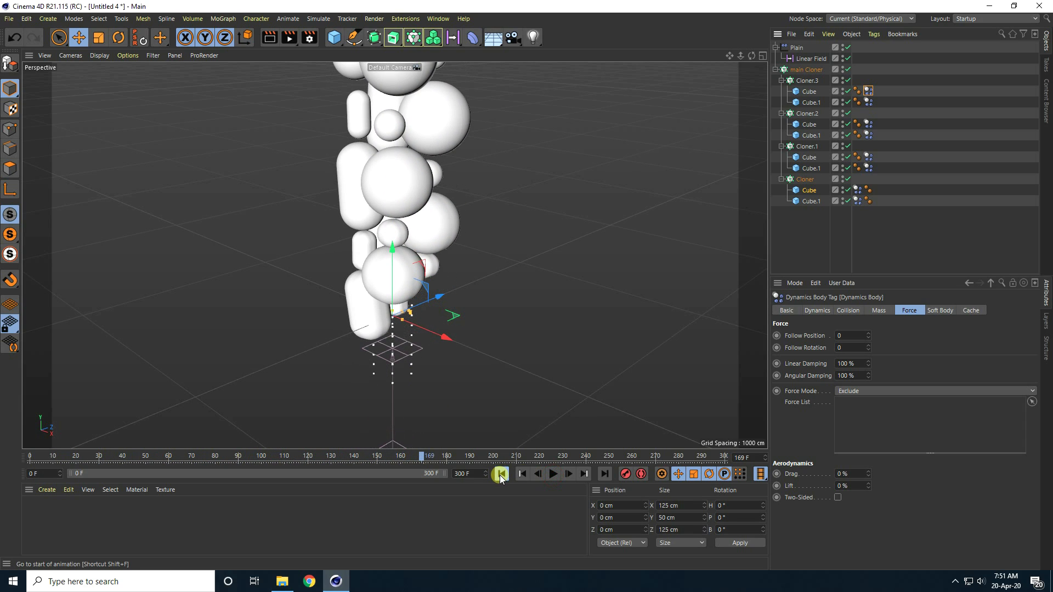
pyautogui.click(499, 475)
# - Add a Random effector to the main Cloner
pyautogui.click(805, 71)
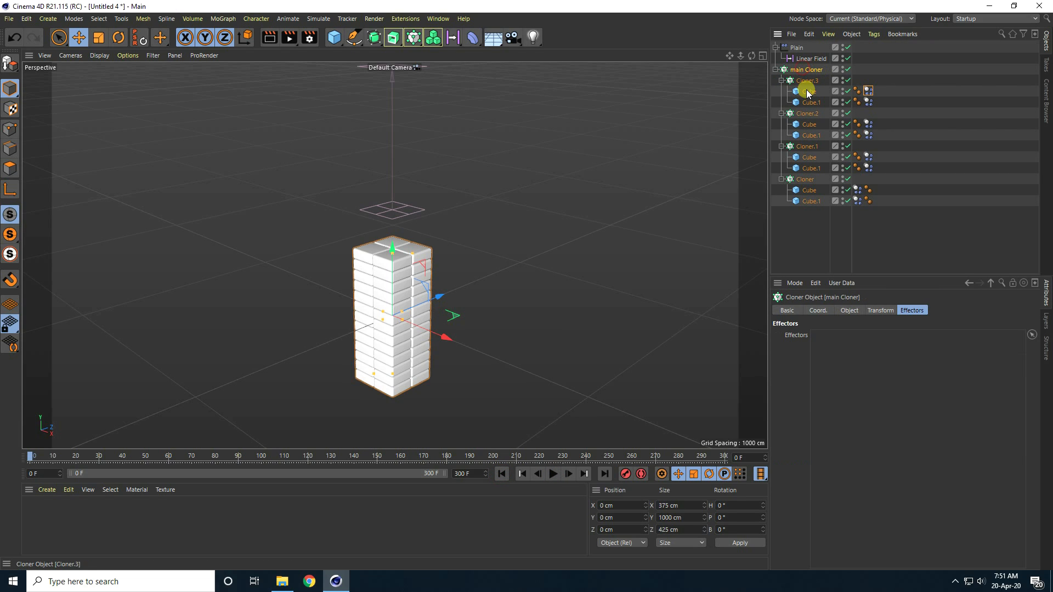
pyautogui.click(223, 20)
pyautogui.moveTo(253, 36)
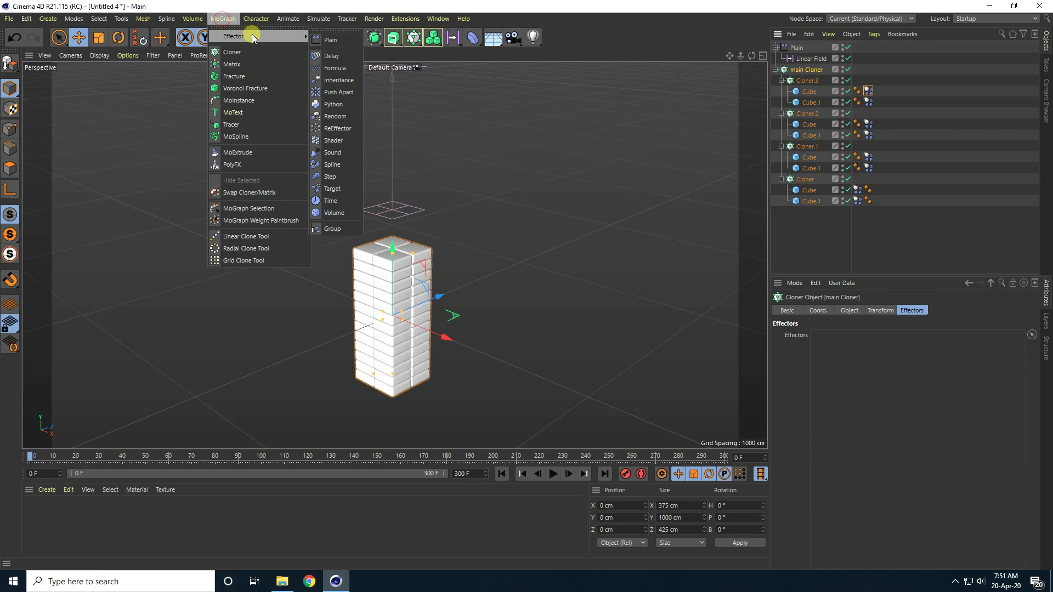
pyautogui.click(335, 116)
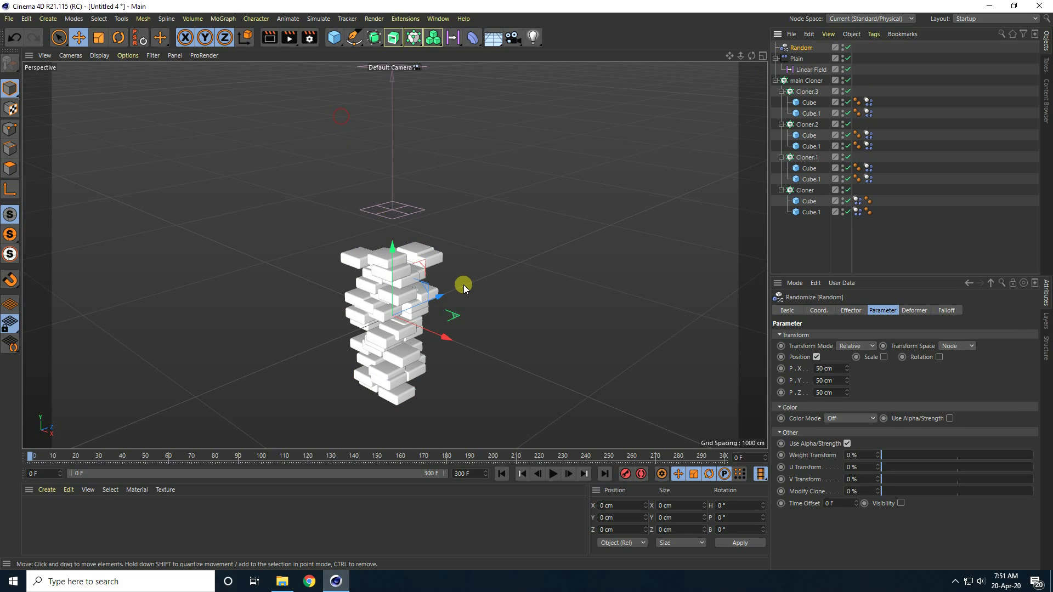
# - Set the Random effector's position offsets P.X, P.Y and P.Z to 500 cm each
pyautogui.doubleClick(832, 368)
pyautogui.write('500')
pyautogui.press('Tab')
pyautogui.write('500')
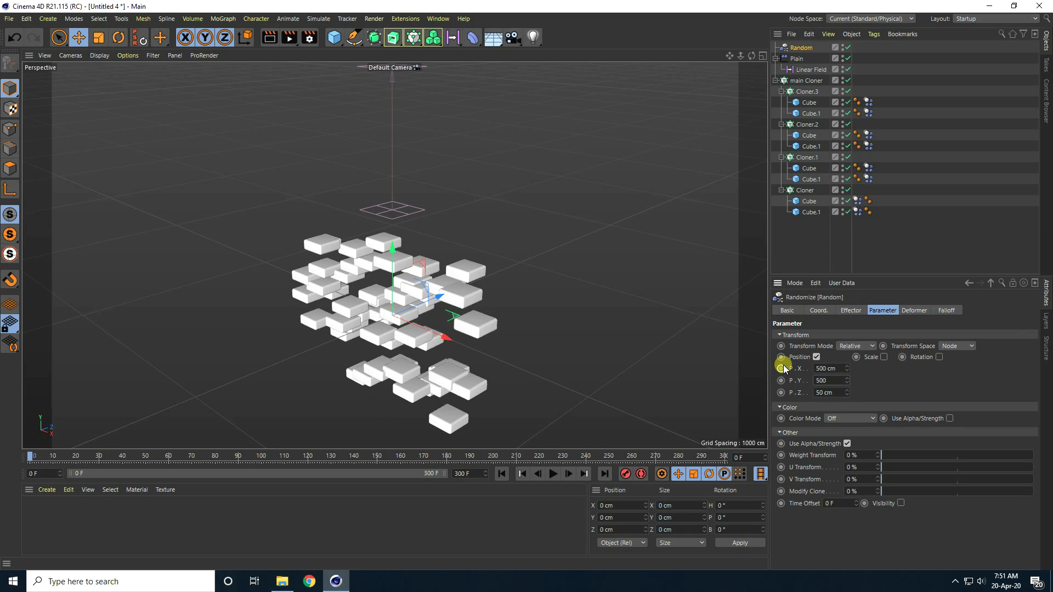
pyautogui.press('Tab')
pyautogui.write('500')
pyautogui.press('Return')
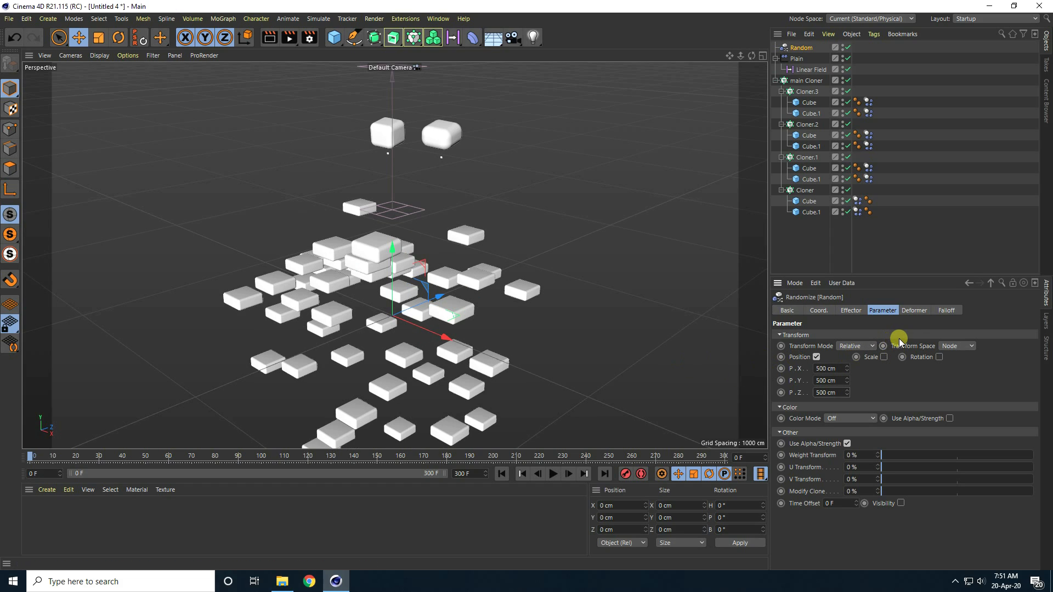
# - Add a Linear Field to the Random effector's falloff with direction Y+ and length 300 cm
pyautogui.click(947, 312)
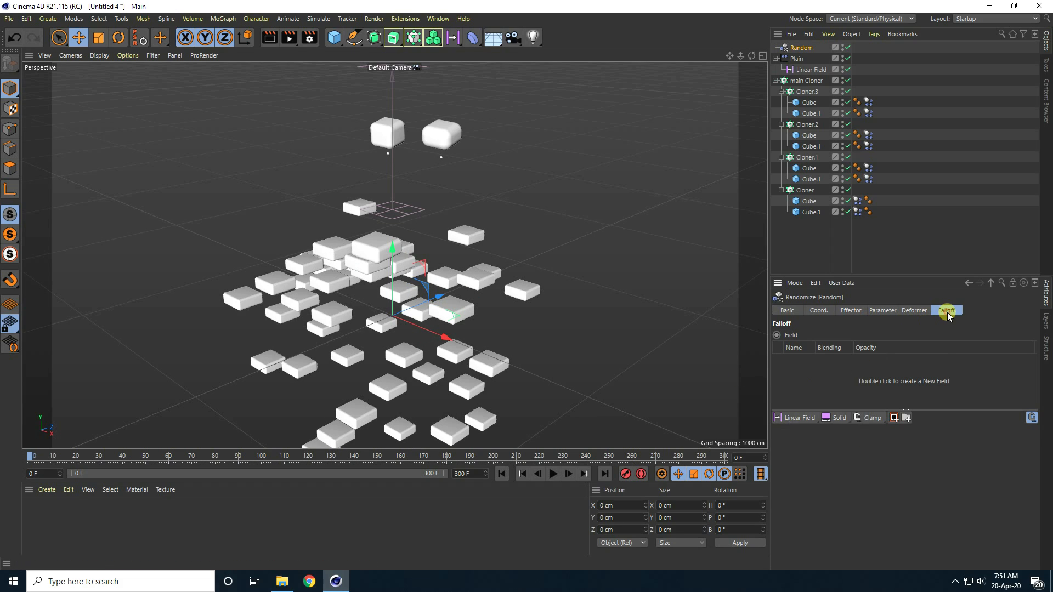
pyautogui.click(790, 418)
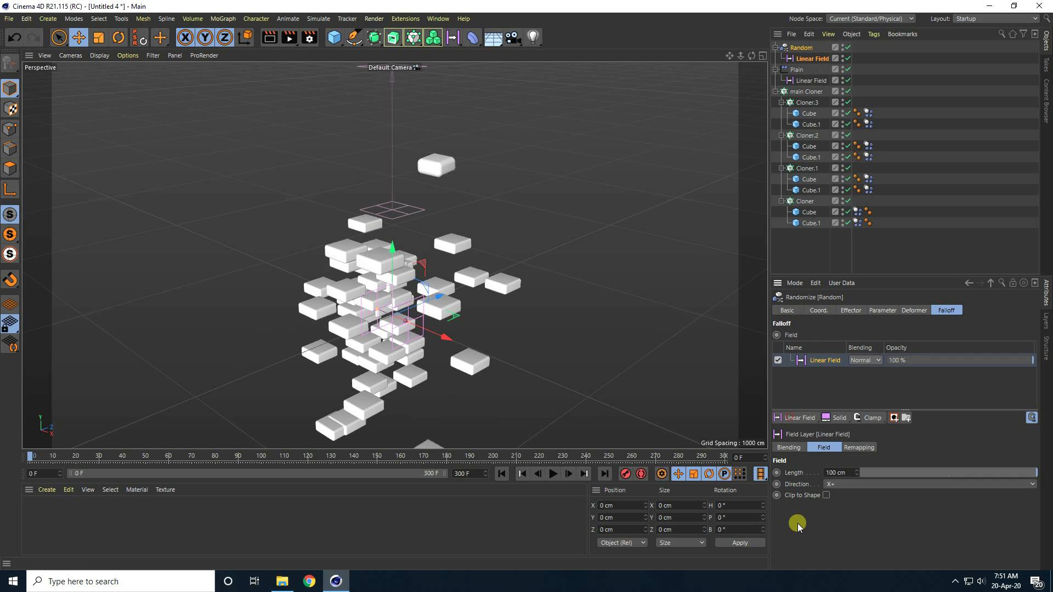
pyautogui.click(838, 485)
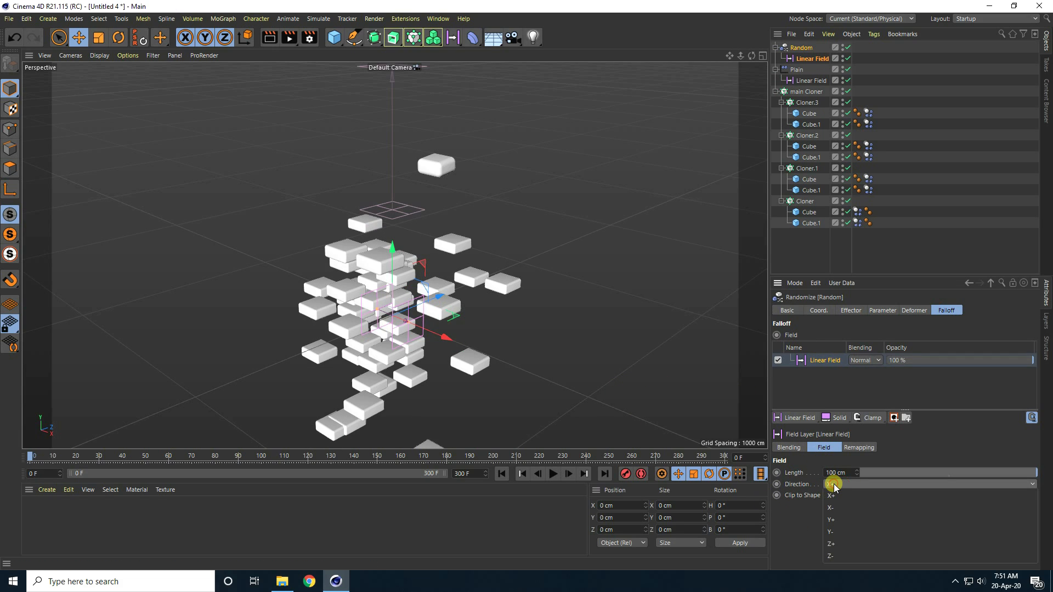
pyautogui.click(835, 517)
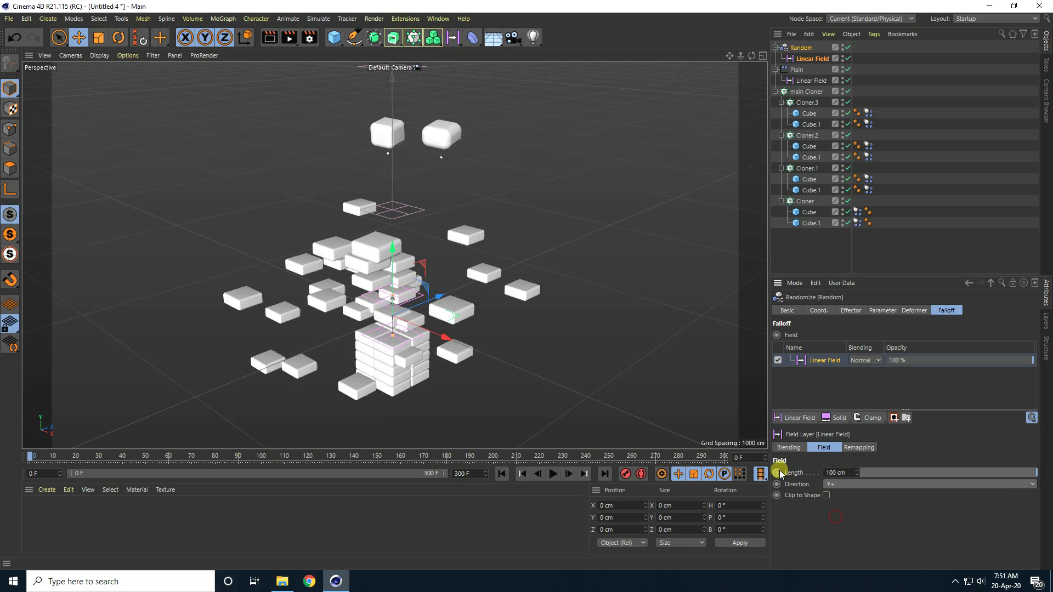
pyautogui.click(843, 473)
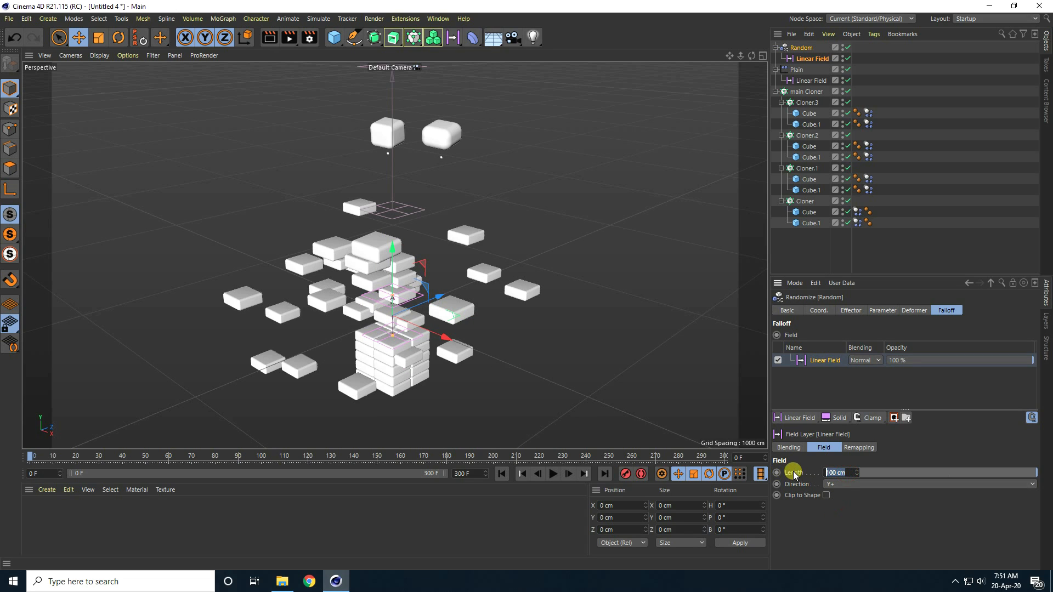
pyautogui.write('300')
pyautogui.press('Return')
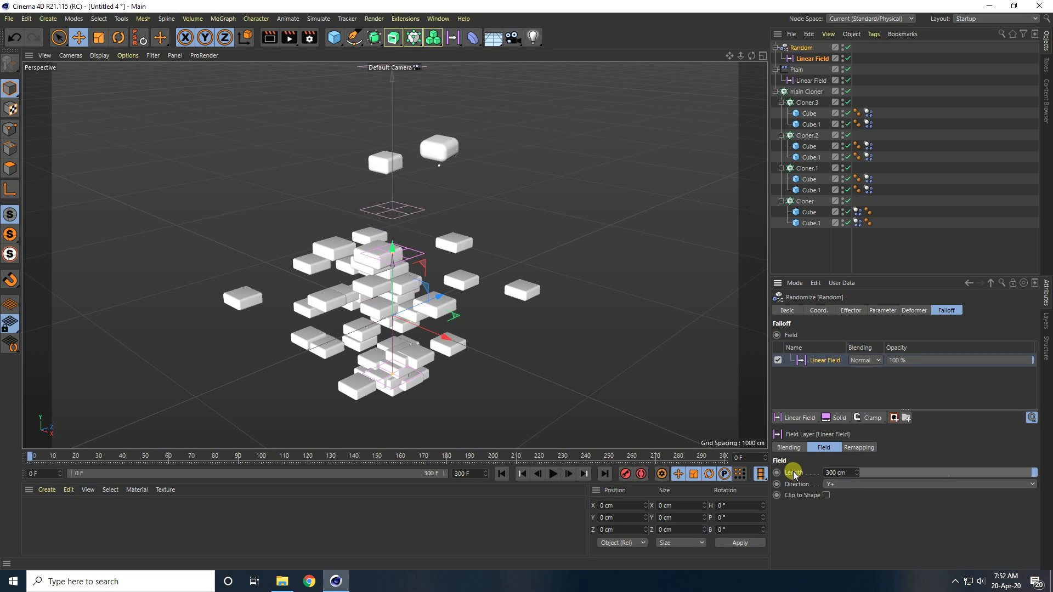
# - Move the Random effector up to about Y 801 cm and nest its Linear Field under the Plain effector's Linear Field
pyautogui.middleClick(439, 367)
pyautogui.middleClick(461, 356)
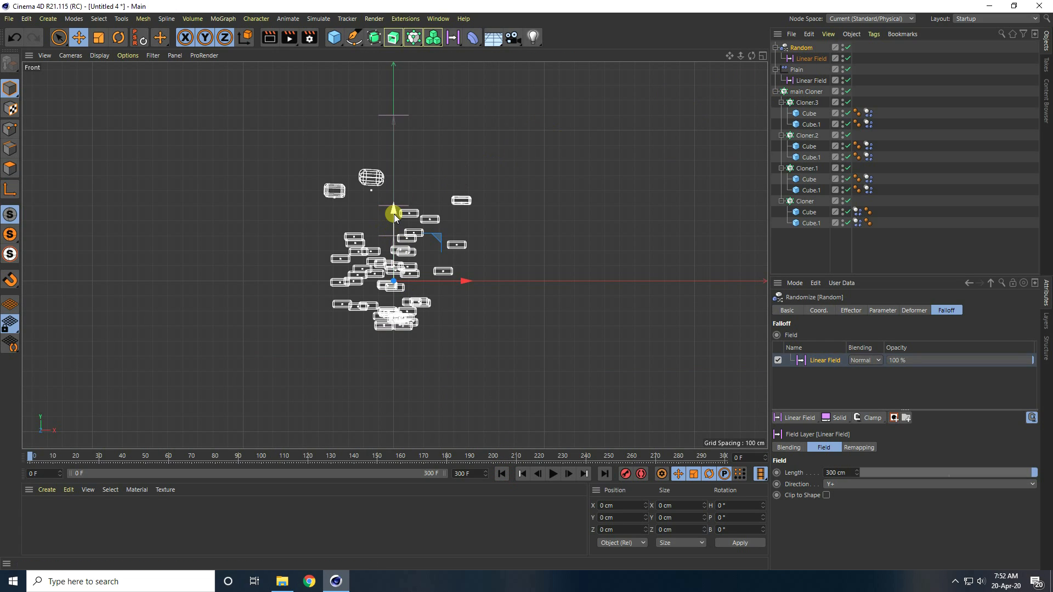
pyautogui.moveTo(394, 214); pyautogui.dragTo(411, 93)
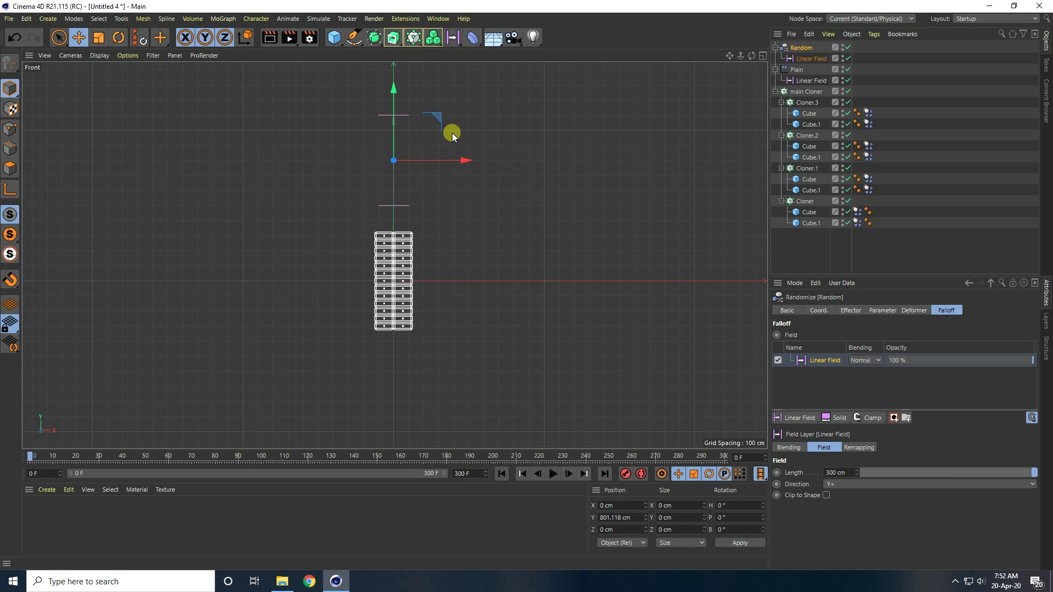
pyautogui.click(806, 59)
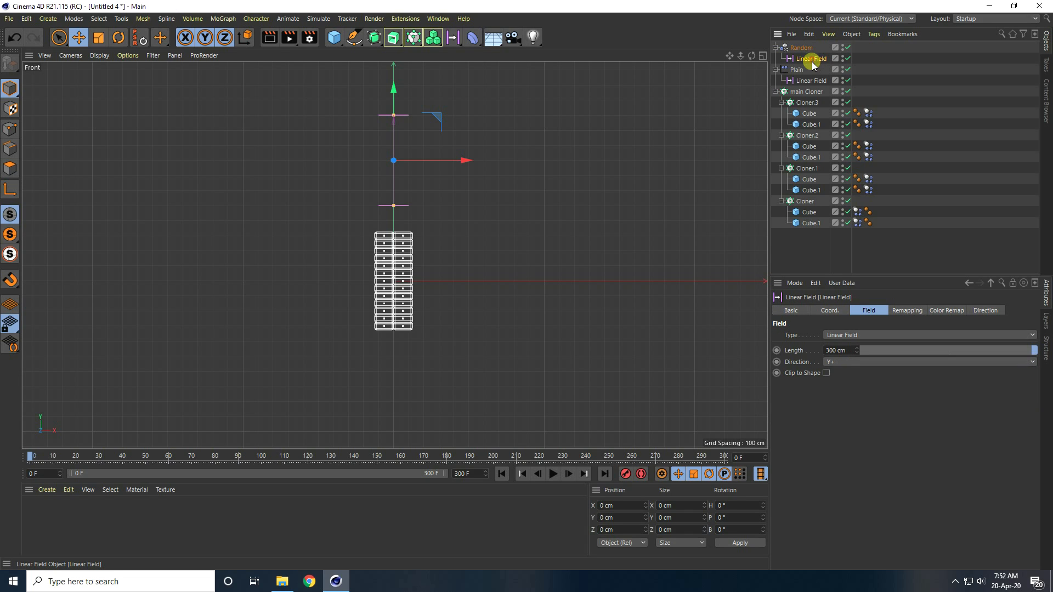
pyautogui.moveTo(809, 81); pyautogui.dragTo(809, 81)
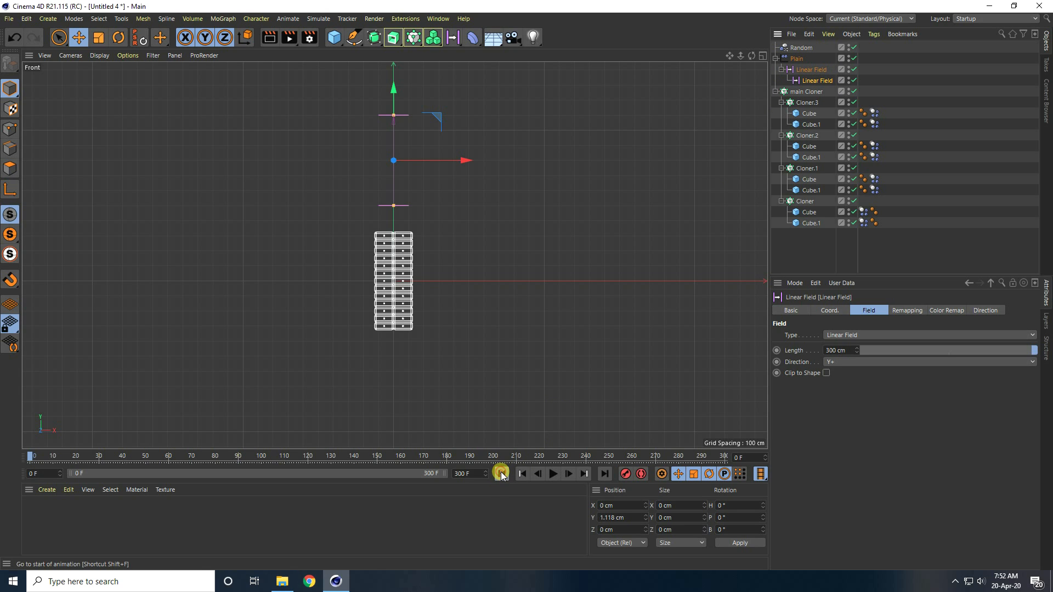
# - Play the simulation in the perspective view to check the scatter with the nested Linear Fields
pyautogui.middleClick(352, 286)
pyautogui.middleClick(322, 232)
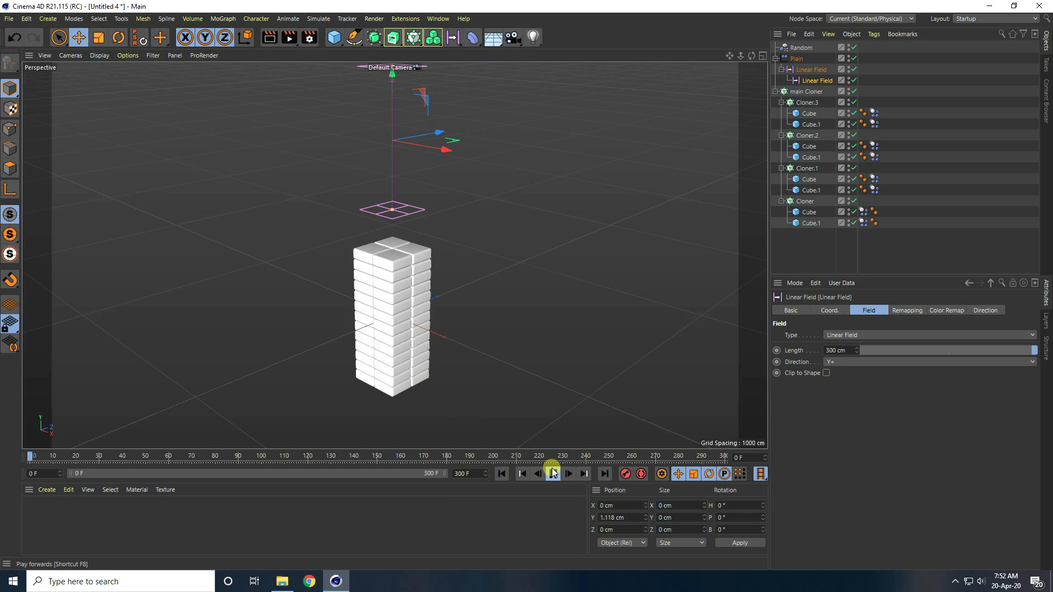
pyautogui.click(552, 473)
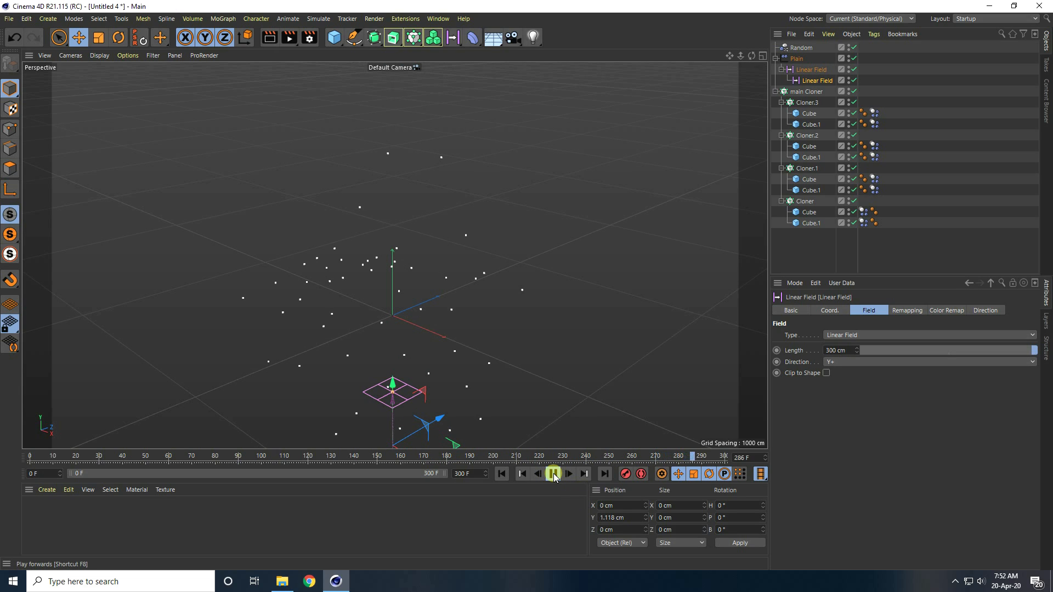
# - Set the Random effector's position offsets P.X, P.Y and P.Z to 250 cm each
pyautogui.click(796, 48)
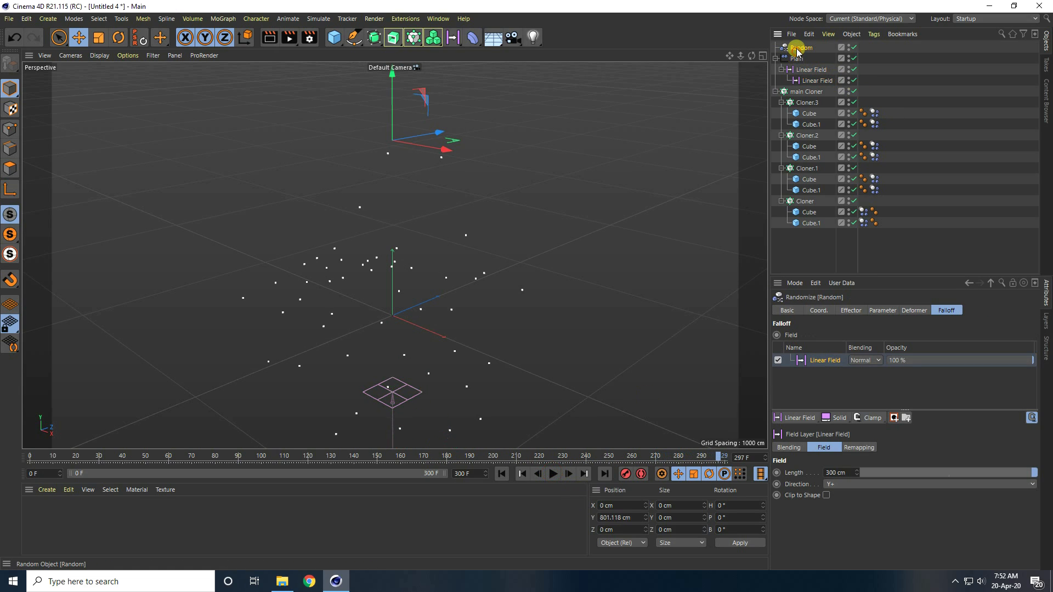
pyautogui.click(885, 313)
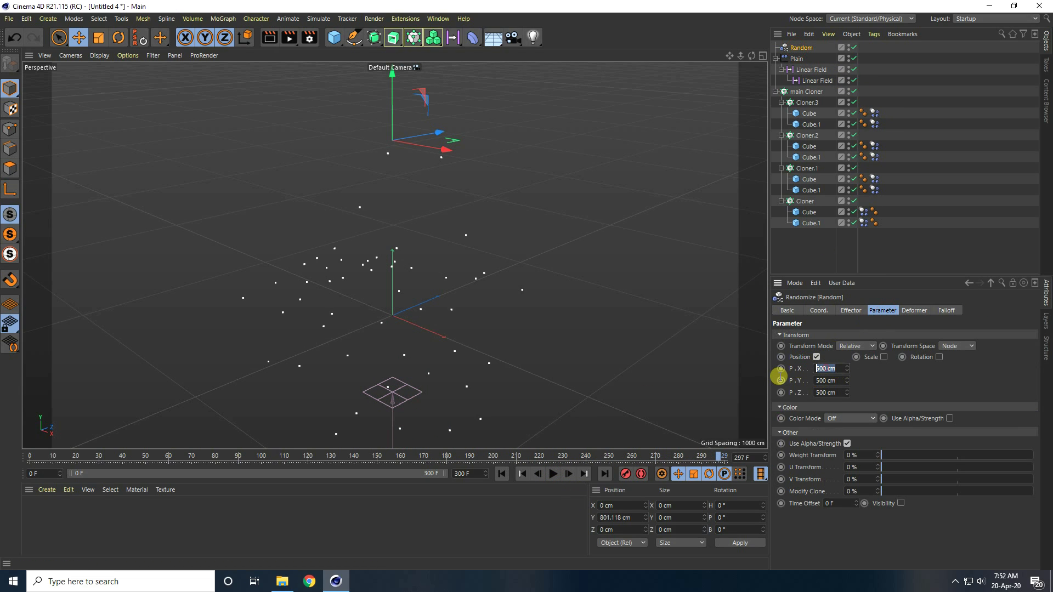
pyautogui.write('25')
pyautogui.press('Tab')
pyautogui.write('25')
pyautogui.press('Tab')
pyautogui.write('2')
pyautogui.hotkey('shift', 'Tab')
pyautogui.hotkey('shift', 'Tab')
pyautogui.write('250')
pyautogui.press('Tab')
pyautogui.write('250')
pyautogui.press('Tab')
pyautogui.write('25')
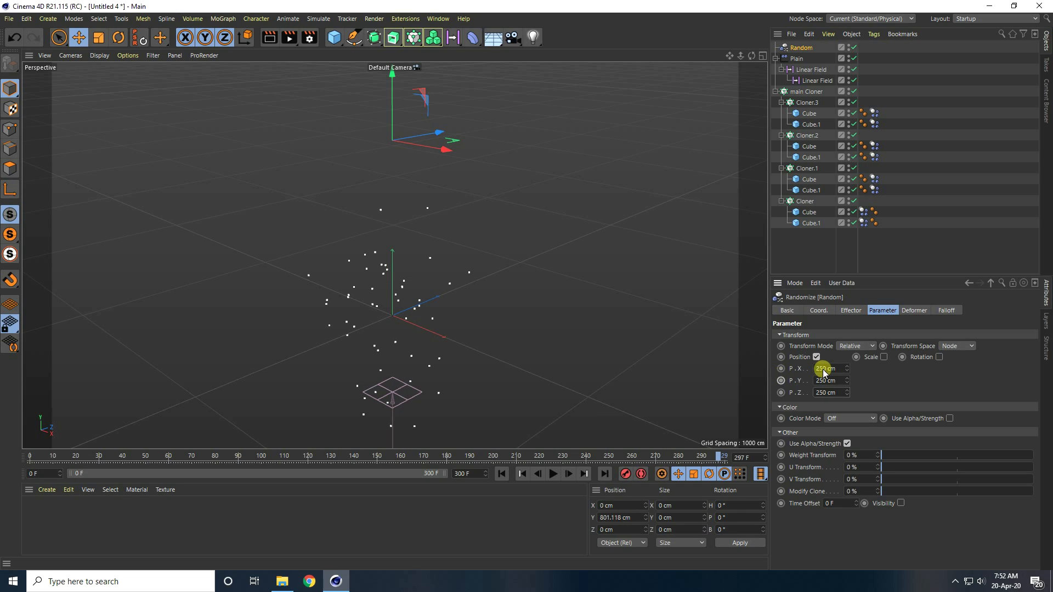
# - Enable rotation on the Random effector with R.H 10°, R.P 20° and R.B 10°, and play the simulation from the start
pyautogui.click(939, 357)
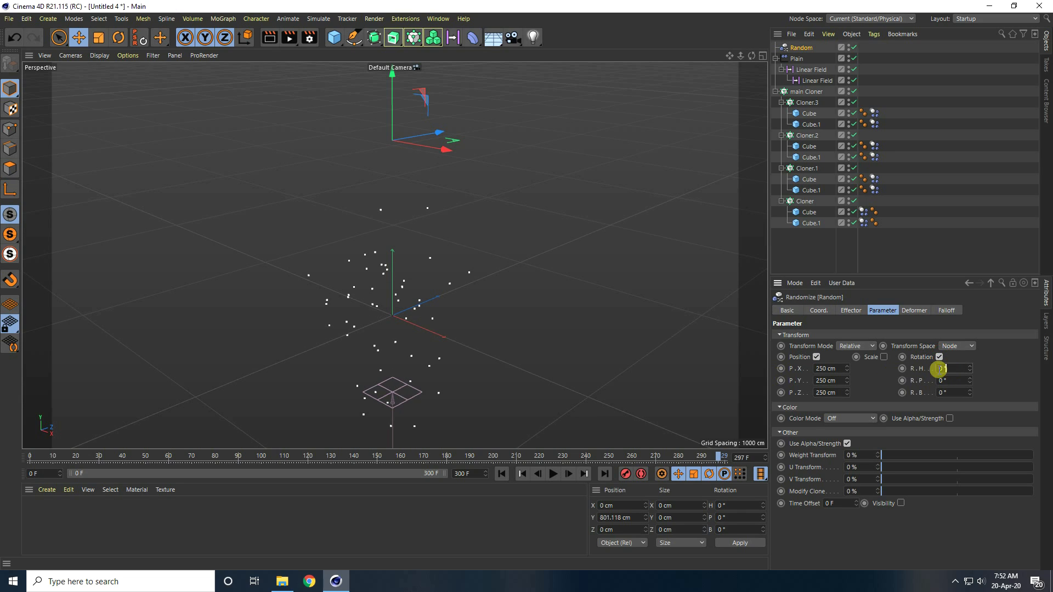
pyautogui.doubleClick(939, 368)
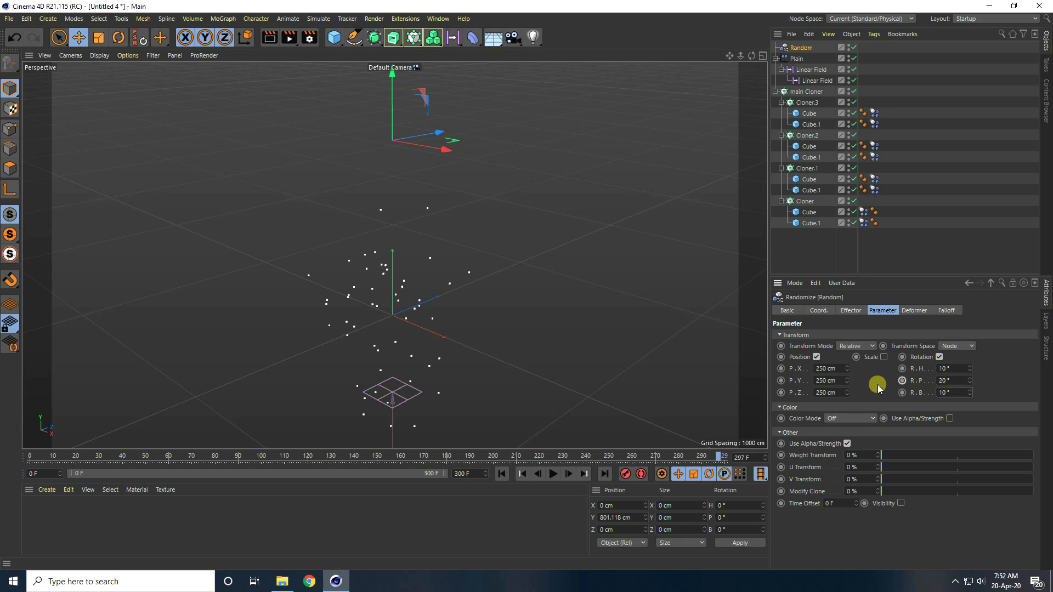
pyautogui.click(499, 474)
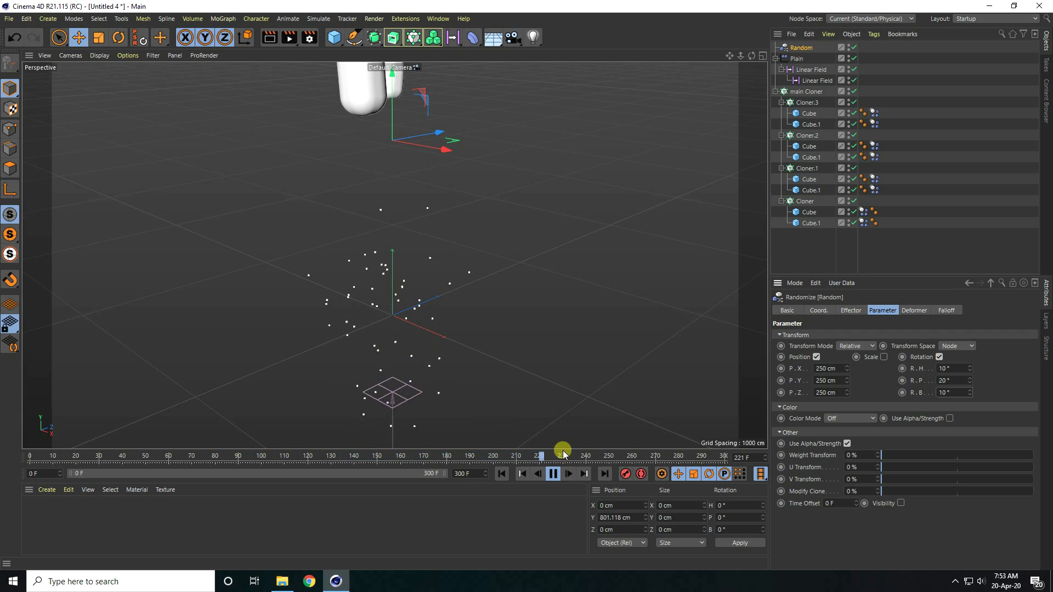
pyautogui.click(552, 473)
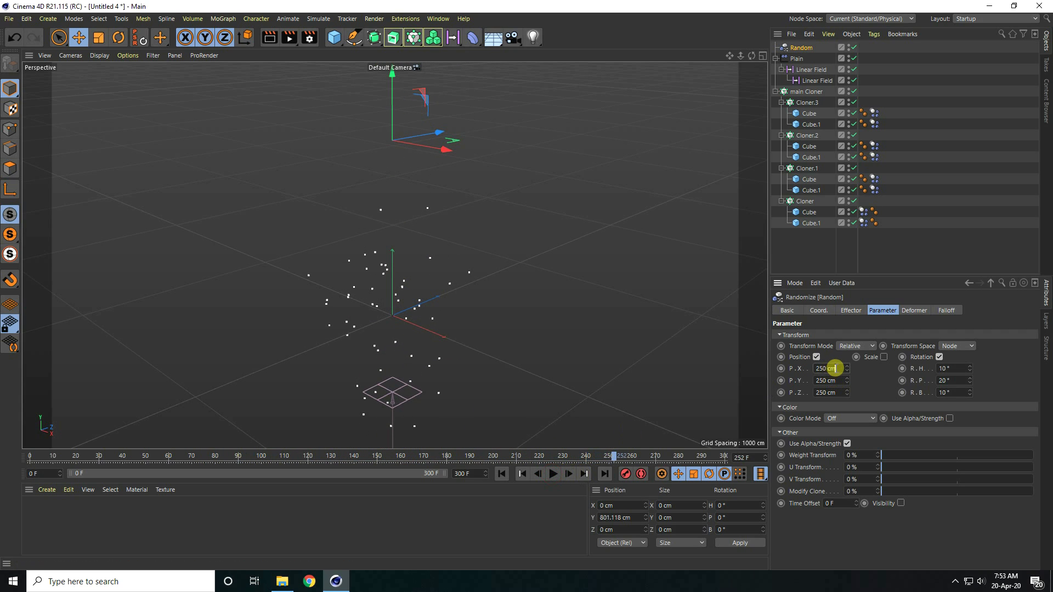
# - Set the Random effector's P.X, P.Y and P.Z to 300 cm each, play the simulation and rewind to frame 0
pyautogui.moveTo(833, 368); pyautogui.dragTo(800, 368)
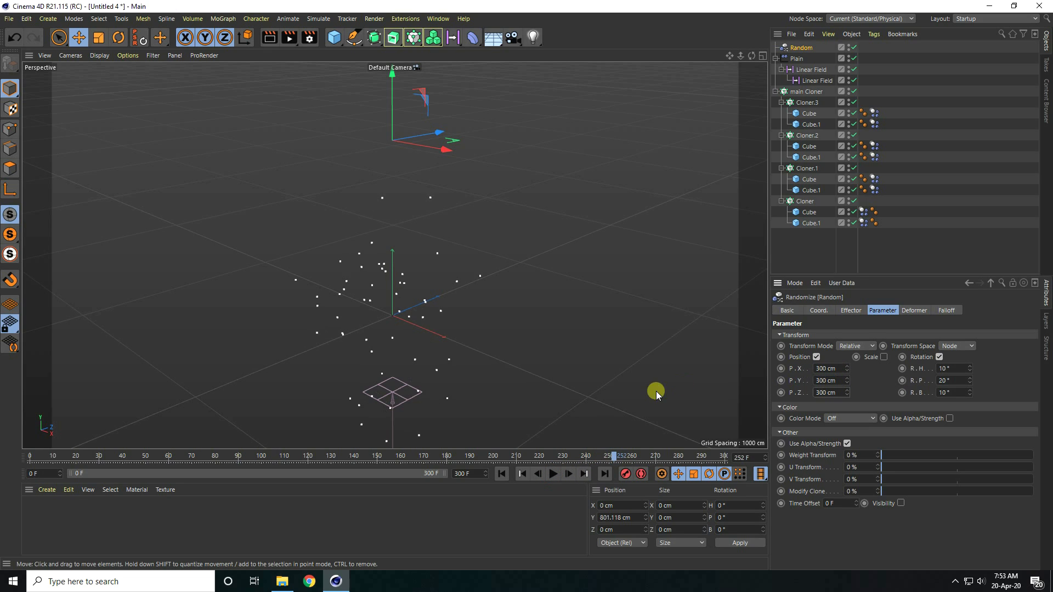
pyautogui.click(501, 474)
pyautogui.click(553, 474)
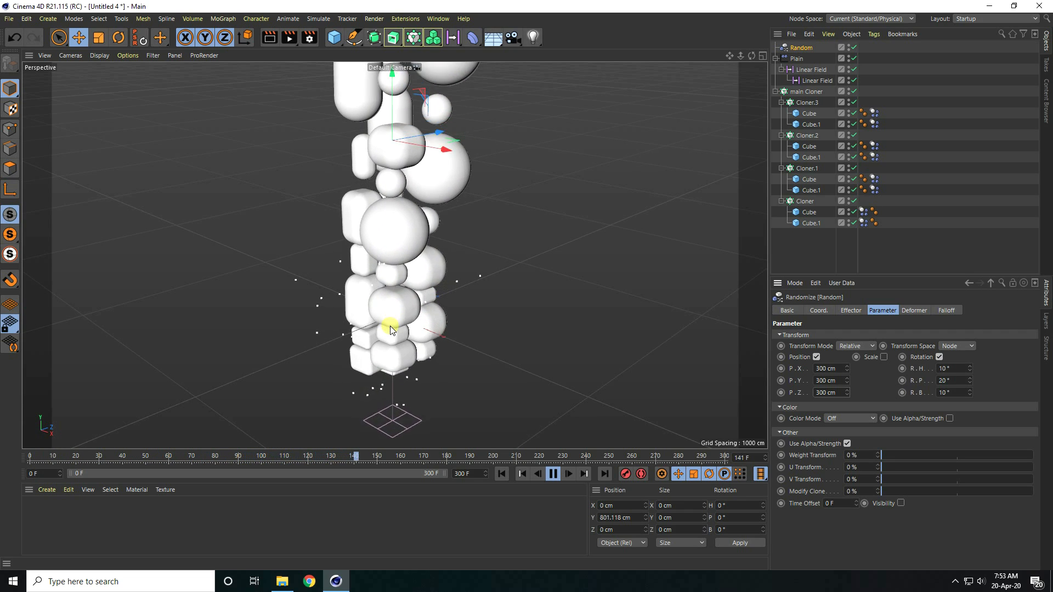
pyautogui.click(553, 474)
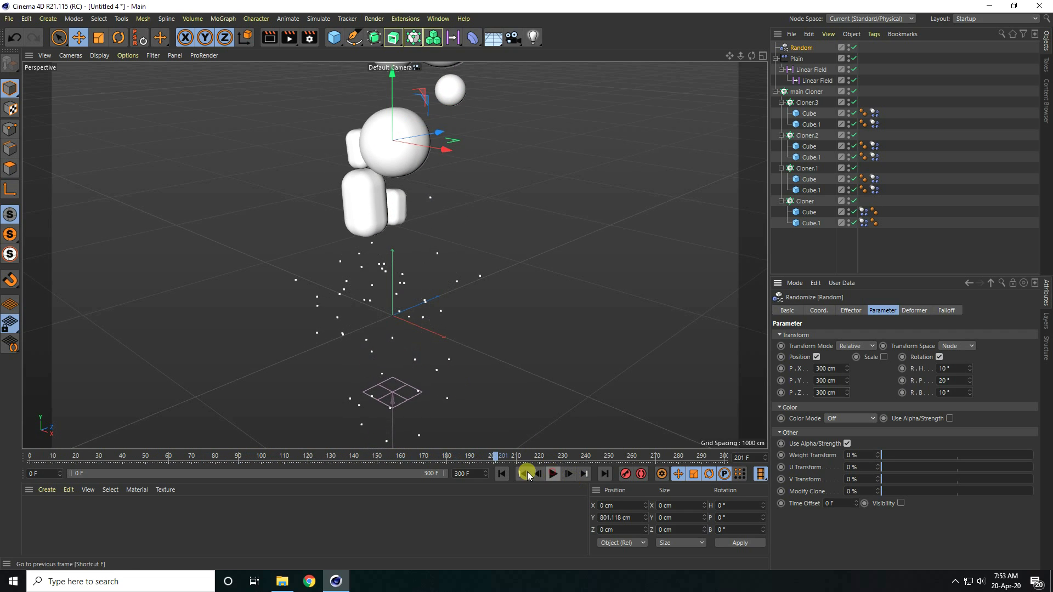
pyautogui.click(498, 475)
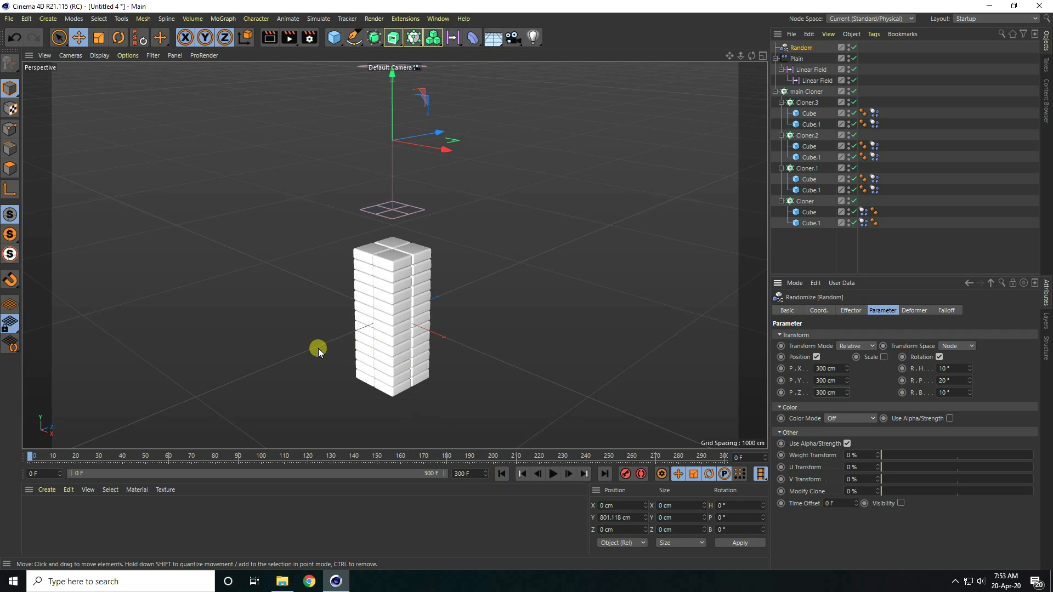
# - Load the materials from the Bubble - File scene on the desktop into the project
pyautogui.click(46, 490)
pyautogui.click(73, 424)
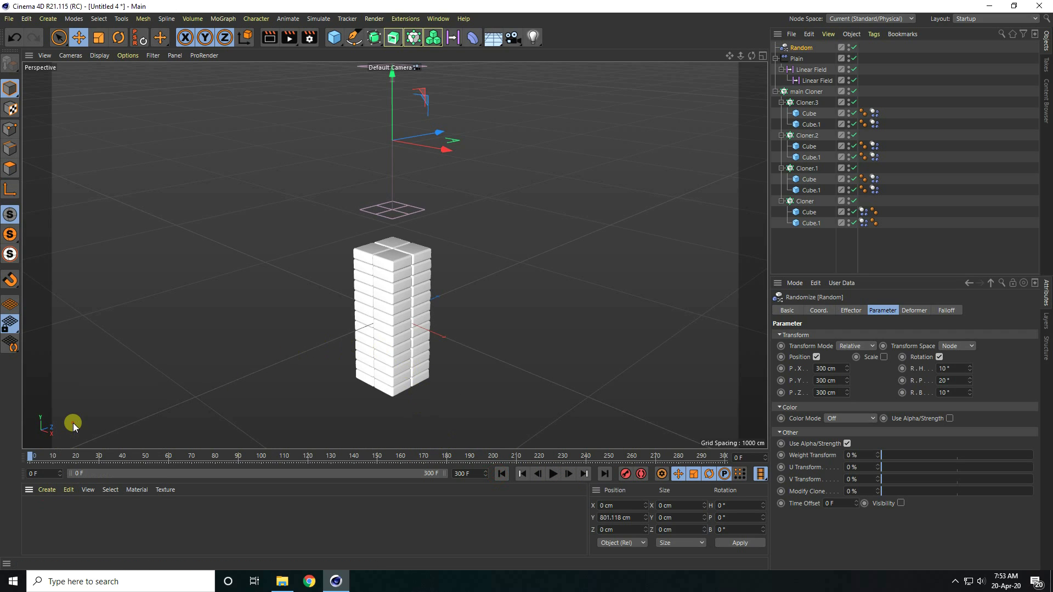
pyautogui.click(129, 129)
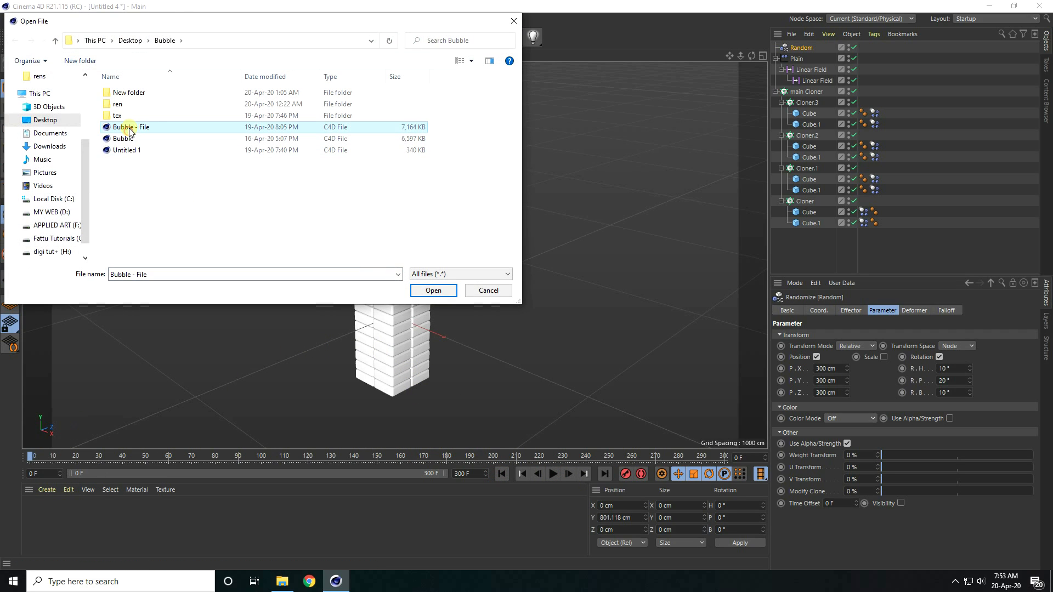
pyautogui.click(433, 290)
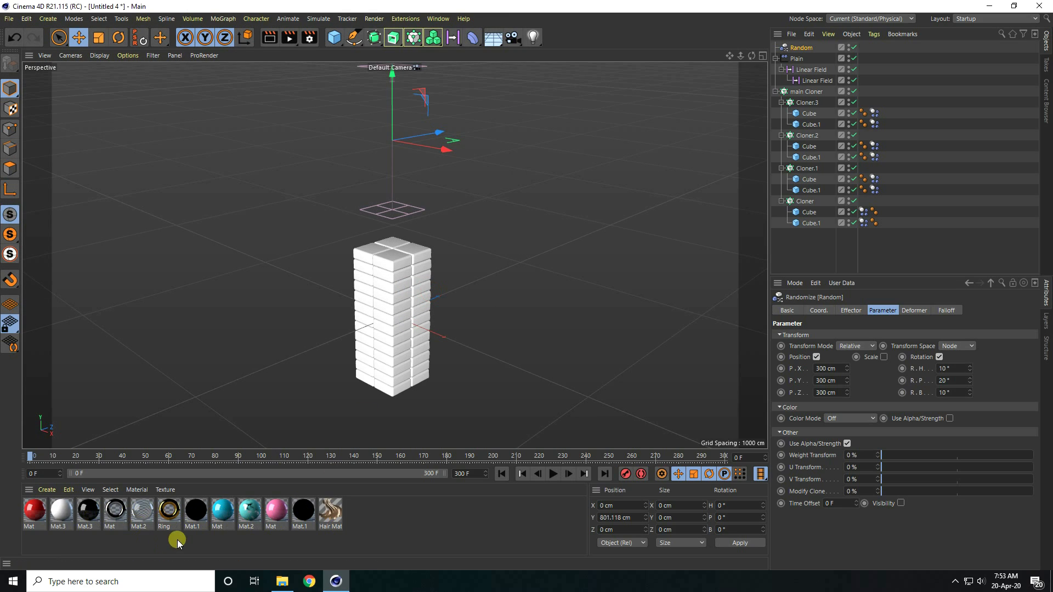
# - Apply the chrome Mat material to the Cube object in Cloner, Cloner.1, Cloner.2 and Cloner.3
pyautogui.moveTo(798, 220)
pyautogui.mouseDown()
pyautogui.moveTo(827, 205)
pyautogui.moveTo(811, 226)
pyautogui.moveTo(811, 213)
pyautogui.mouseUp()
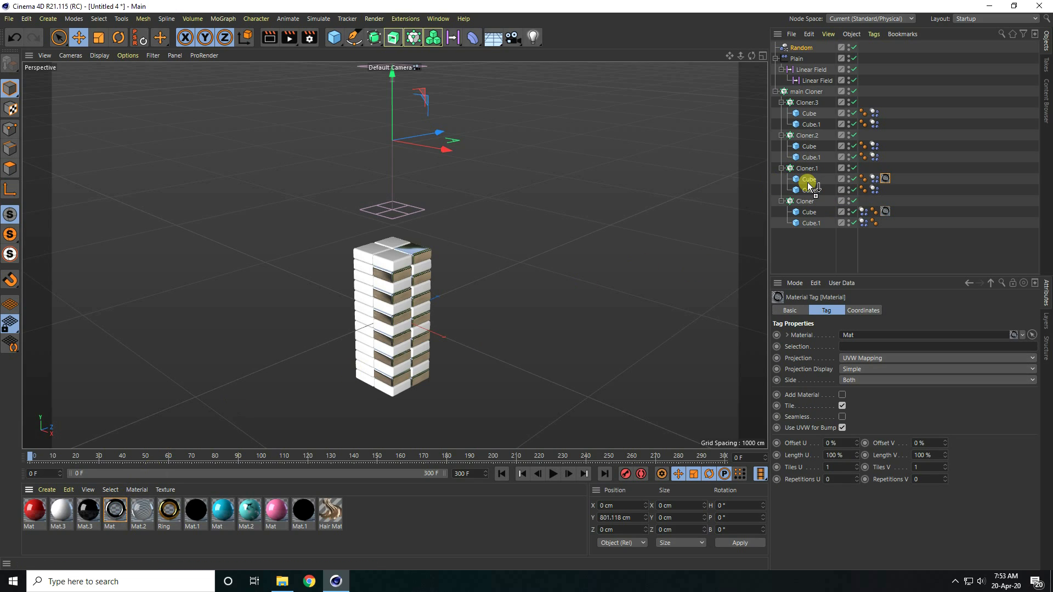
pyautogui.moveTo(115, 513); pyautogui.dragTo(809, 145)
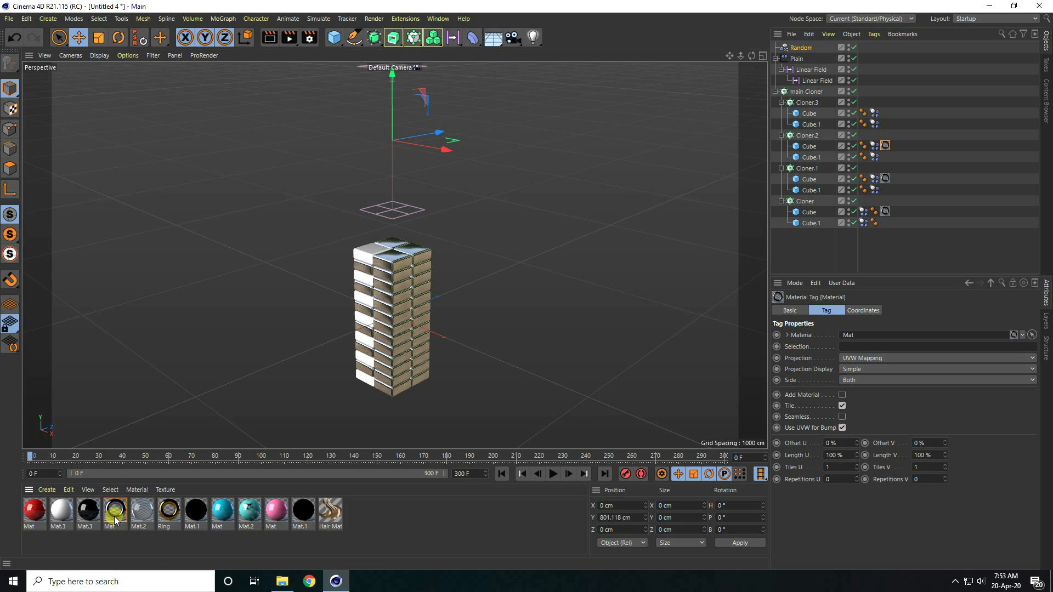
pyautogui.moveTo(116, 520); pyautogui.dragTo(809, 113)
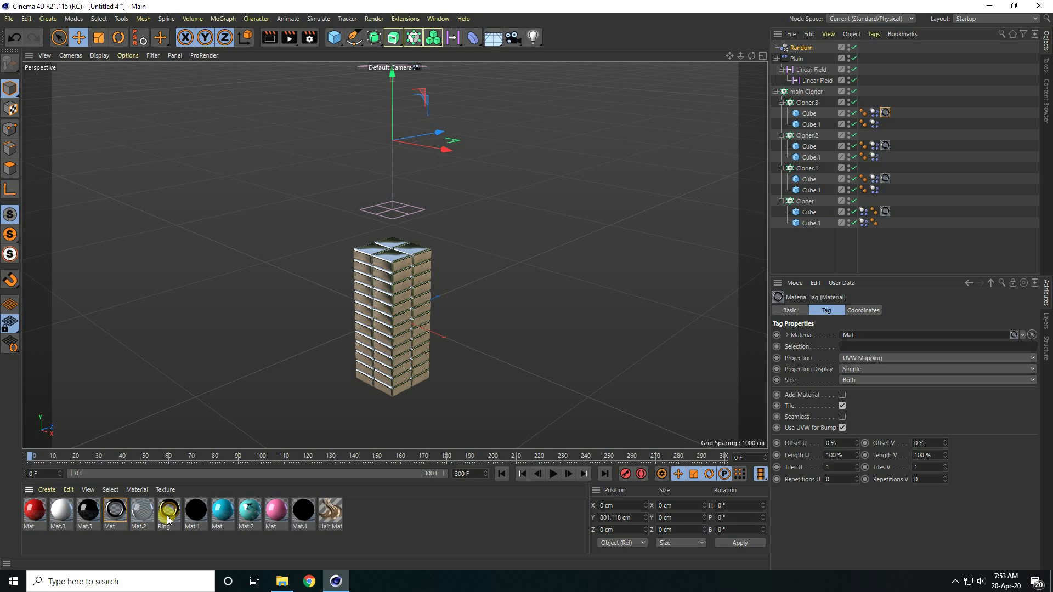
# - Apply materials to the Cube.1 objects: blue Mat in Cloner, Mat.2 in Cloner.1, Ring in Cloner.2 and chrome Mat in Cloner.3
pyautogui.click(814, 224)
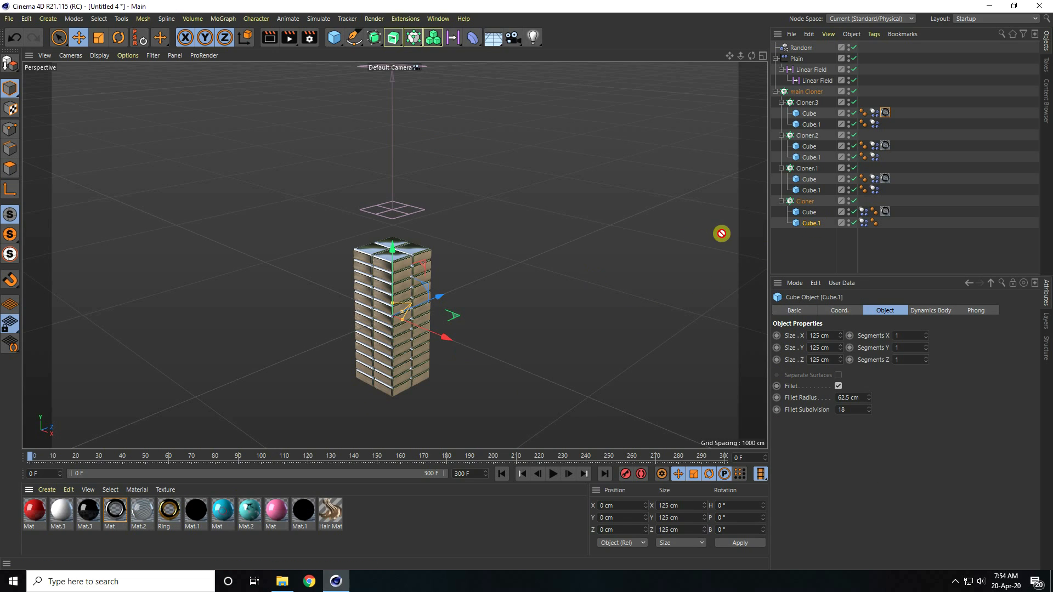
pyautogui.moveTo(721, 233); pyautogui.dragTo(799, 221)
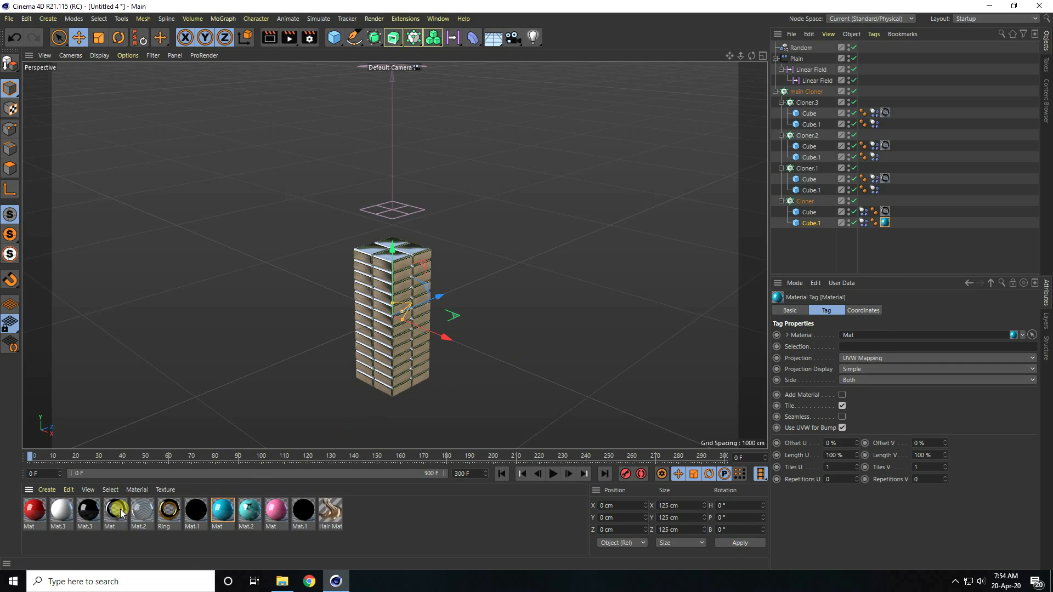
pyautogui.moveTo(121, 518); pyautogui.dragTo(815, 128)
pyautogui.moveTo(171, 523); pyautogui.dragTo(811, 156)
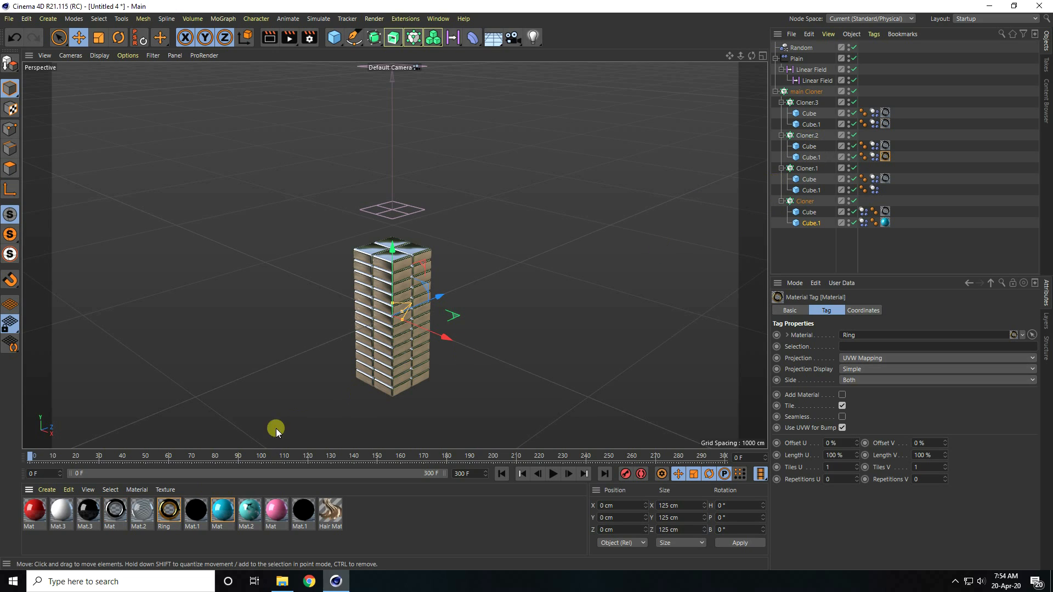
pyautogui.moveTo(144, 511); pyautogui.dragTo(777, 210)
pyautogui.moveTo(823, 186); pyautogui.dragTo(812, 192)
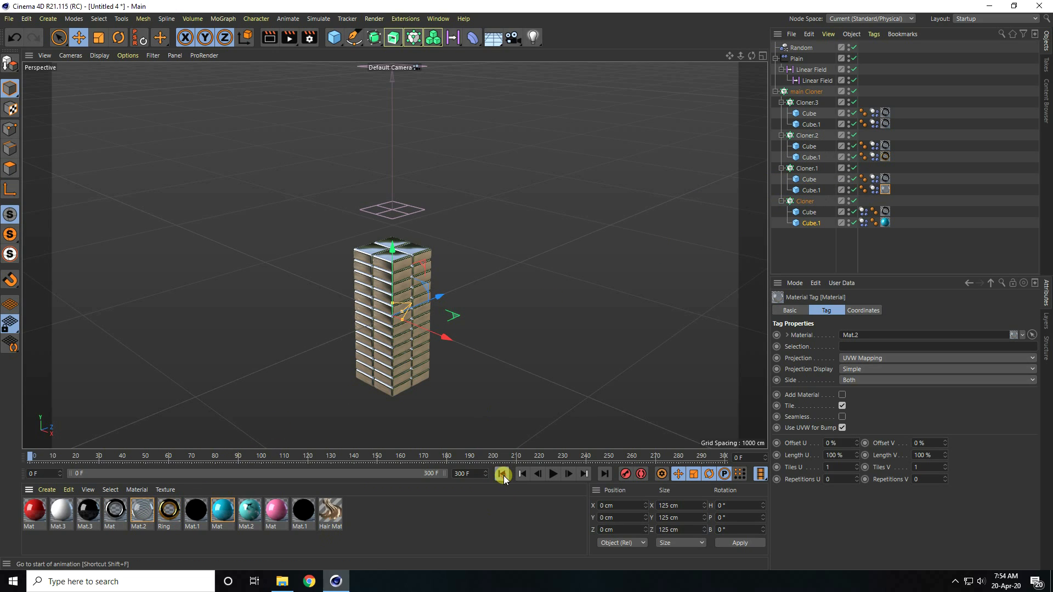
# - Play the simulation with the materials applied and stop it
pyautogui.click(554, 473)
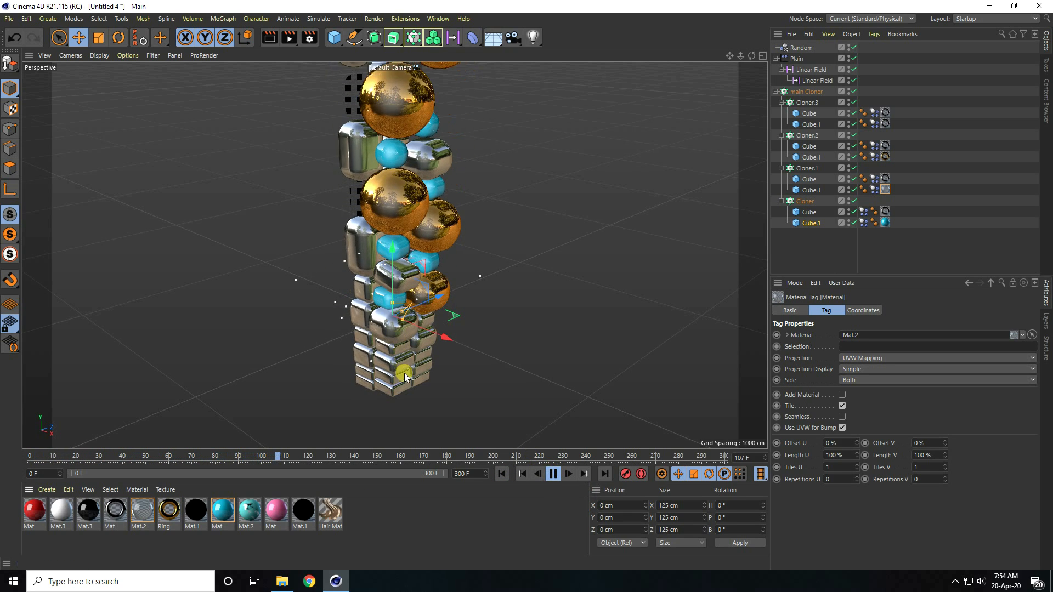
pyautogui.click(553, 474)
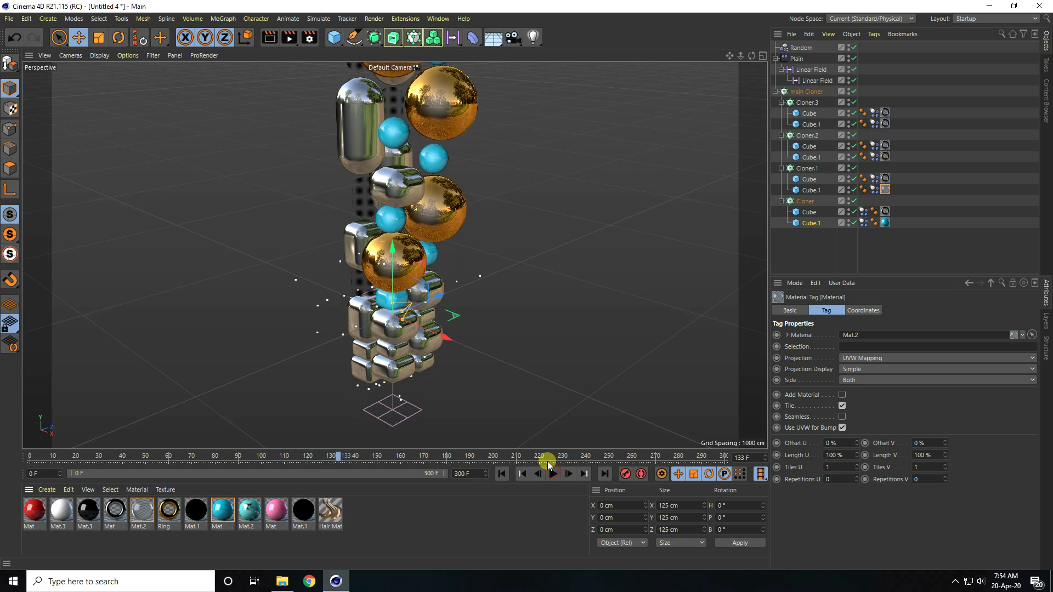
# - Close the current Cinema 4D session and open the Bubble - File scene from the Bubble folder on the desktop
pyautogui.click(1039, 6)
pyautogui.click(538, 331)
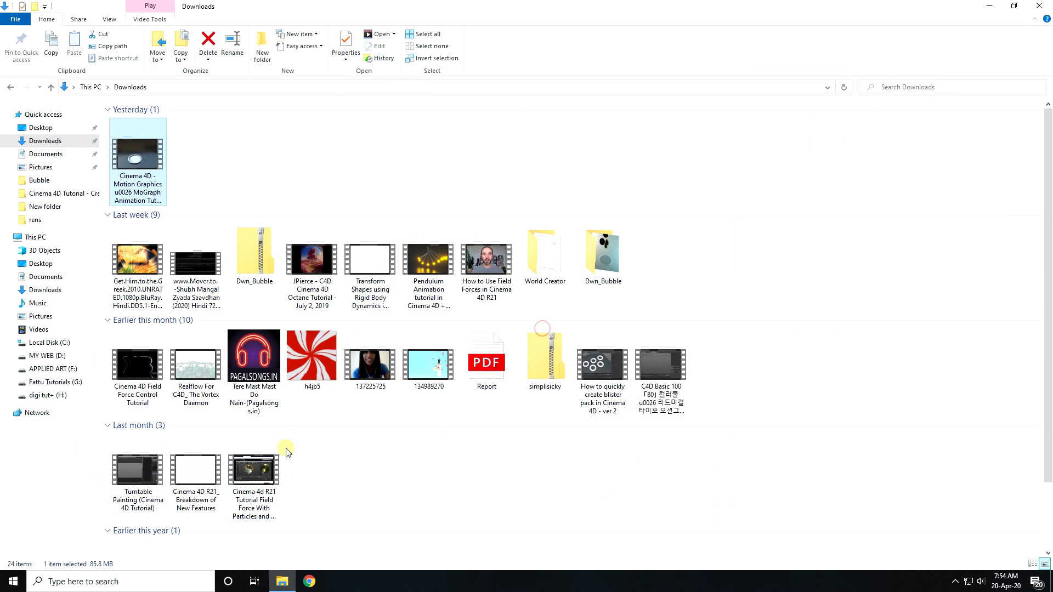
pyautogui.click(276, 583)
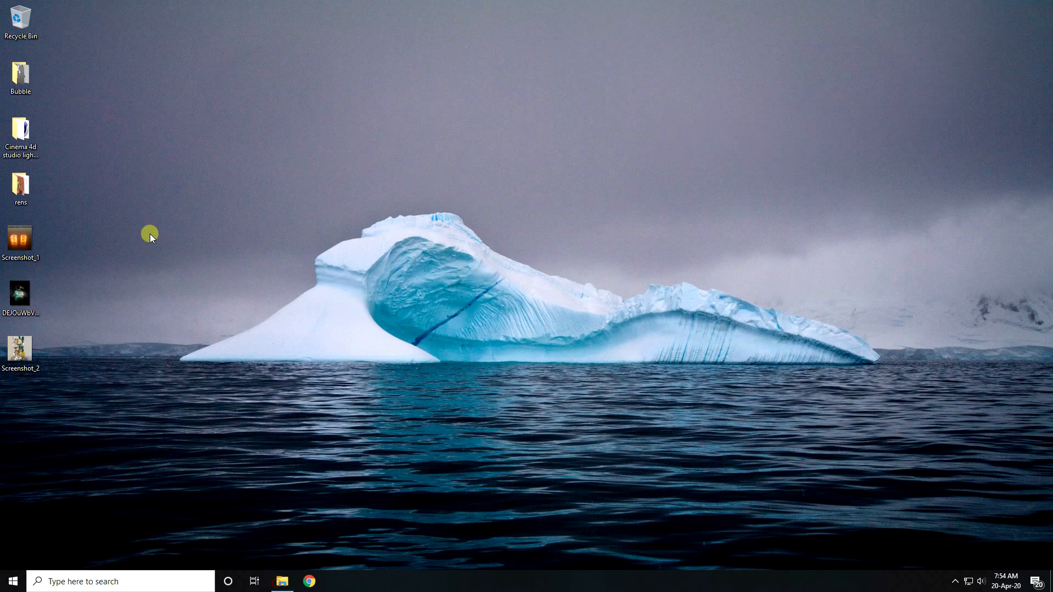
pyautogui.doubleClick(19, 82)
pyautogui.click(130, 156)
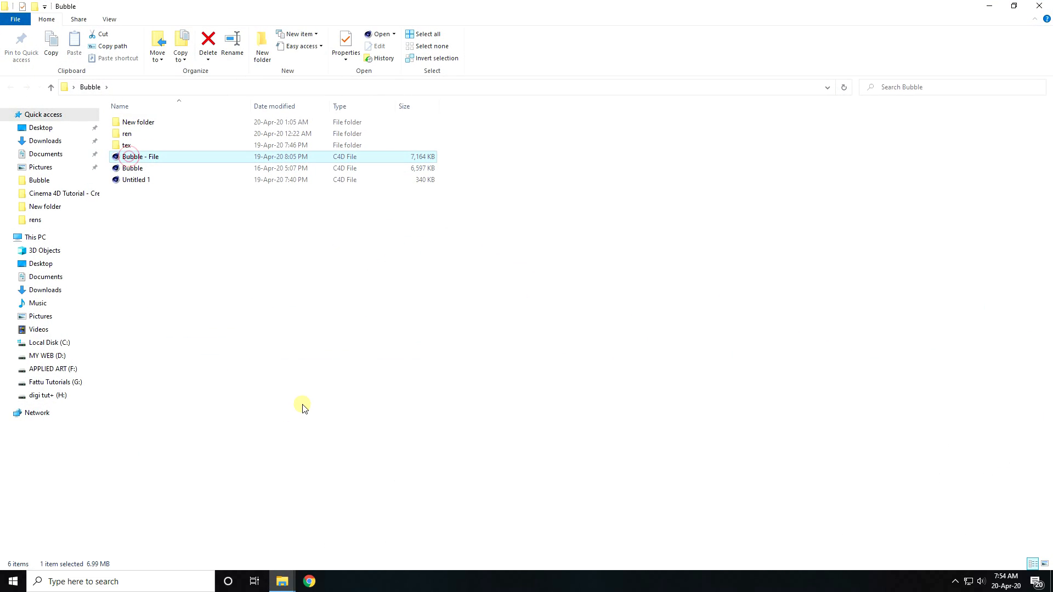
pyautogui.press('Return')
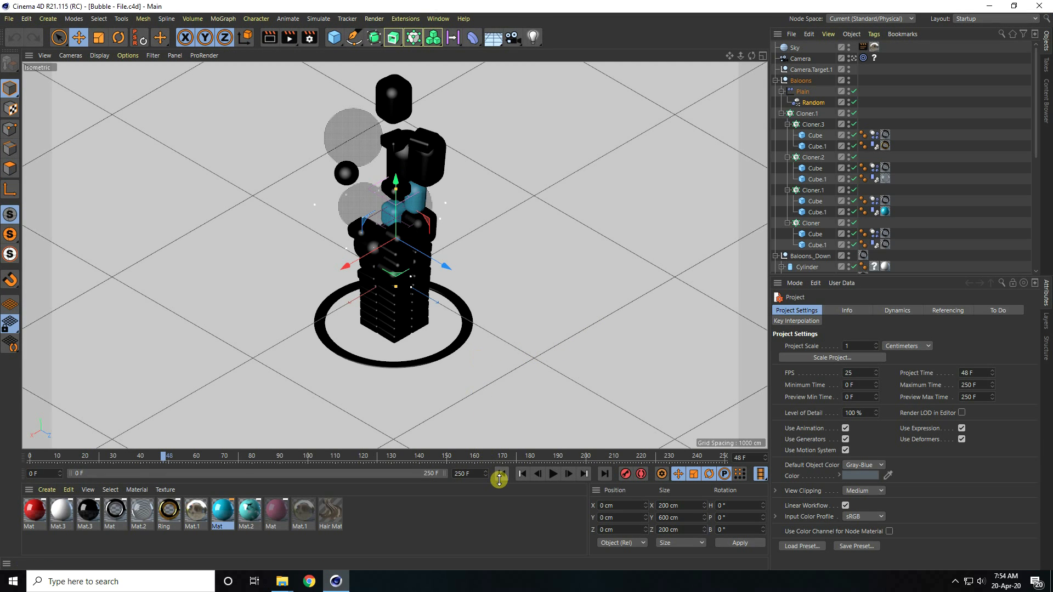
# - Play the animation of the prepared Bubble - File scene and stop it
pyautogui.click(552, 473)
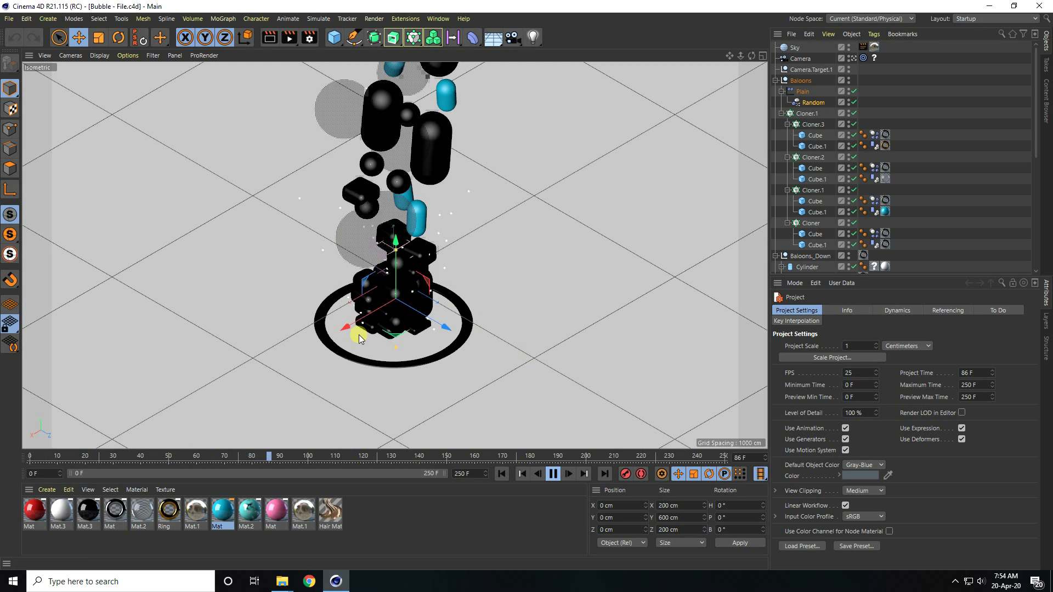
pyautogui.click(546, 468)
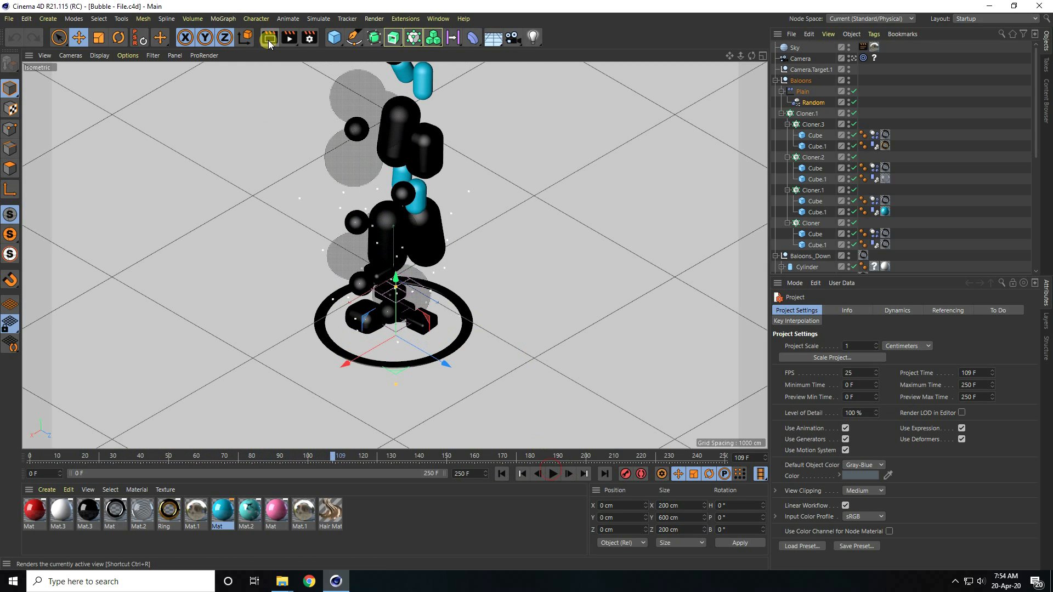